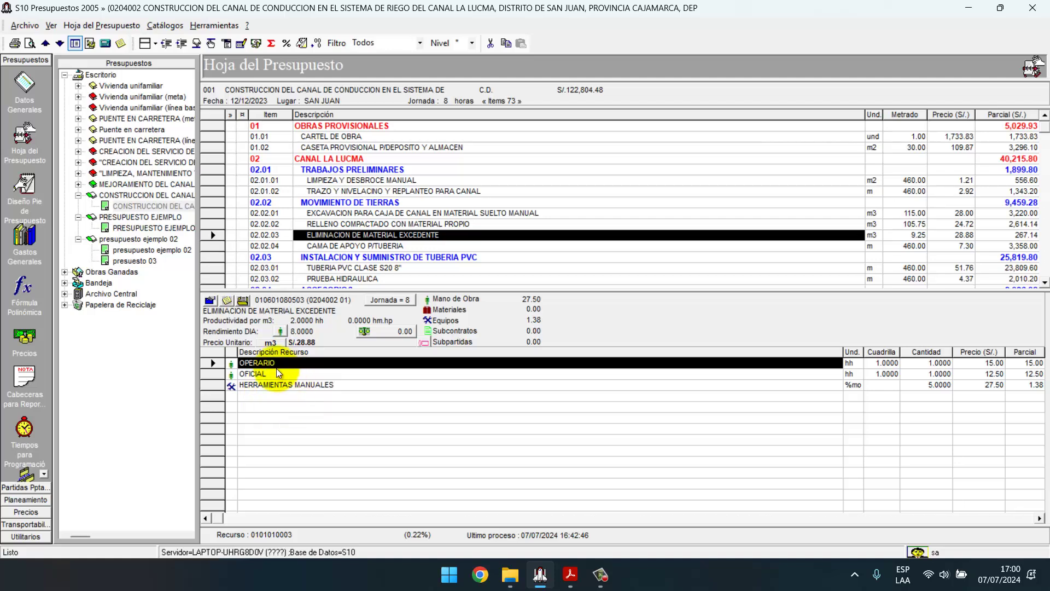
# - Examine the unit price analyses of the MOVIMIENTO DE TIERRAS items 02.02.01 to 02.02.04
pyautogui.click(386, 214)
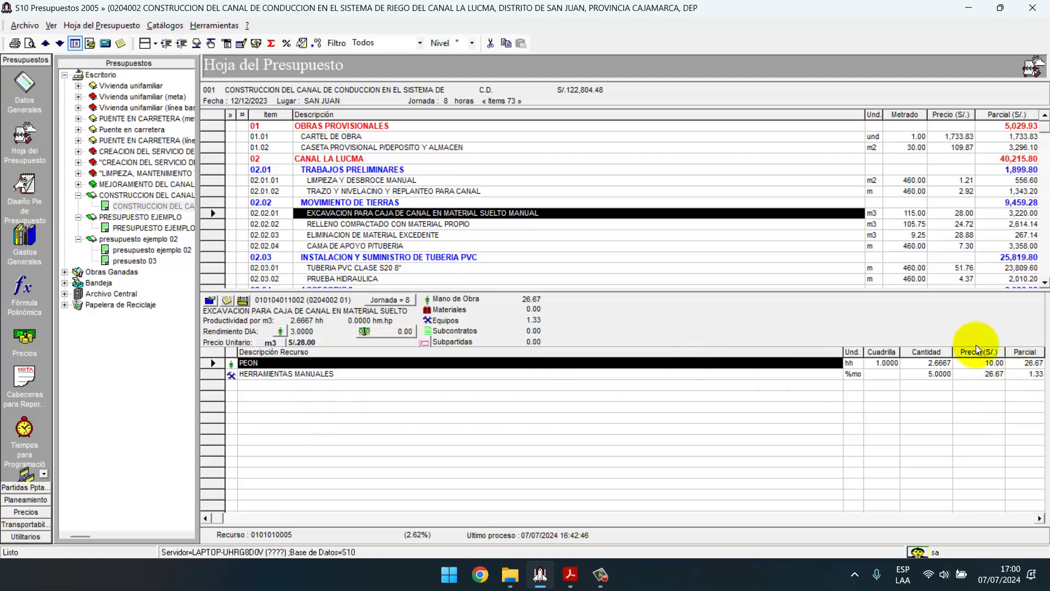
pyautogui.click(366, 224)
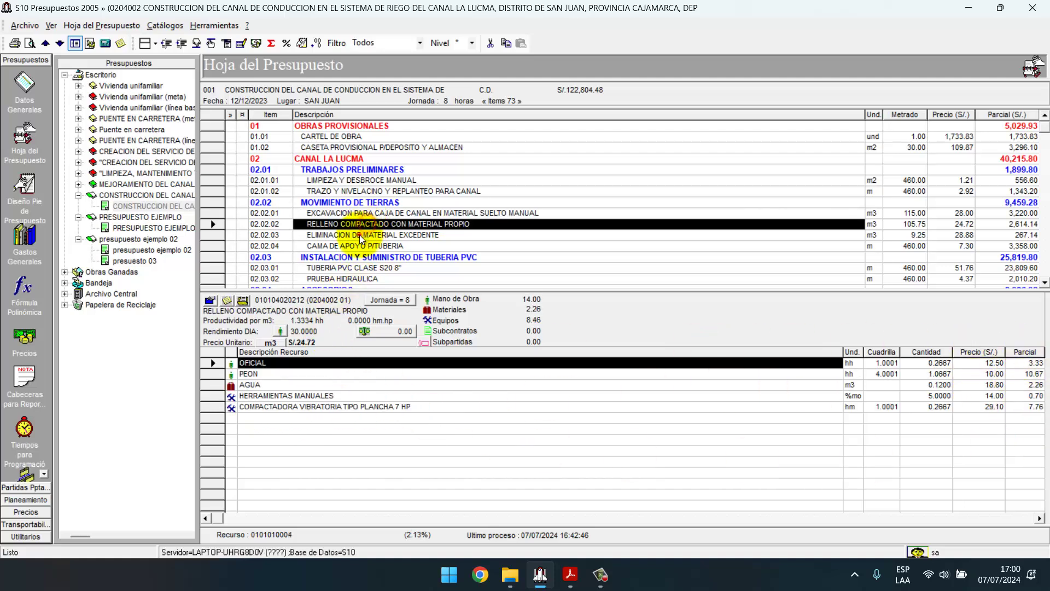
pyautogui.click(362, 236)
pyautogui.click(366, 245)
pyautogui.click(369, 225)
pyautogui.click(376, 214)
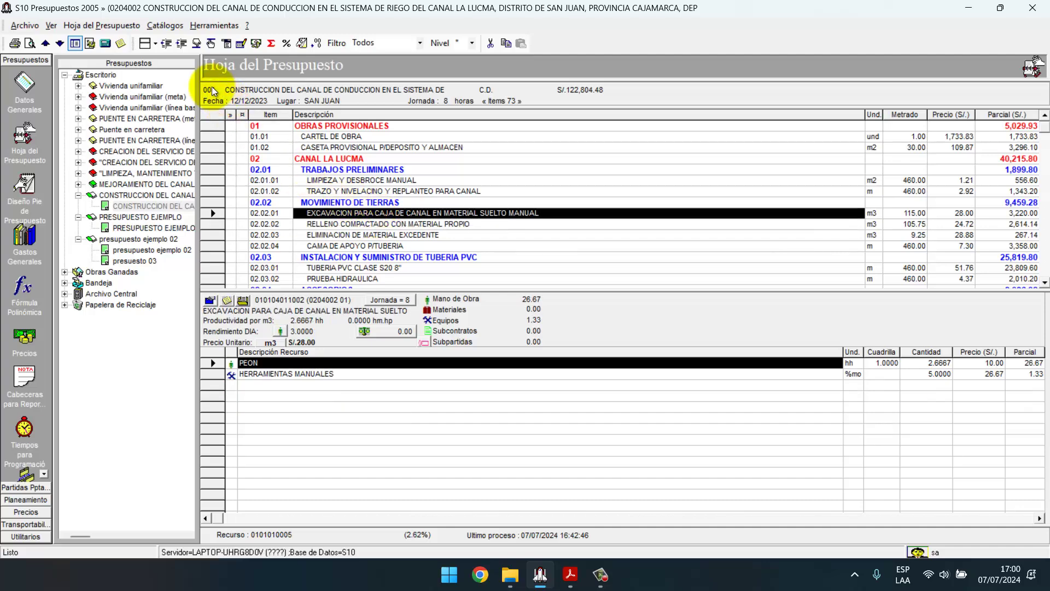
# - Display the budget sheet as Solo partidas and restore the Análisis de precios unitarios view
pyautogui.click(156, 48)
pyautogui.click(202, 59)
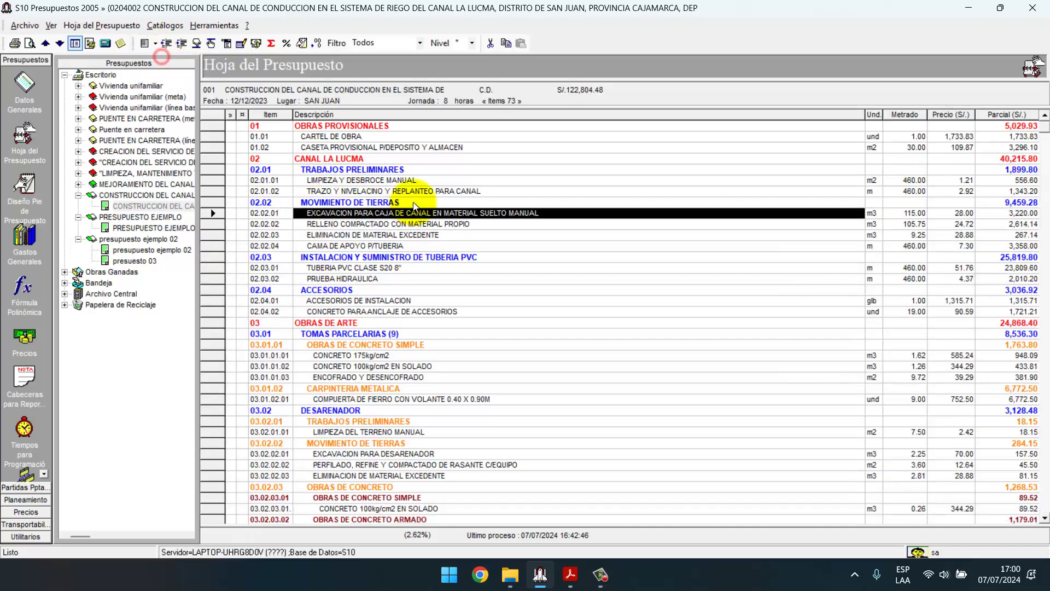
pyautogui.press('Up')
pyautogui.press('Up')
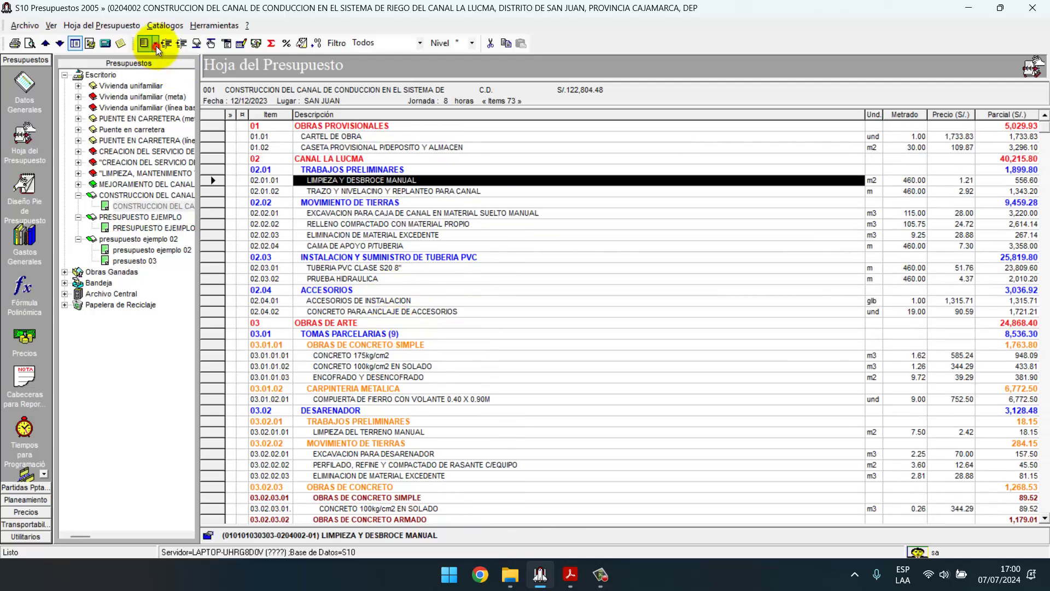
pyautogui.click(156, 44)
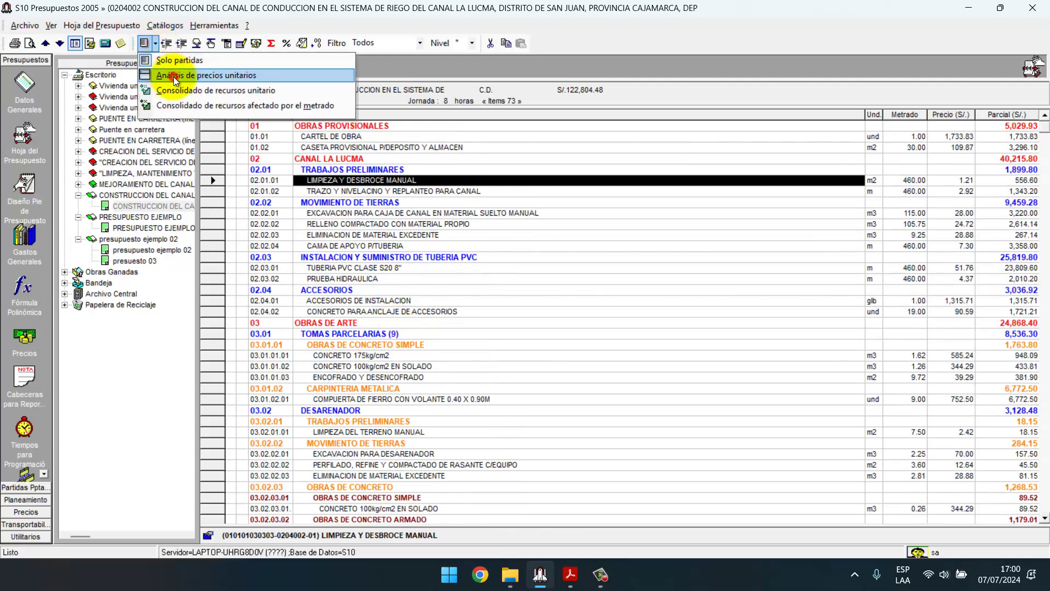
pyautogui.click(173, 77)
pyautogui.click(412, 223)
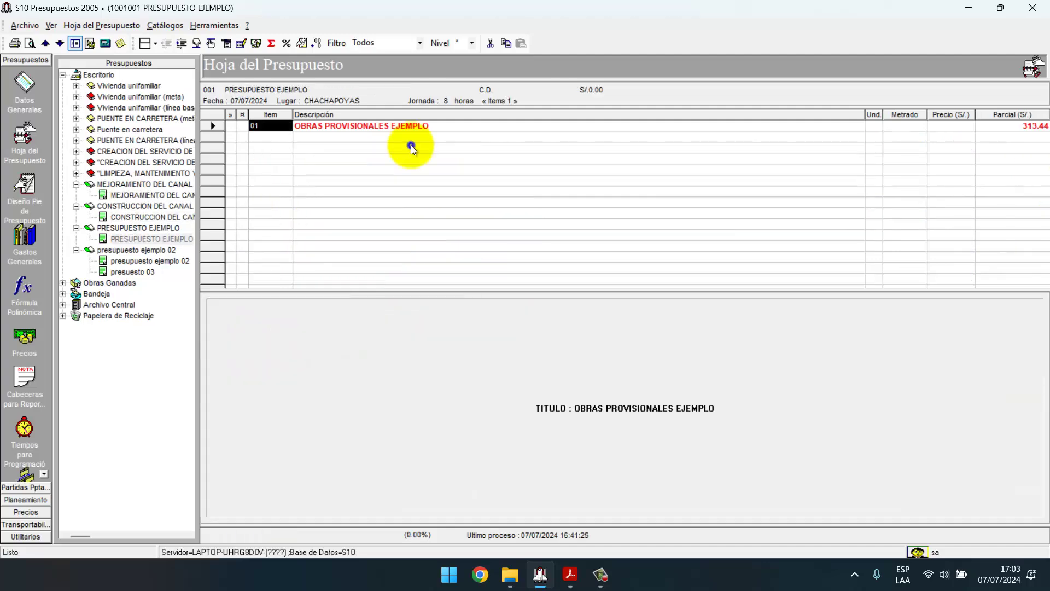
# - Open the item catalogue from the PRESUPUESTO EJEMPLO sheet and enlarge its unit price analysis area
pyautogui.rightClick(412, 146)
pyautogui.click(448, 167)
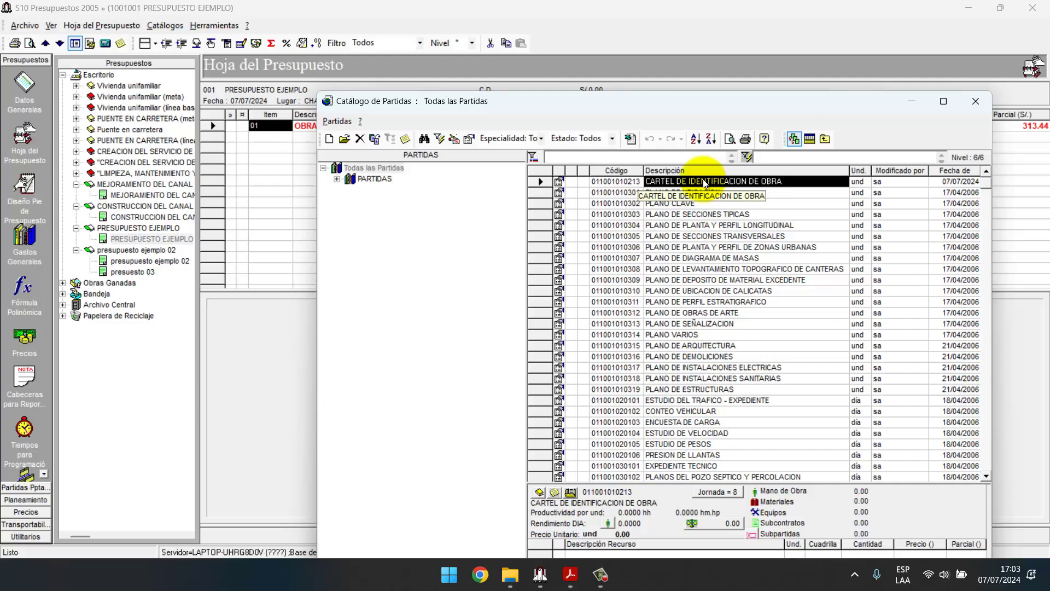
pyautogui.moveTo(696, 482); pyautogui.dragTo(692, 367)
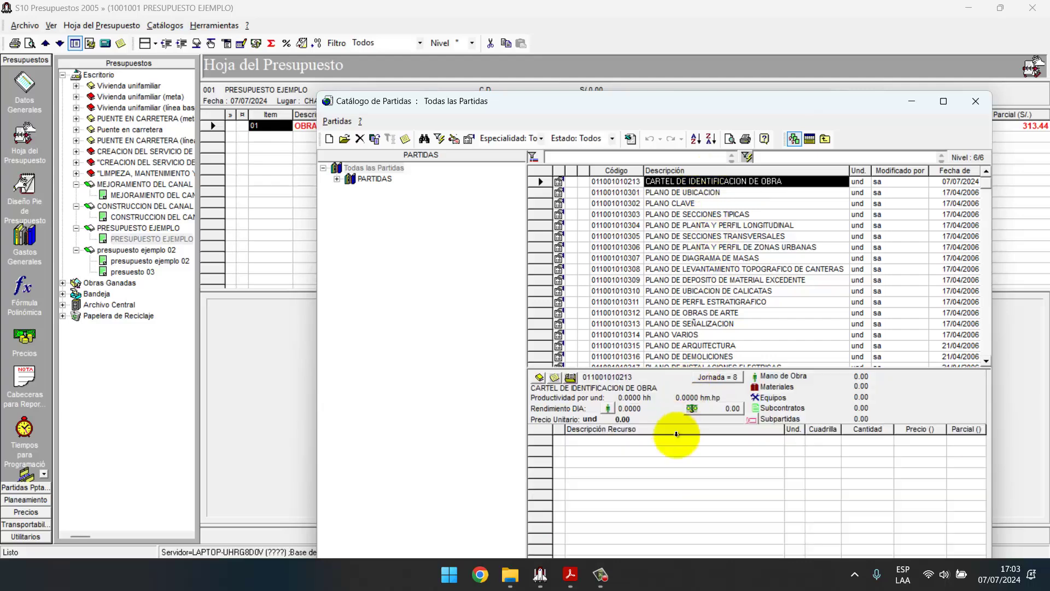
# - Browse the catalogue's top-level PARTIDAS group and select OBRAS VIALES among its subgroups
pyautogui.rightClick(711, 184)
pyautogui.click(738, 192)
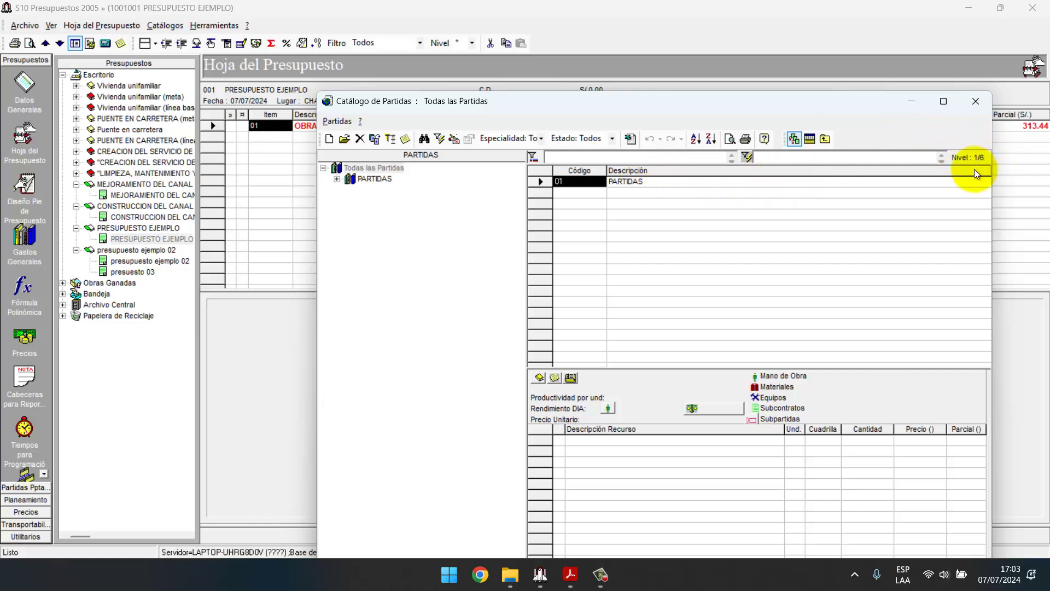
pyautogui.doubleClick(556, 182)
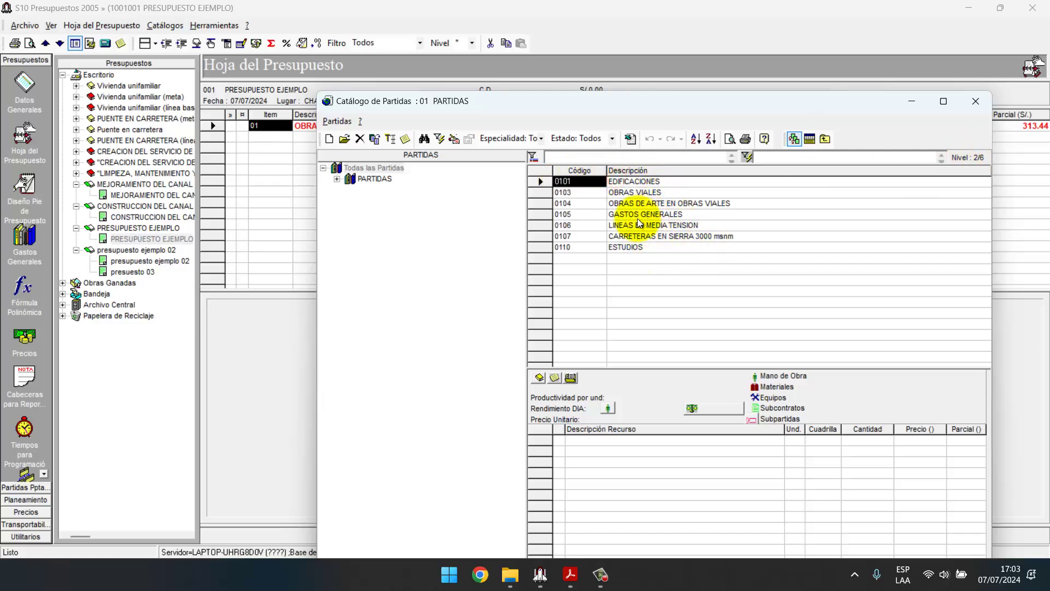
pyautogui.click(711, 193)
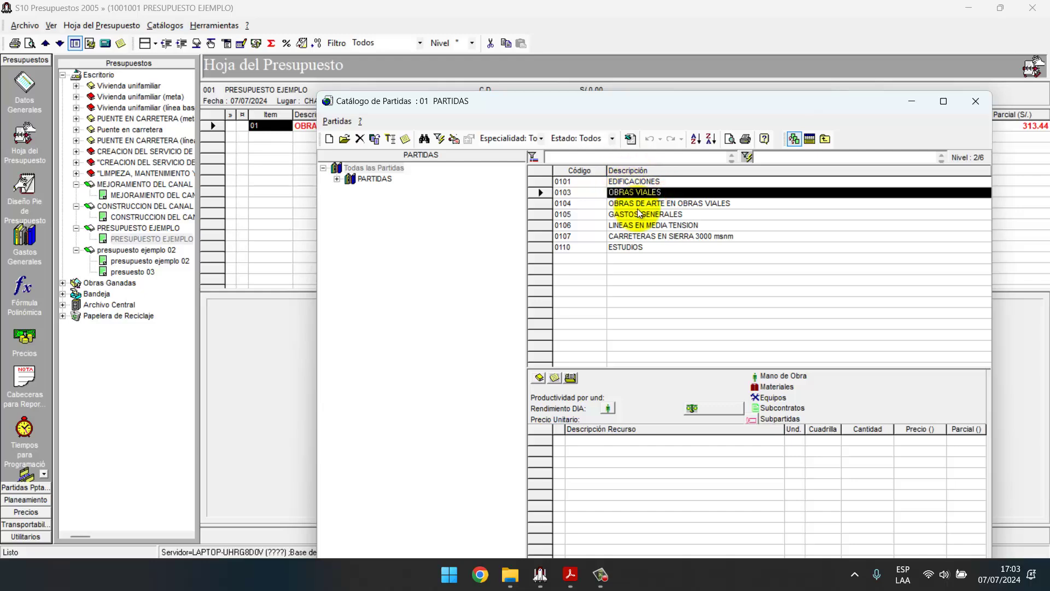
# - Search all catalogue items for descriptions starting with CARTE
pyautogui.write('CA')
pyautogui.click(361, 168)
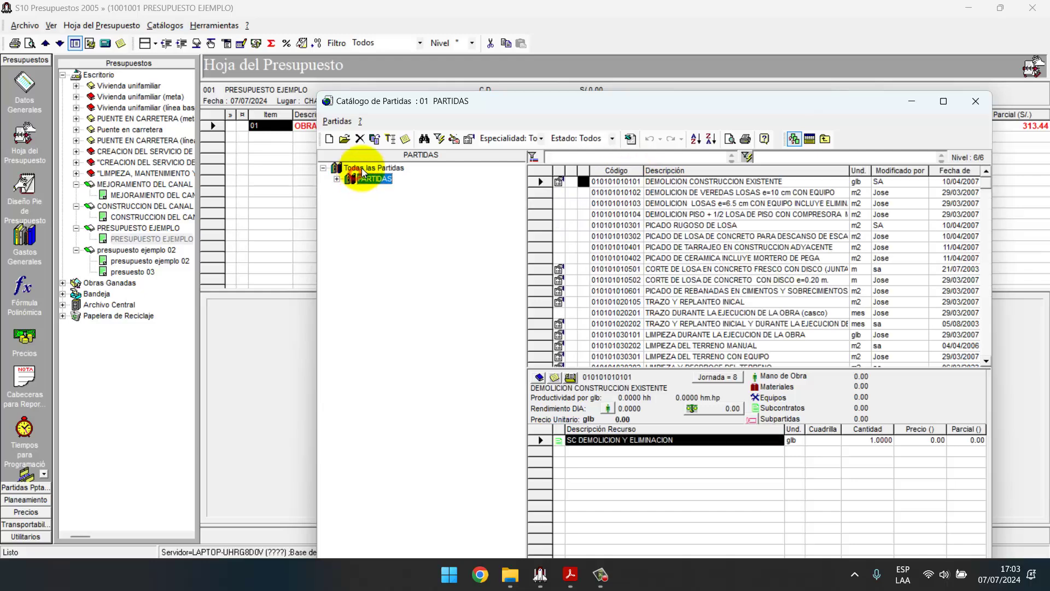
pyautogui.write('RTE')
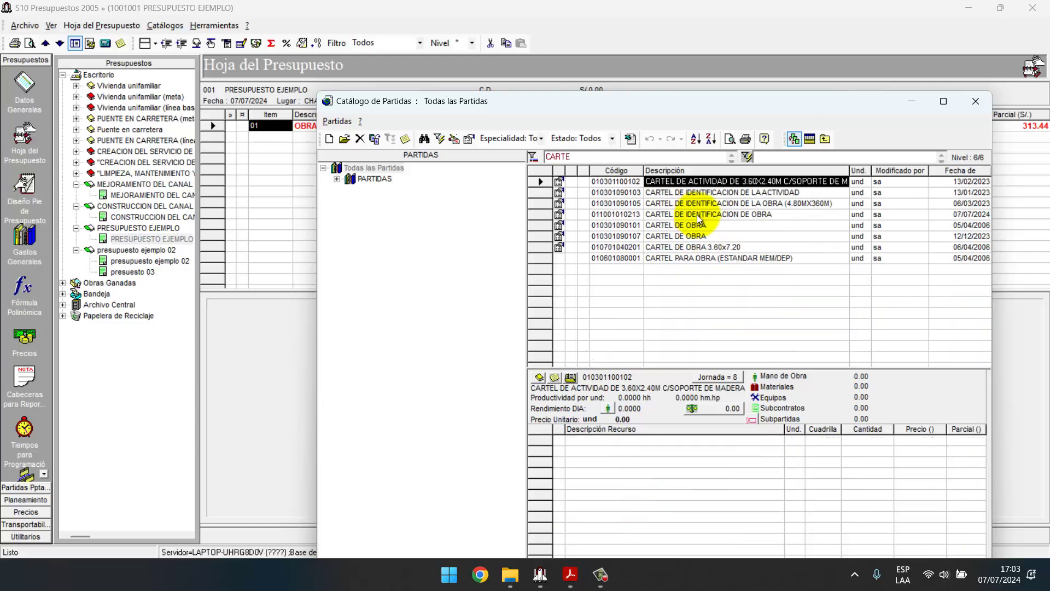
# - Locate the catalogue group that contains the item CARTEL DE IDENTIFICACION DE OBRA
pyautogui.click(753, 217)
pyautogui.rightClick(755, 221)
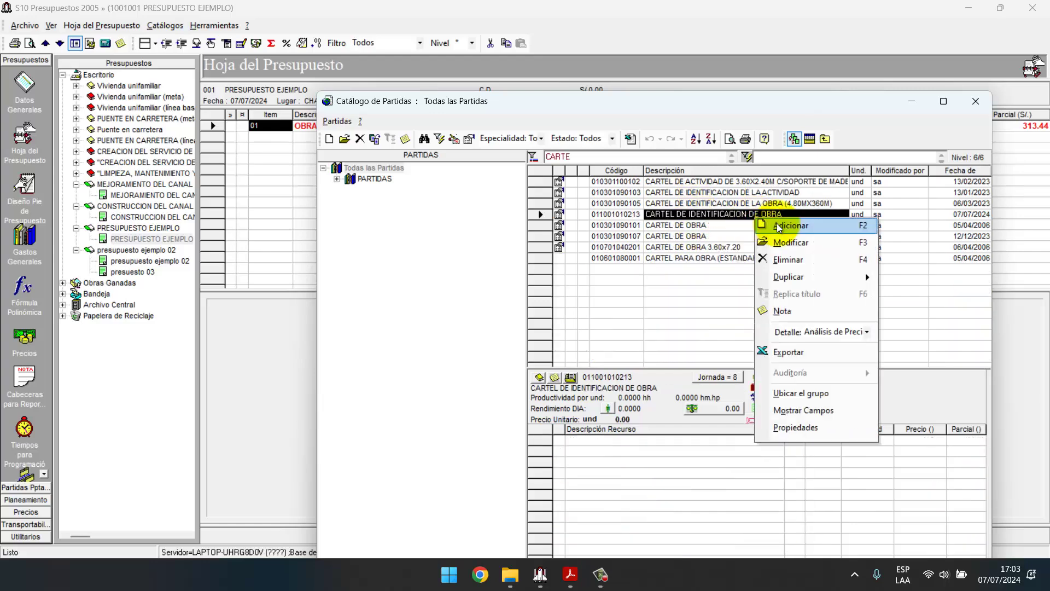
pyautogui.click(337, 180)
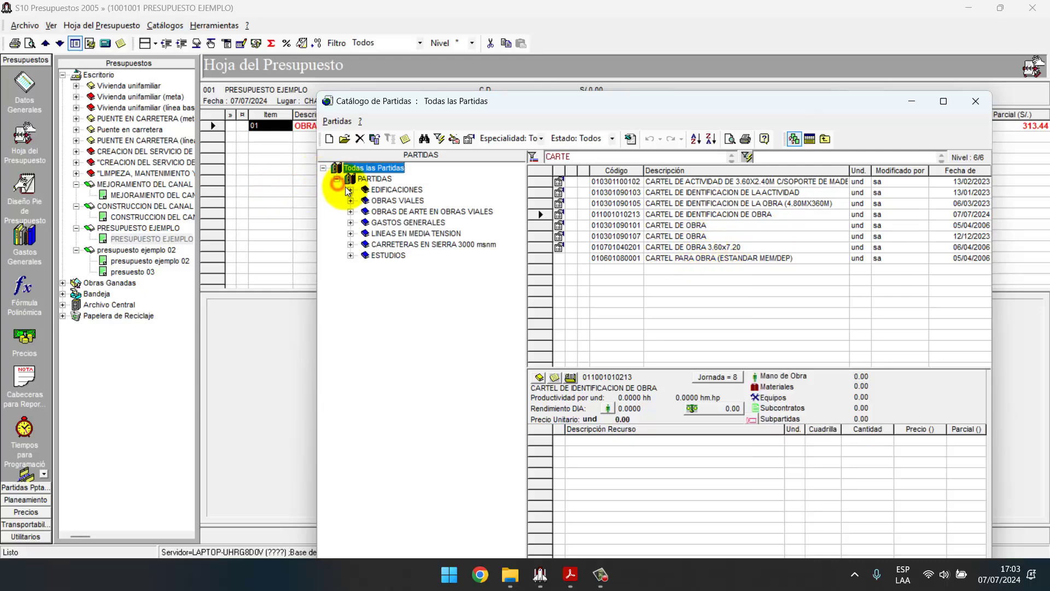
pyautogui.rightClick(720, 215)
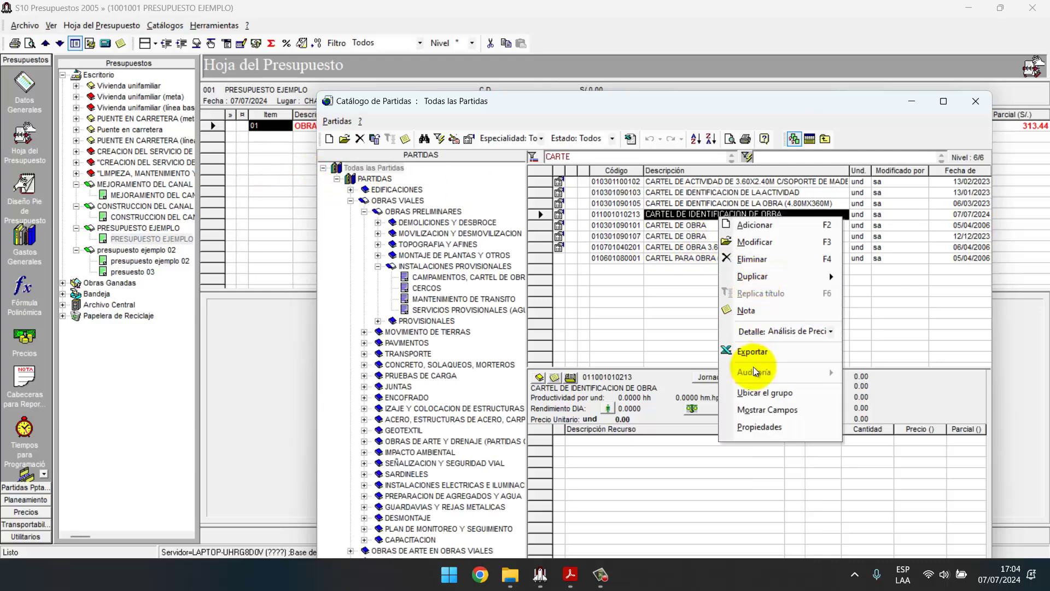
pyautogui.click(763, 392)
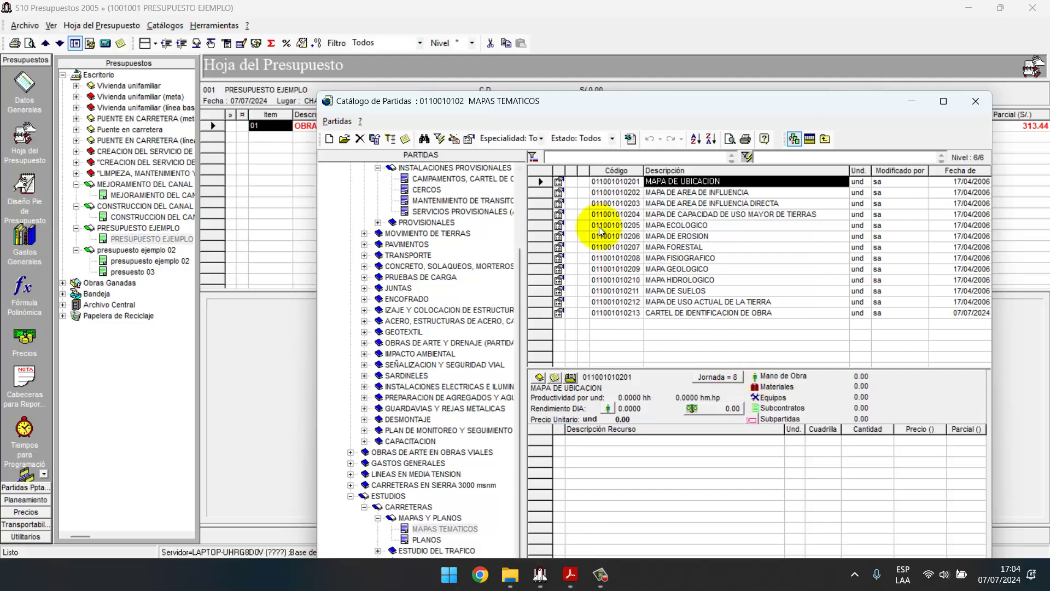
pyautogui.click(697, 312)
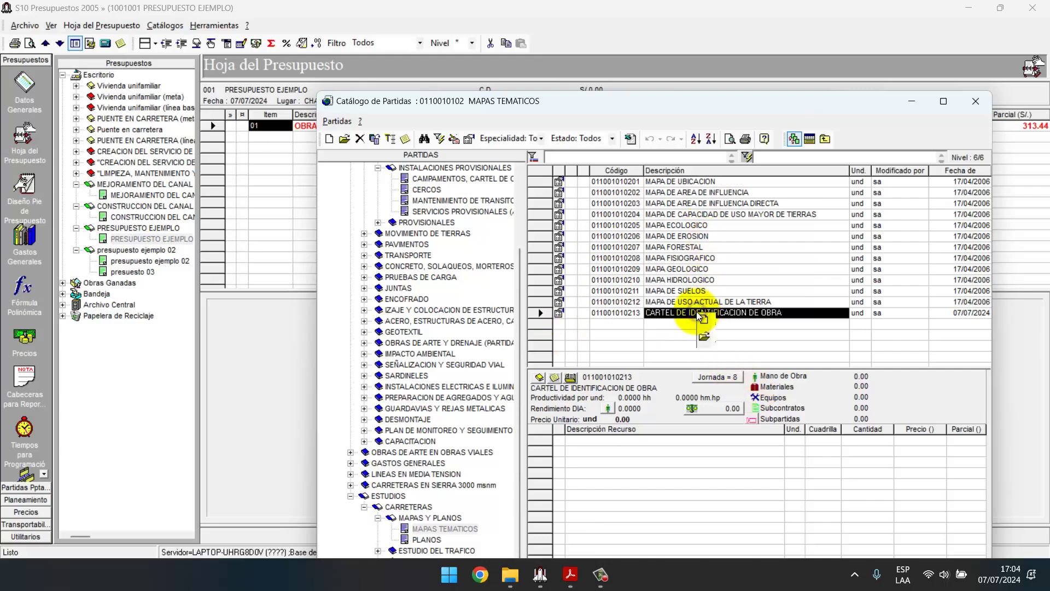
pyautogui.rightClick(697, 310)
pyautogui.click(710, 319)
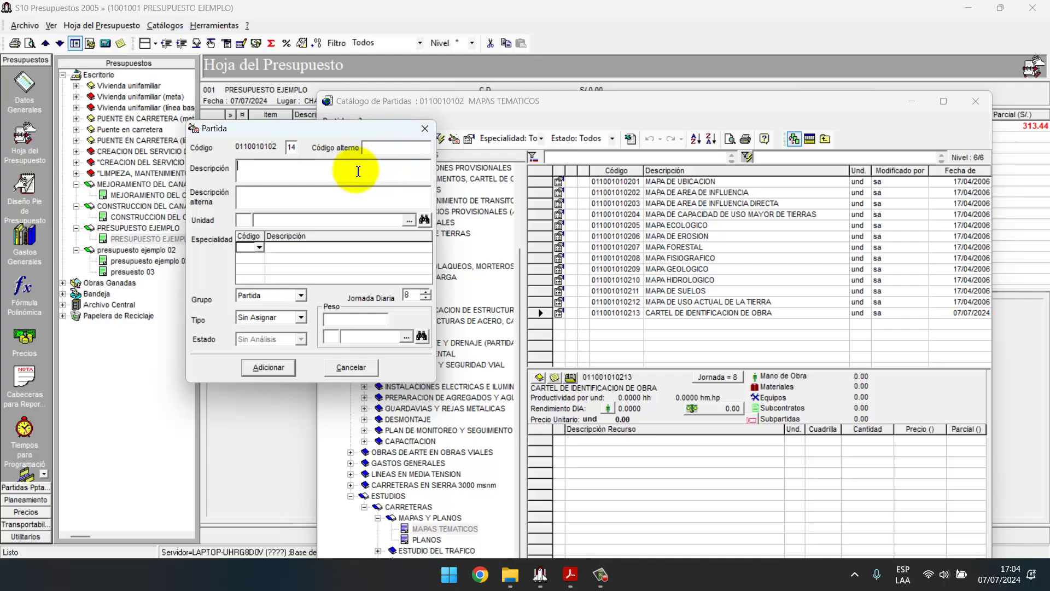
pyautogui.click(408, 219)
pyautogui.click(924, 261)
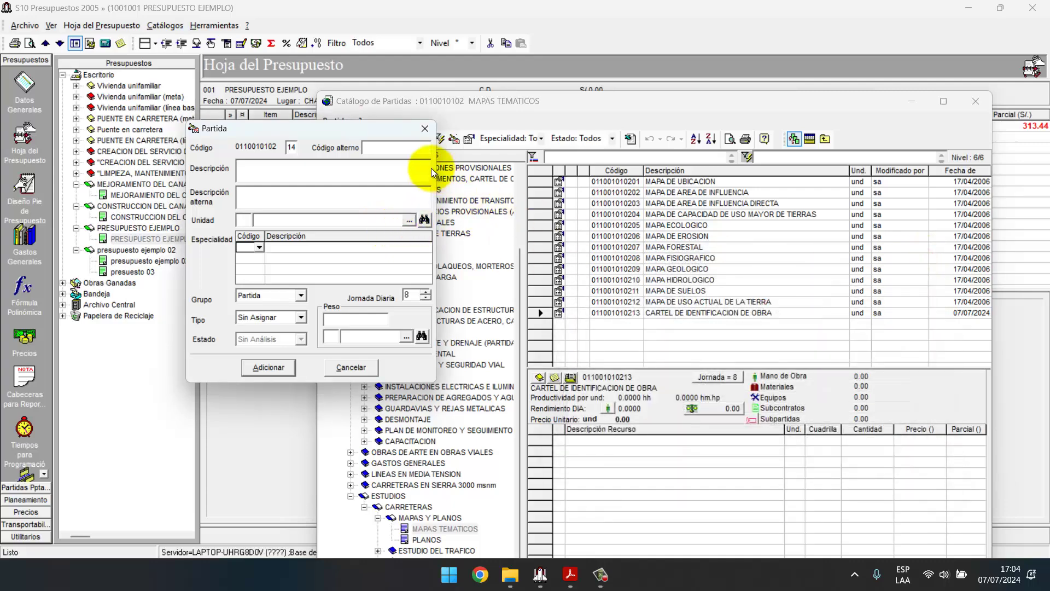
pyautogui.click(425, 128)
# - Select CARTEL DE IDENTIFICACION DE OBRA, enlarge its resource list, and examine the resources of partida 01.01 in acu.pdf in Acrobat
pyautogui.click(735, 314)
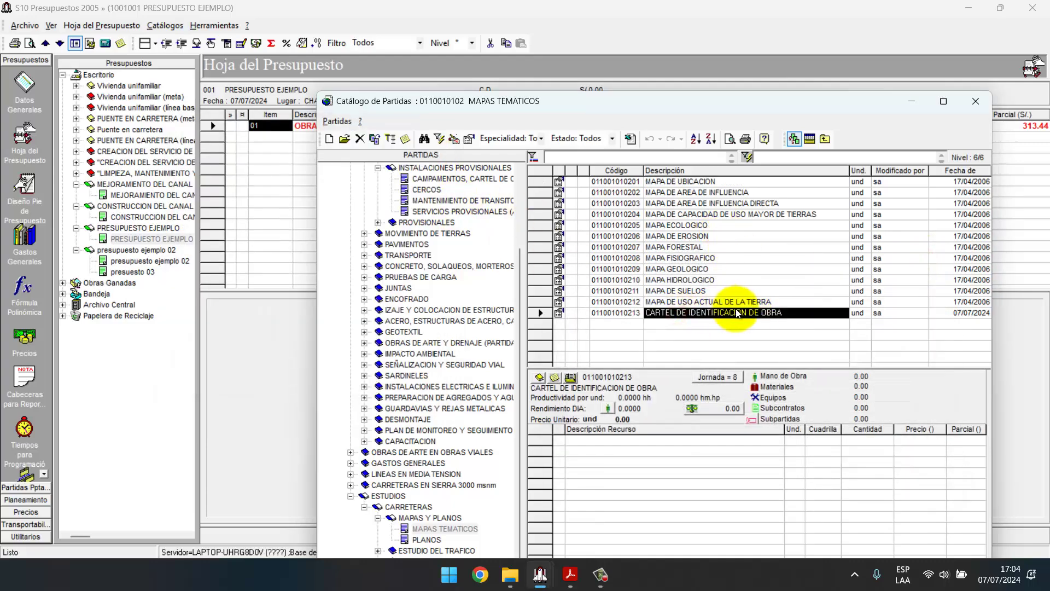
pyautogui.moveTo(678, 369); pyautogui.dragTo(670, 347)
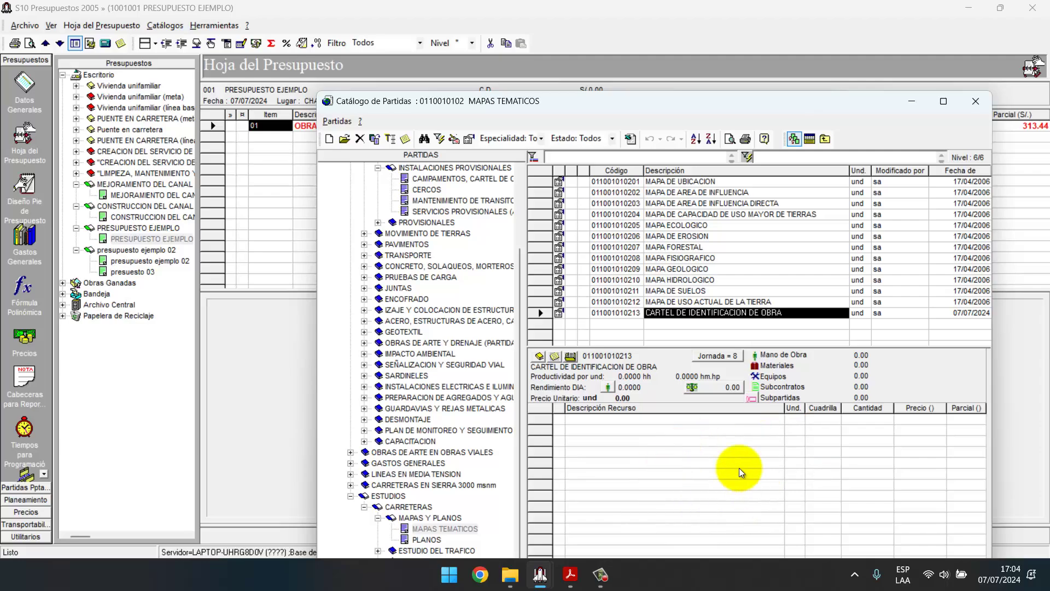
pyautogui.moveTo(571, 575)
pyautogui.click(580, 501)
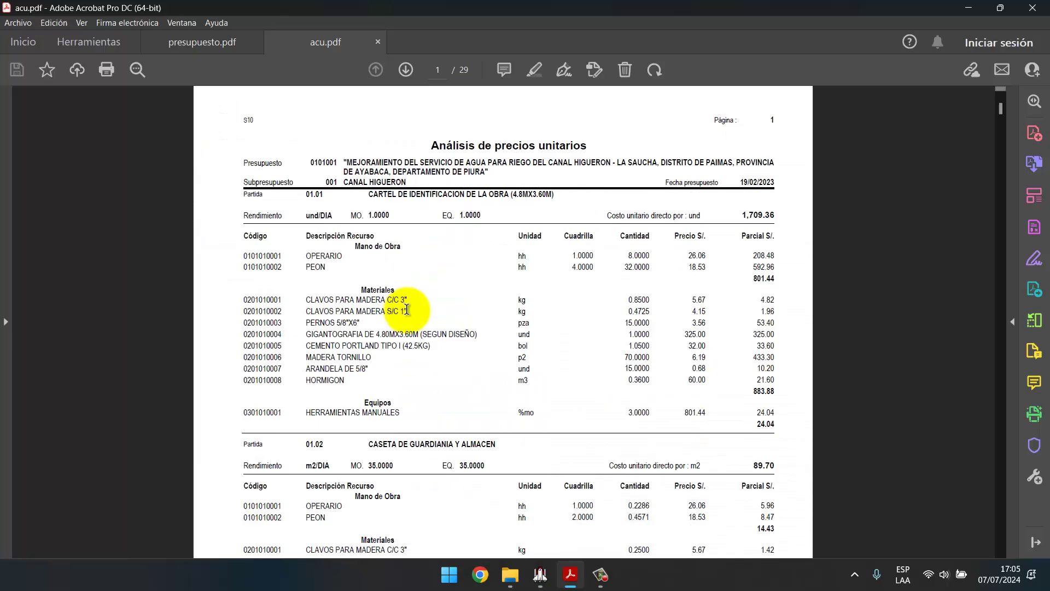
pyautogui.moveTo(307, 250); pyautogui.dragTo(566, 398)
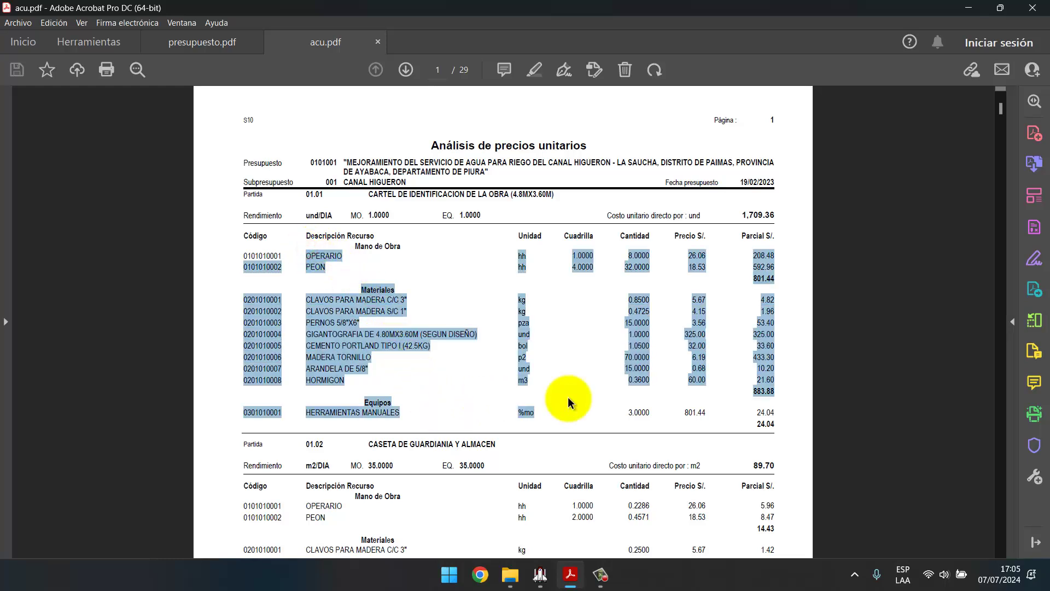
# - Back in the S10 item catalogue, set the labour Rendimiento of CARTEL DE IDENTIFICACION DE OBRA to 1.0000, following acu.pdf
pyautogui.moveTo(540, 577)
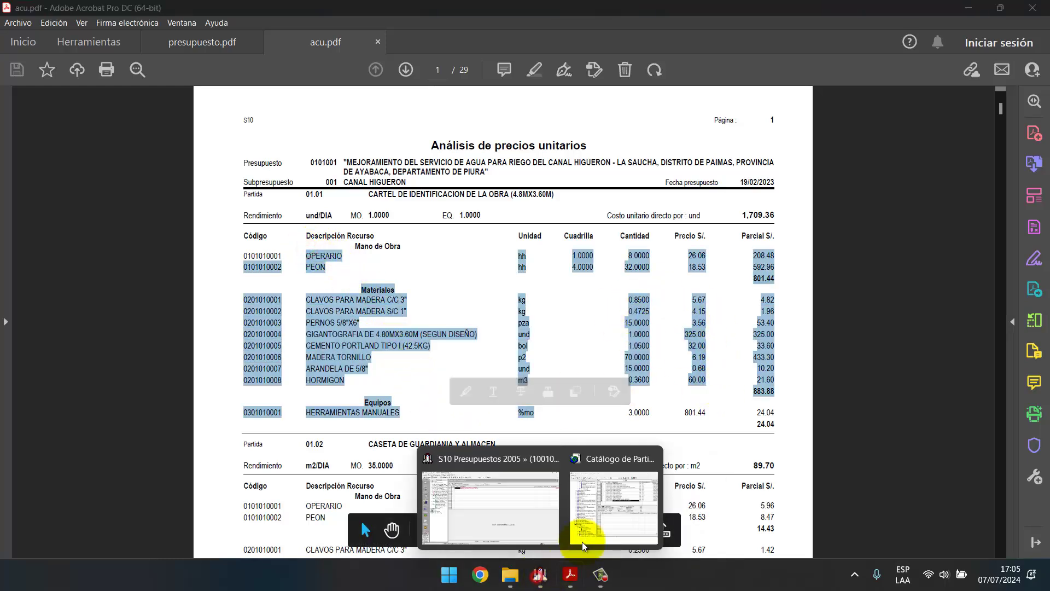
pyautogui.click(608, 522)
pyautogui.moveTo(570, 569)
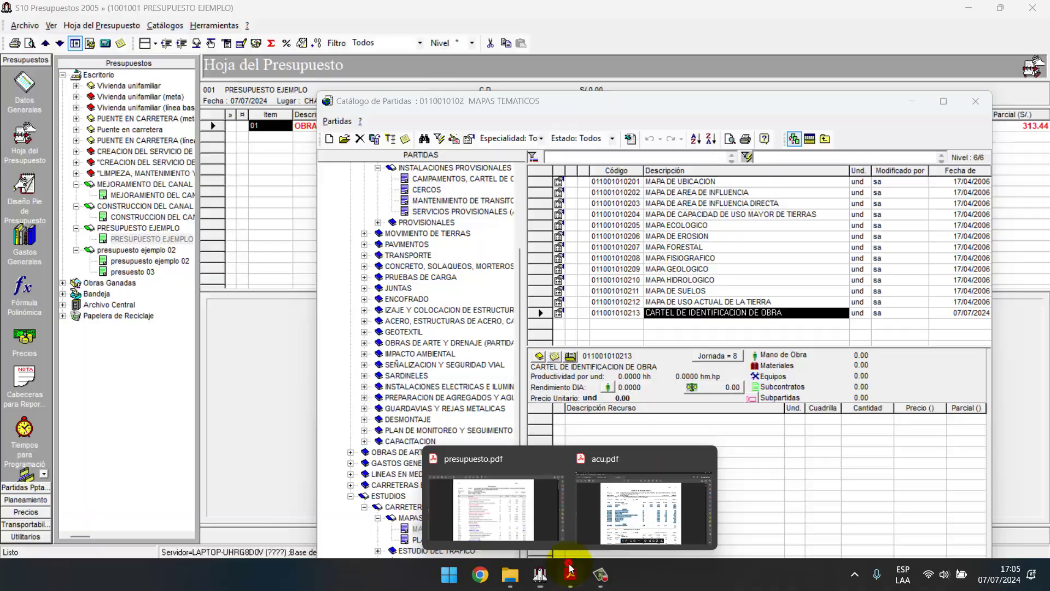
pyautogui.click(635, 512)
pyautogui.moveTo(540, 574)
pyautogui.click(605, 495)
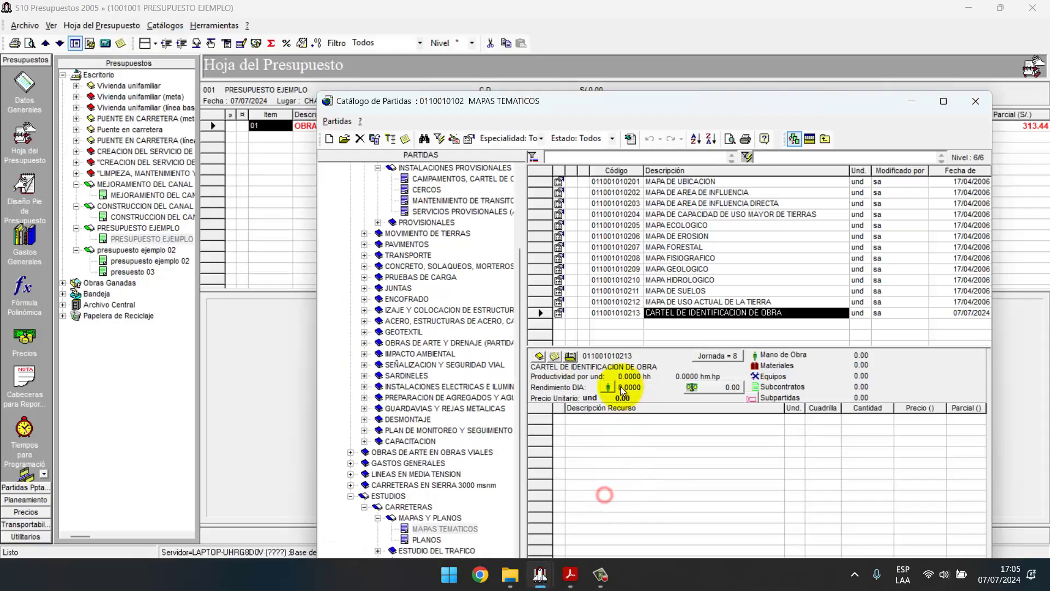
pyautogui.click(615, 389)
# - Start adding a resource to the item's price analysis and search all resource records for PEON
pyautogui.moveTo(570, 574)
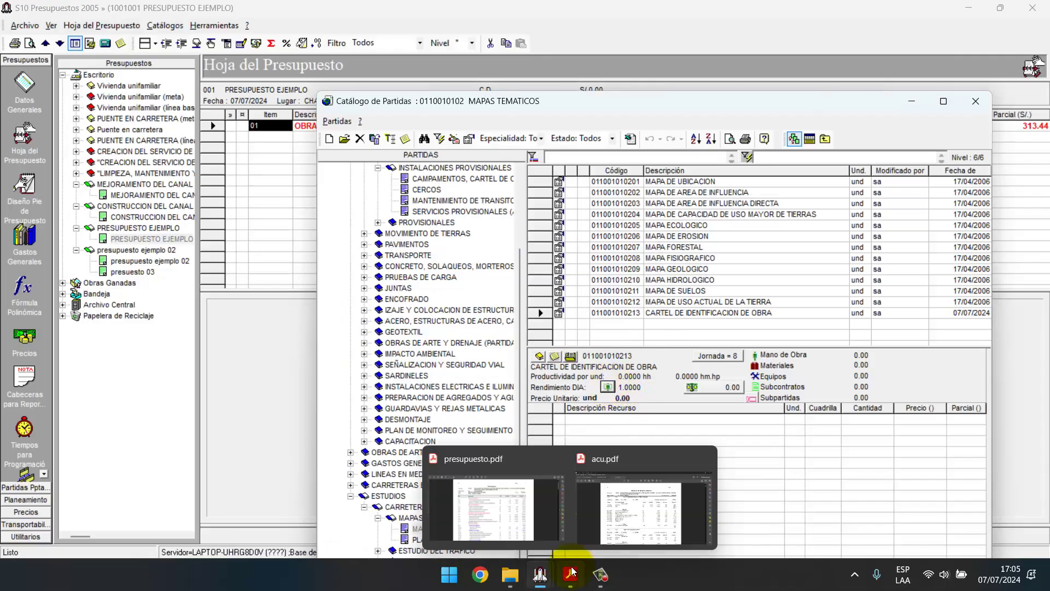
pyautogui.click(613, 520)
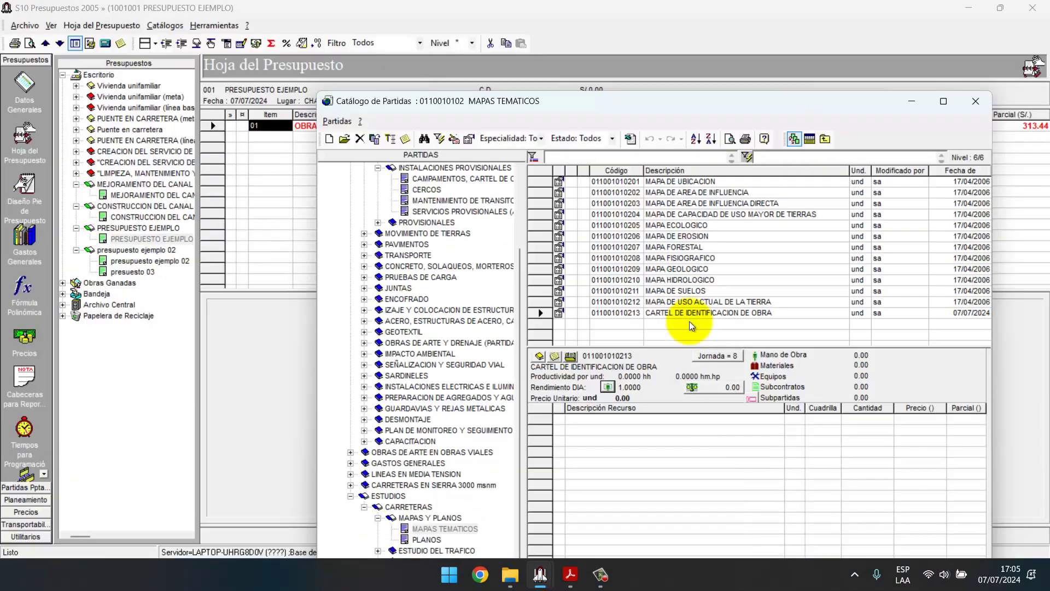
pyautogui.rightClick(625, 450)
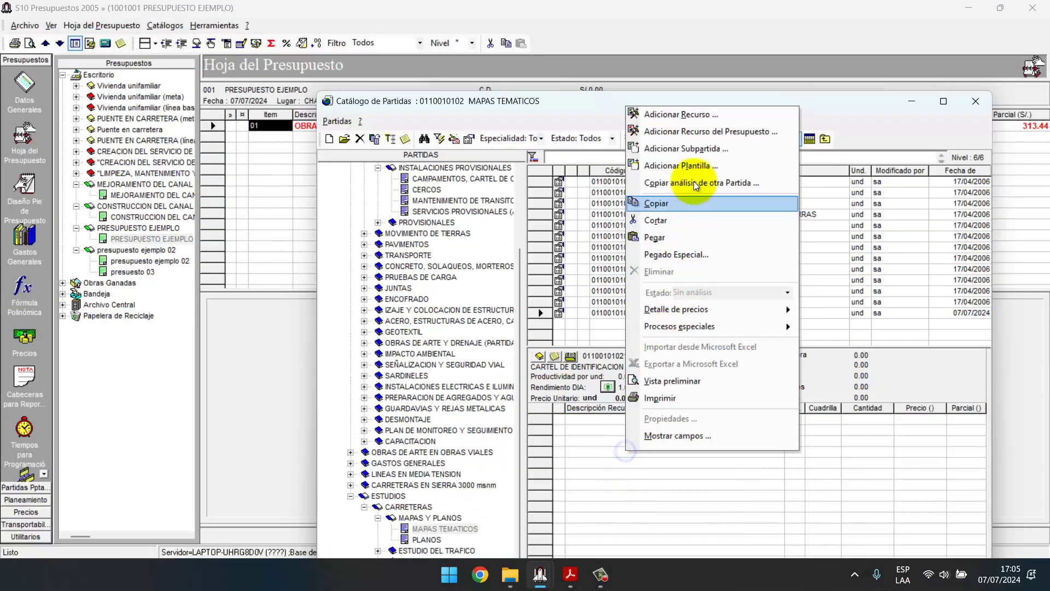
pyautogui.click(694, 114)
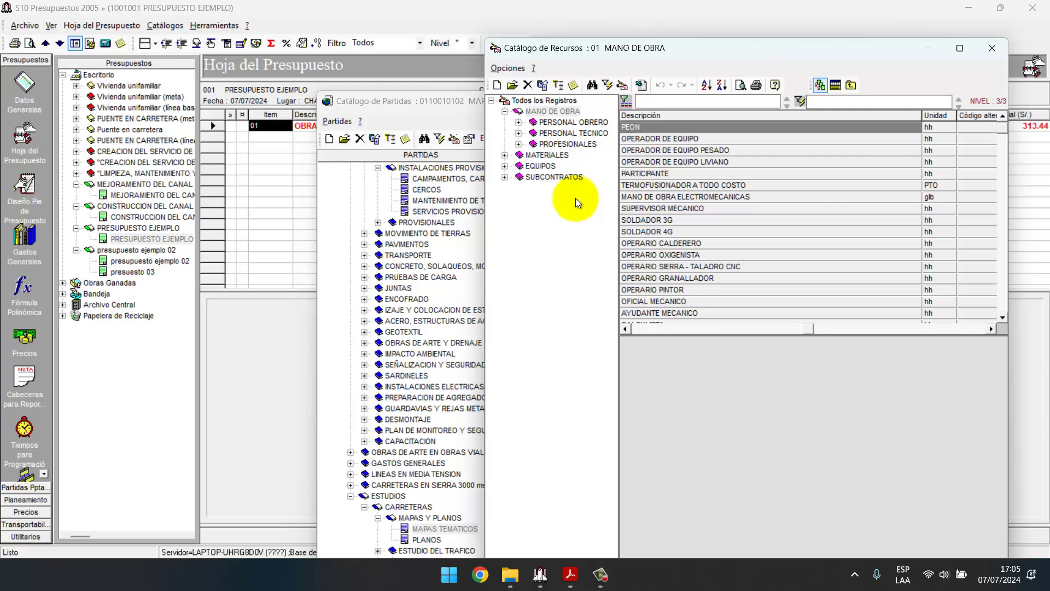
pyautogui.click(546, 100)
pyautogui.click(641, 150)
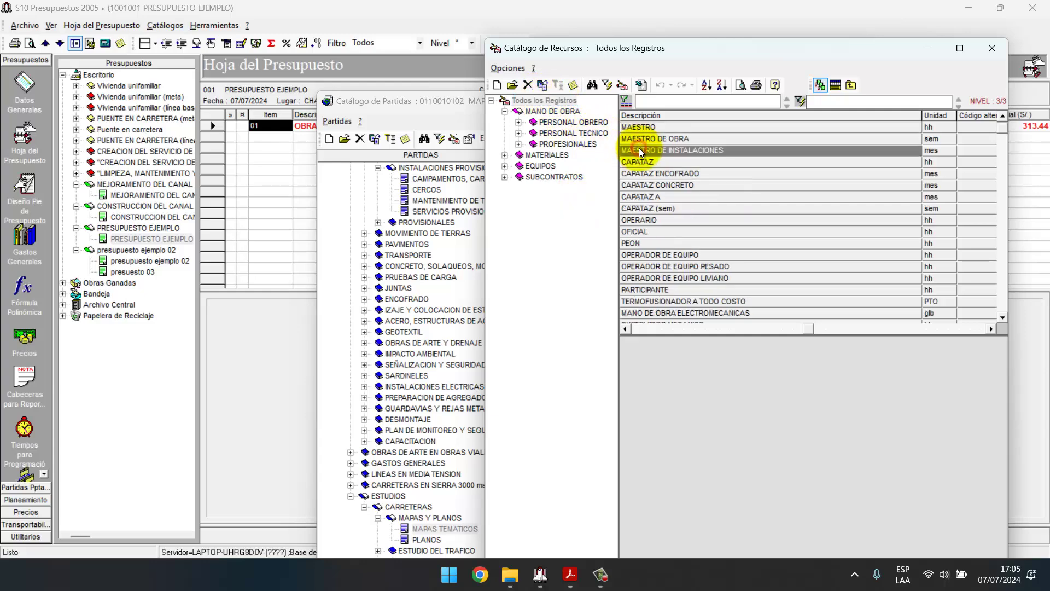
pyautogui.write('PE')
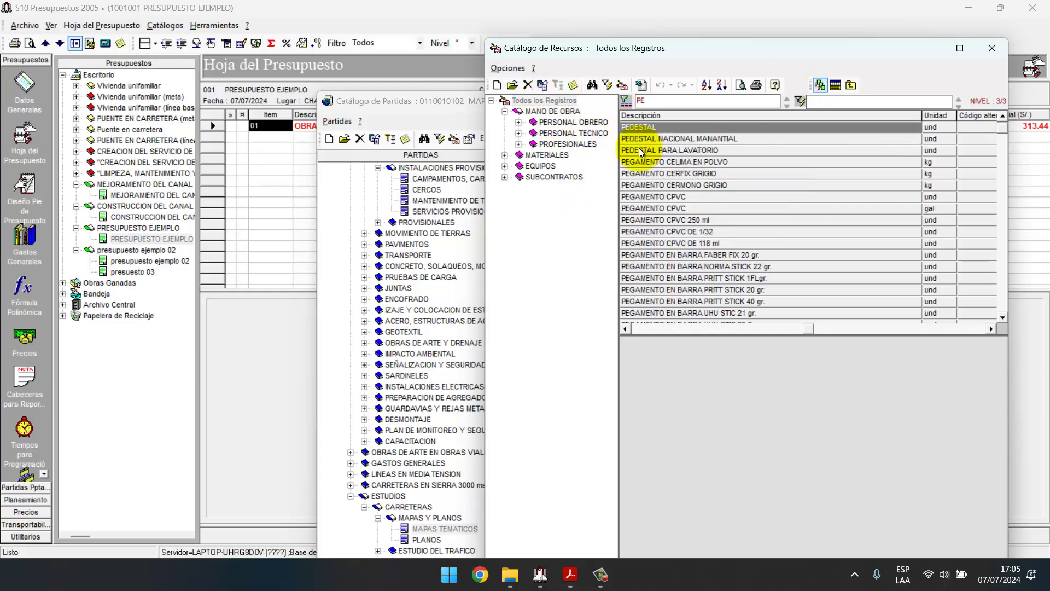
pyautogui.write('ON')
pyautogui.press('Return')
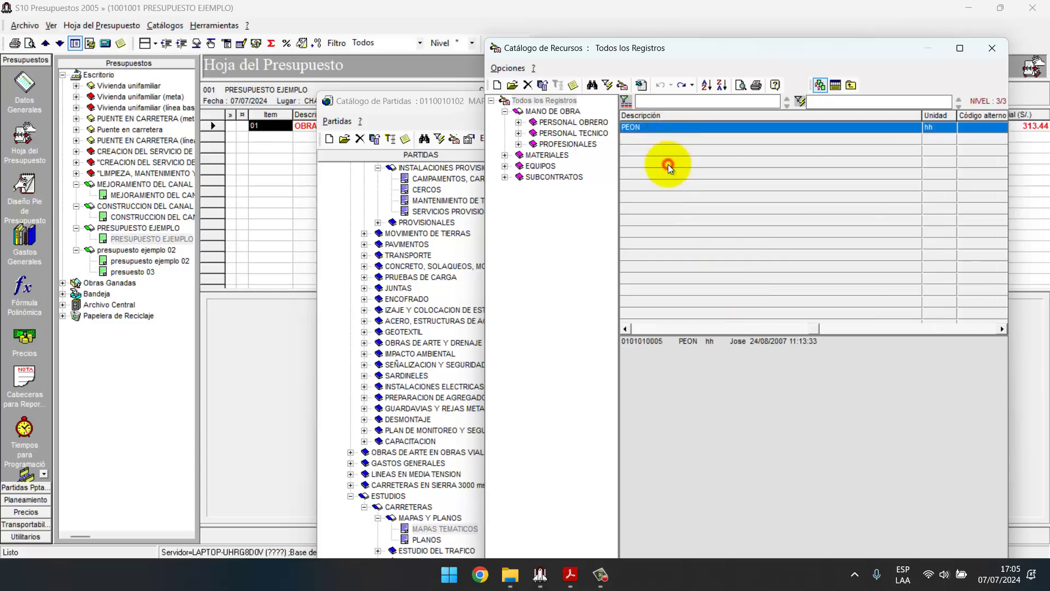
# - Search the resource catalogue for OPER, pick OPERARIO alongside PEON, and insert both into the item's price analysis
pyautogui.write('OPER')
pyautogui.click(668, 161)
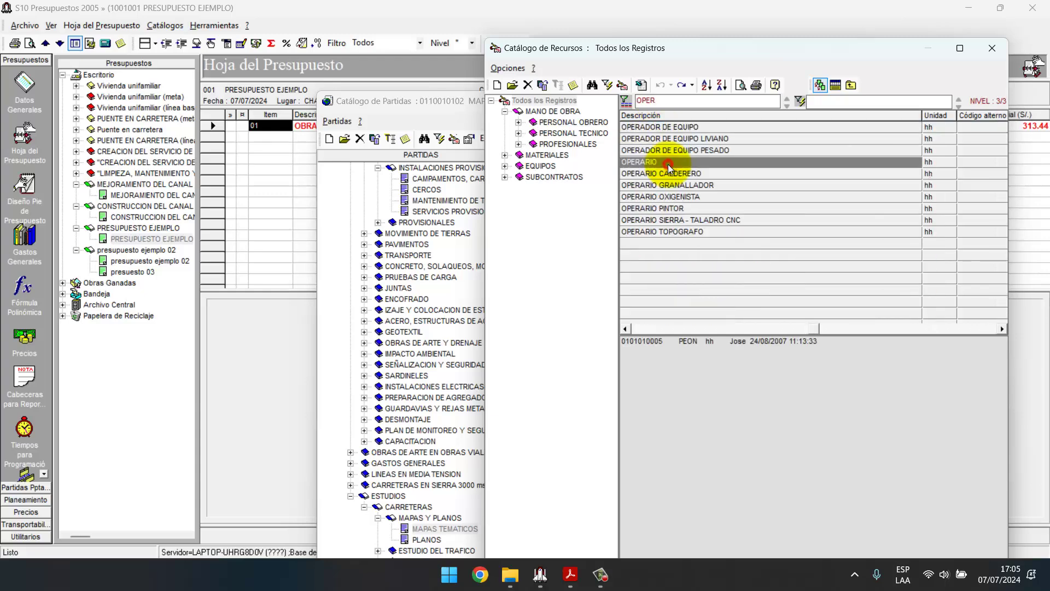
pyautogui.doubleClick(668, 165)
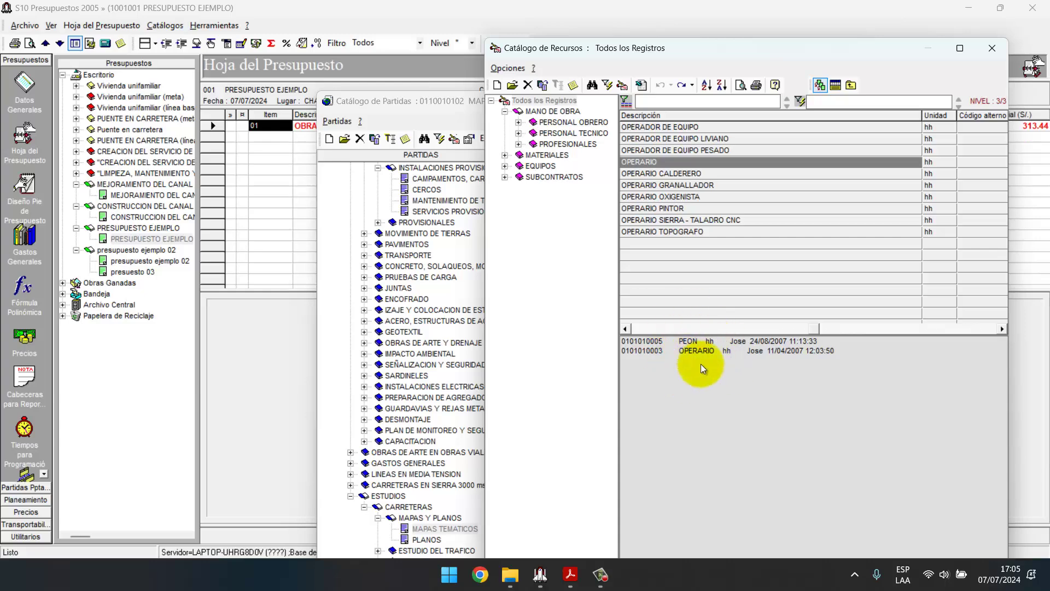
pyautogui.click(834, 85)
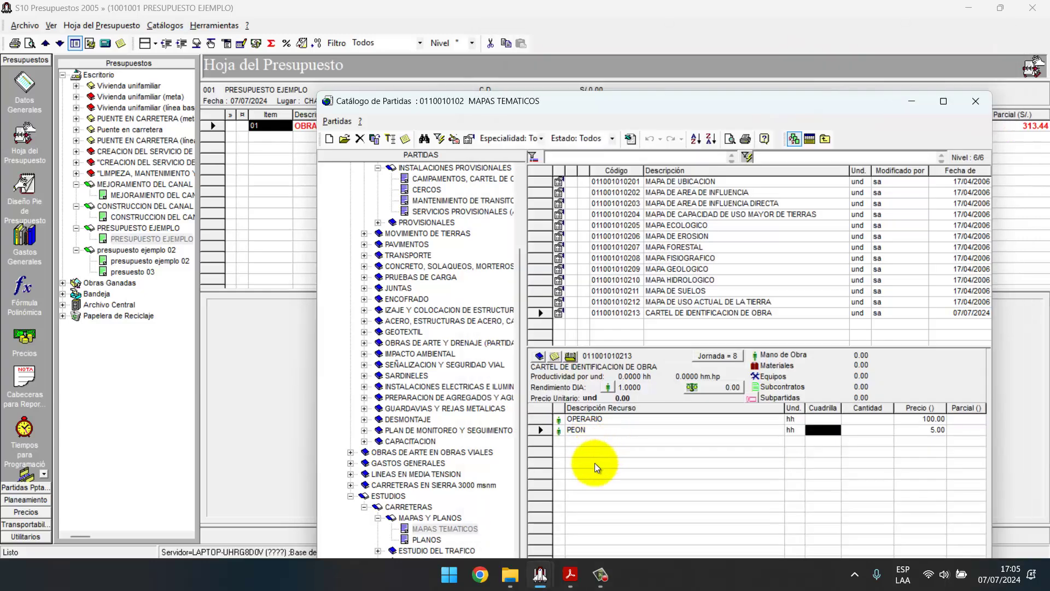
# - Check the crew figures of partida 01.01 in acu.pdf in Acrobat, and in S10 set Cuadrilla to 1.0000 for OPERARIO and 4.0000 for PEON
pyautogui.moveTo(571, 574)
pyautogui.click(638, 515)
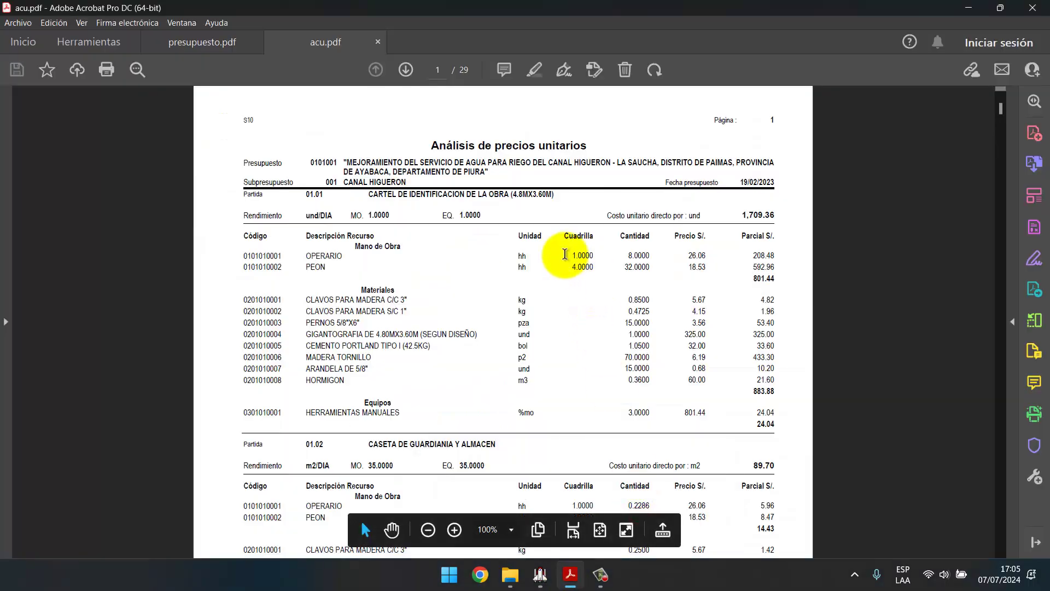
pyautogui.click(600, 573)
pyautogui.click(833, 428)
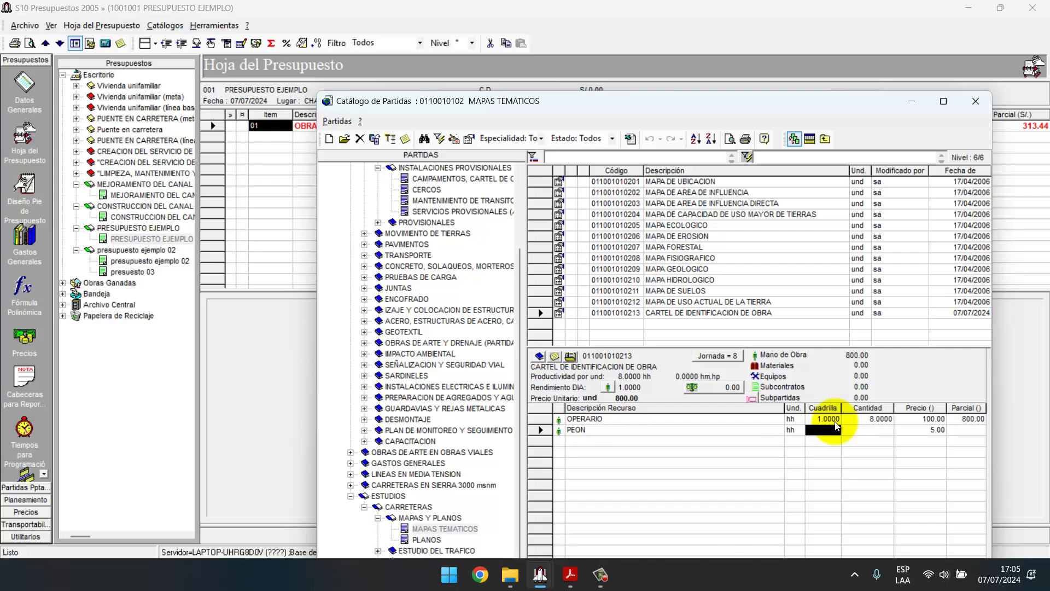
pyautogui.write('4')
pyautogui.press('Return')
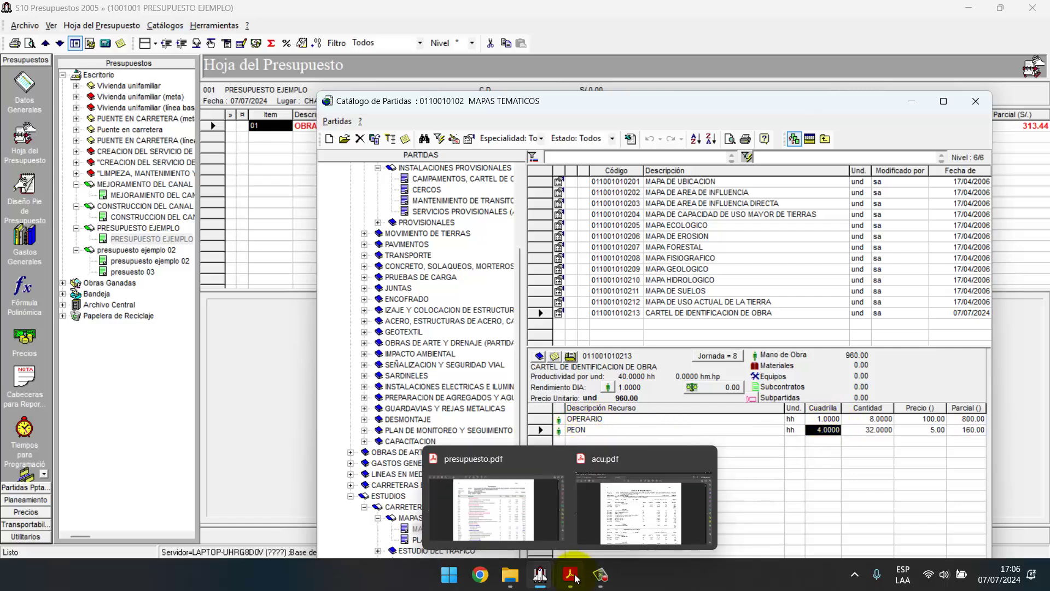
# - Review the Materiales of partida 01.01 in acu.pdf in Acrobat, and in S10 start adding a resource and search MATERIALES for CLAVO
pyautogui.click(615, 513)
pyautogui.moveTo(356, 288); pyautogui.dragTo(424, 376)
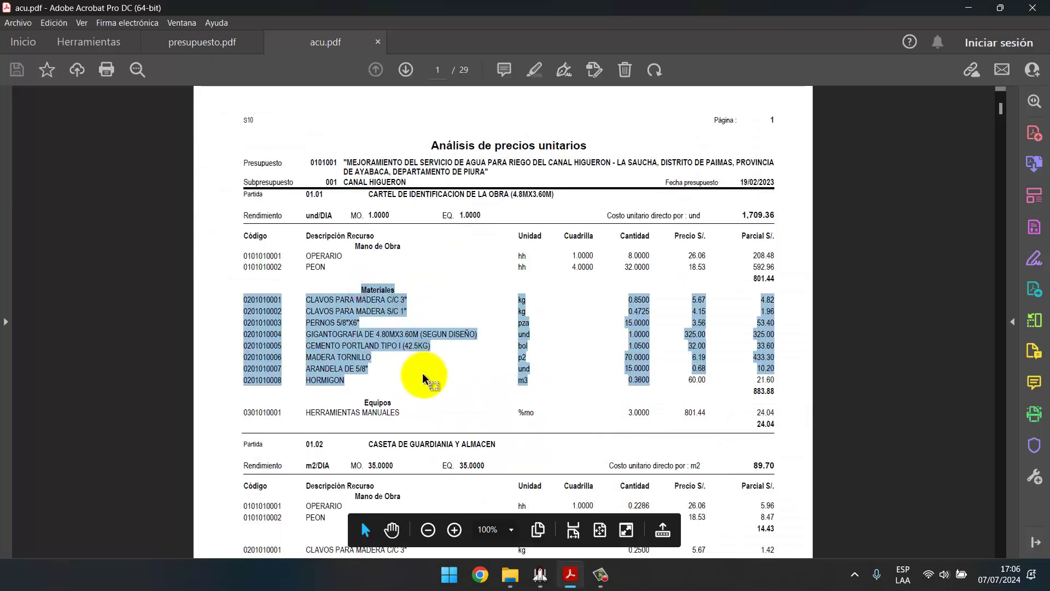
pyautogui.click(386, 378)
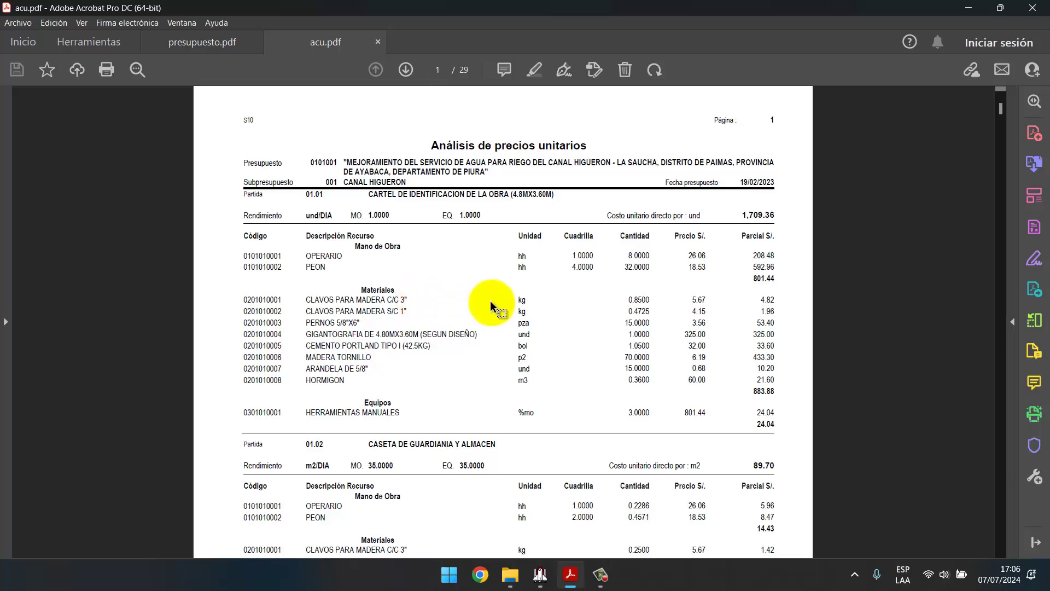
pyautogui.click(541, 574)
pyautogui.rightClick(647, 452)
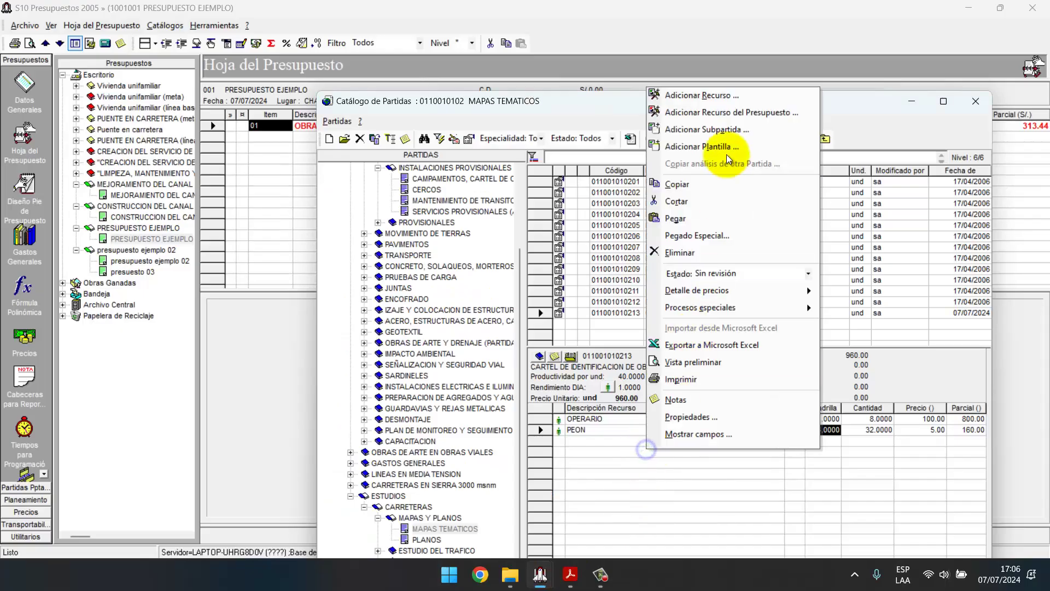
pyautogui.click(732, 96)
pyautogui.click(550, 123)
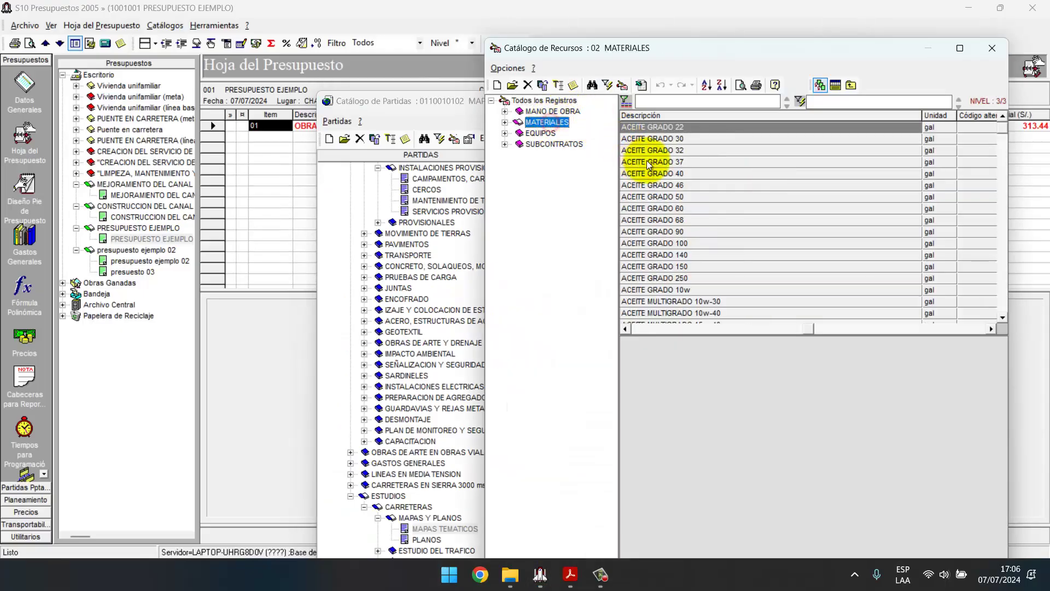
pyautogui.write('CLAVO')
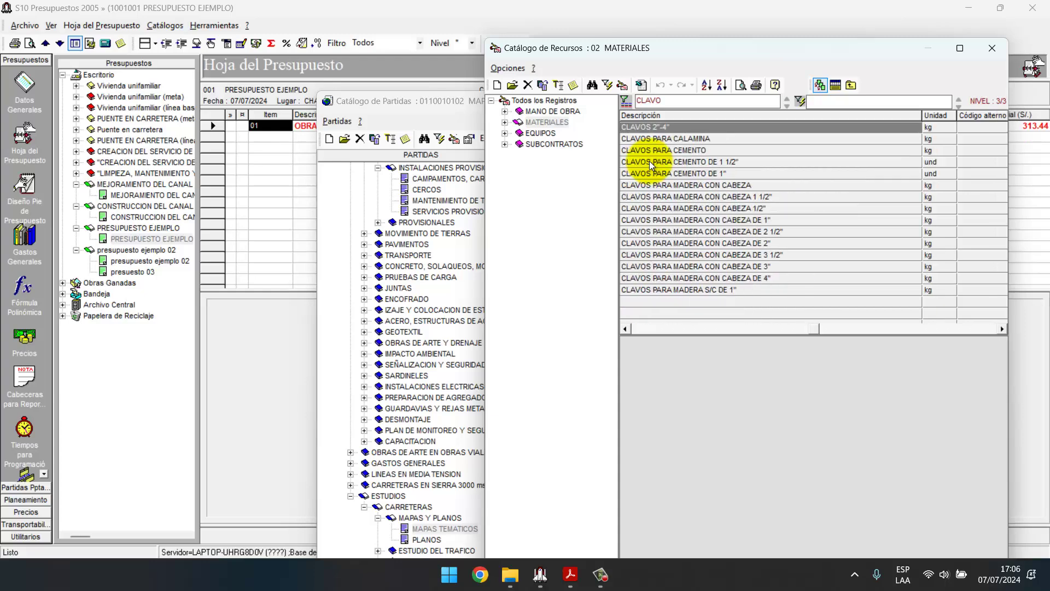
pyautogui.click(770, 268)
pyautogui.moveTo(571, 574)
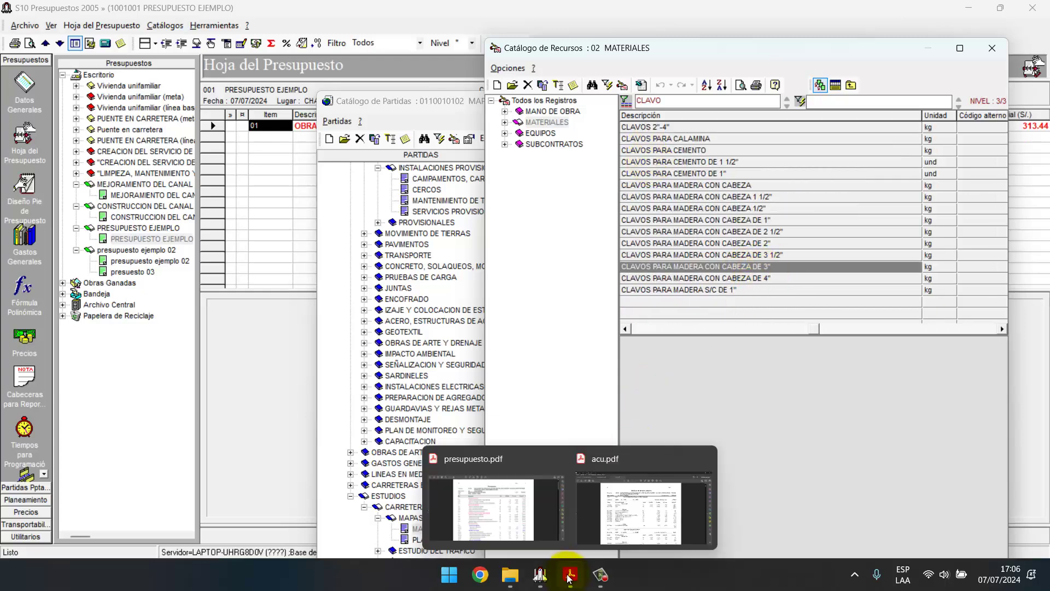
pyautogui.moveTo(613, 527)
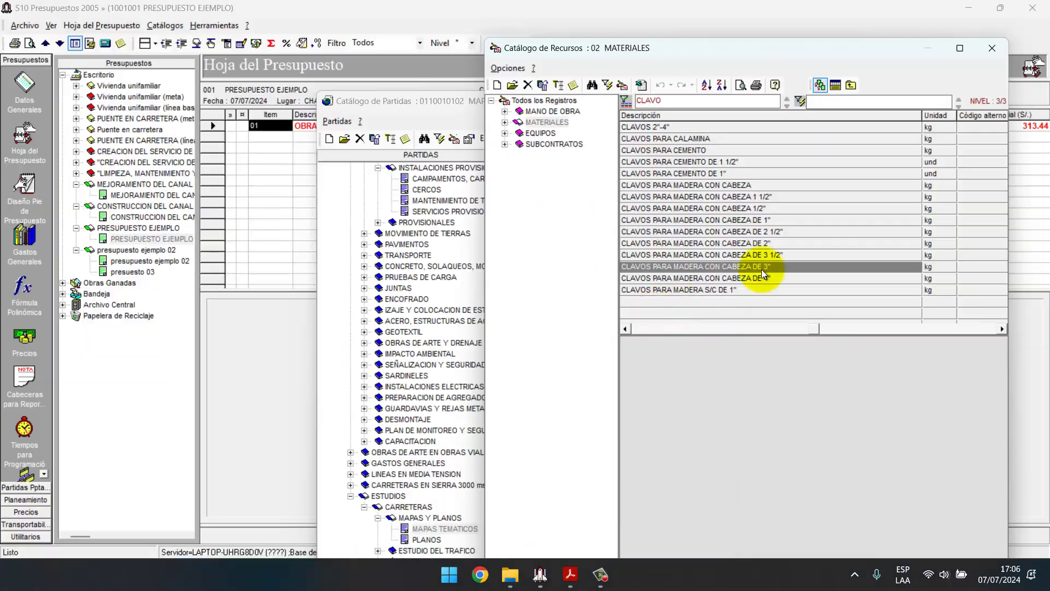
# - Search MATERIALES for CL and locate the catalogue group containing CLAVOS PARA MADERA CON CABEZA DE 3"
pyautogui.rightClick(762, 270)
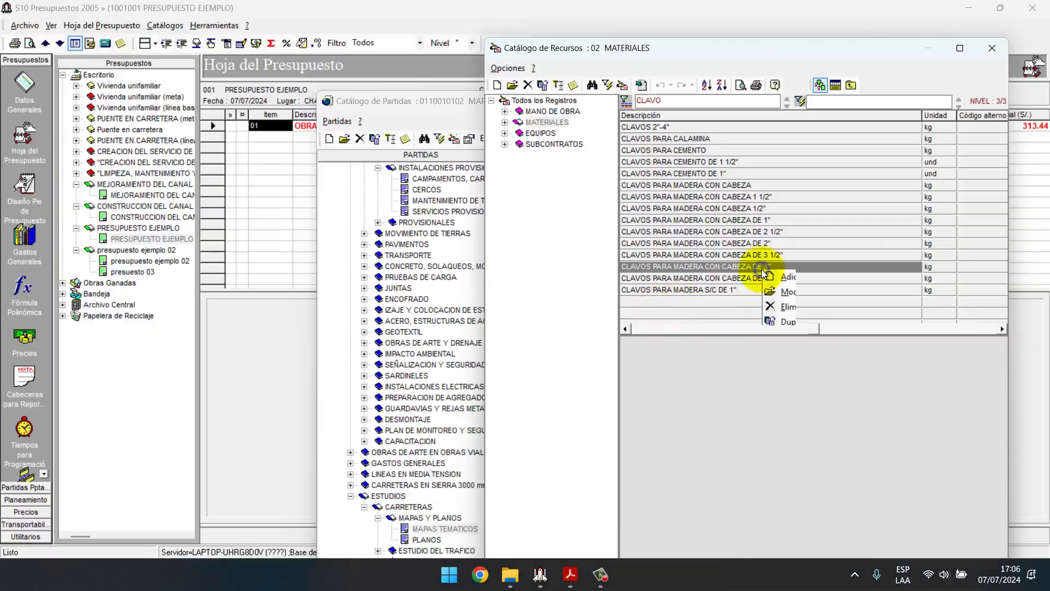
pyautogui.click(777, 278)
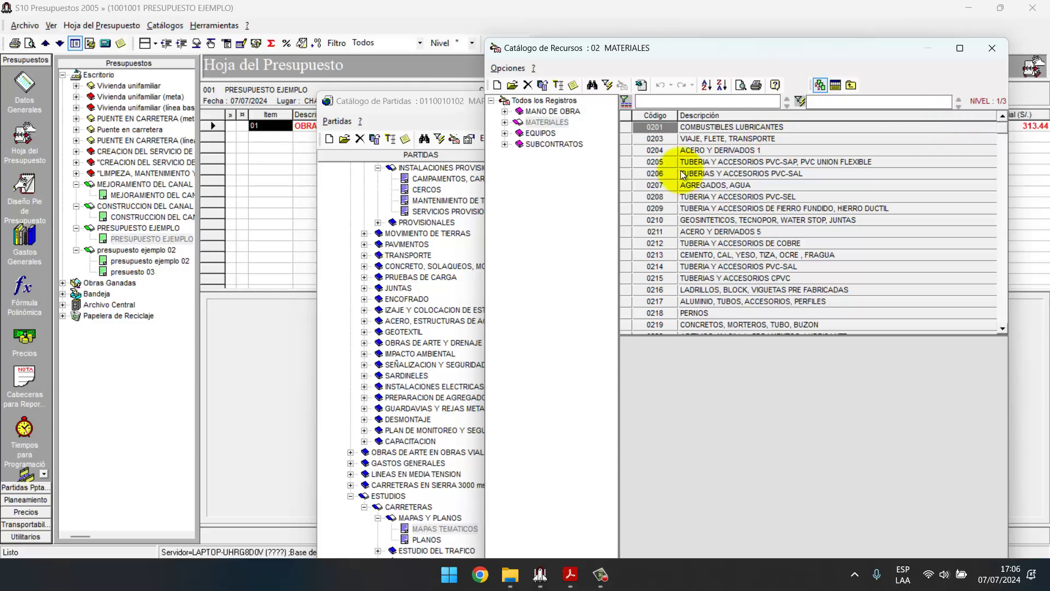
pyautogui.write('C')
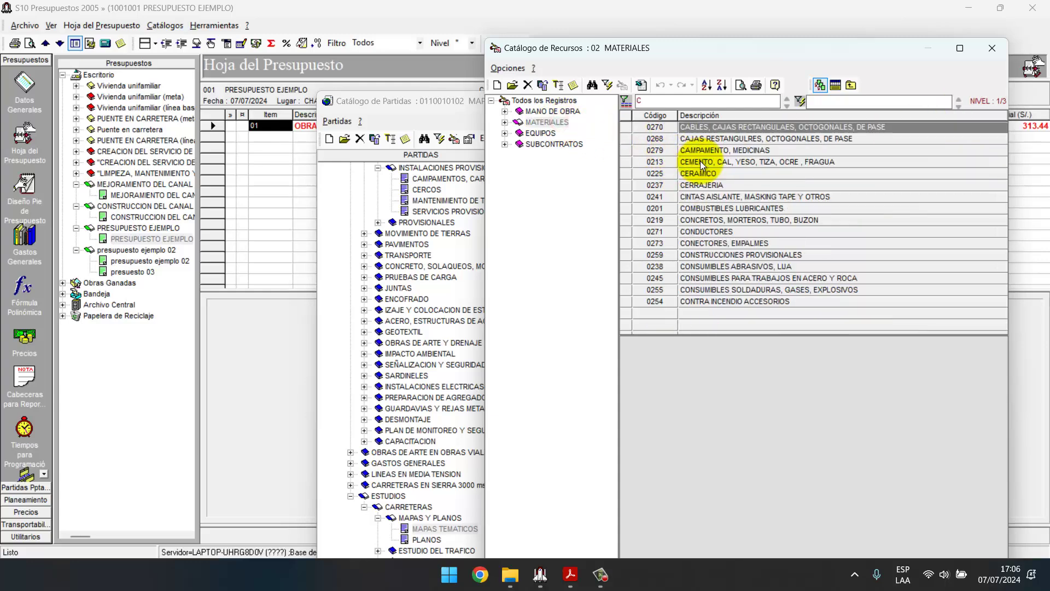
pyautogui.write('L')
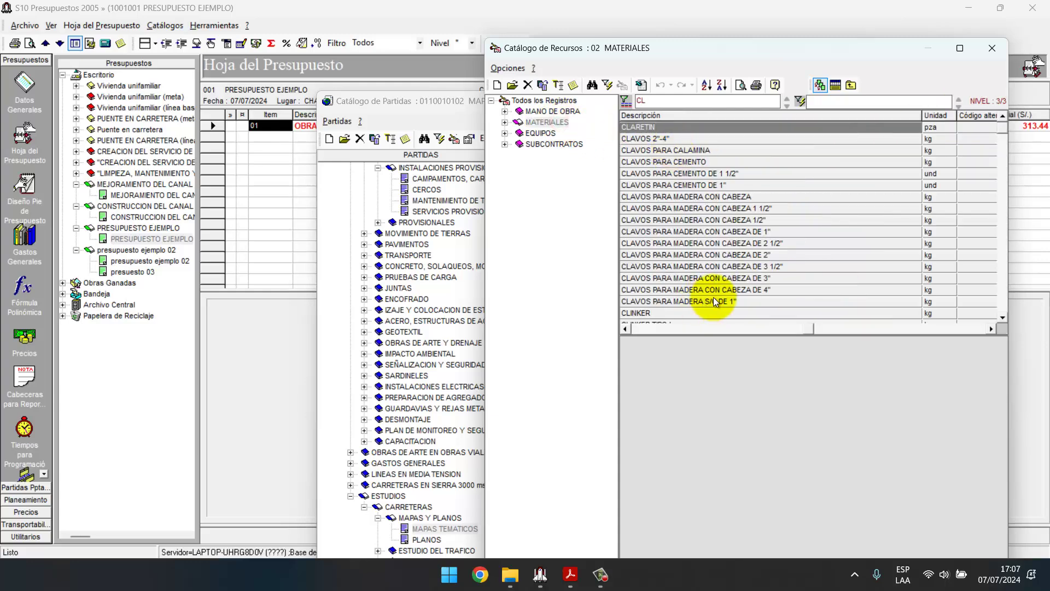
pyautogui.scroll(-2, 747, 277)
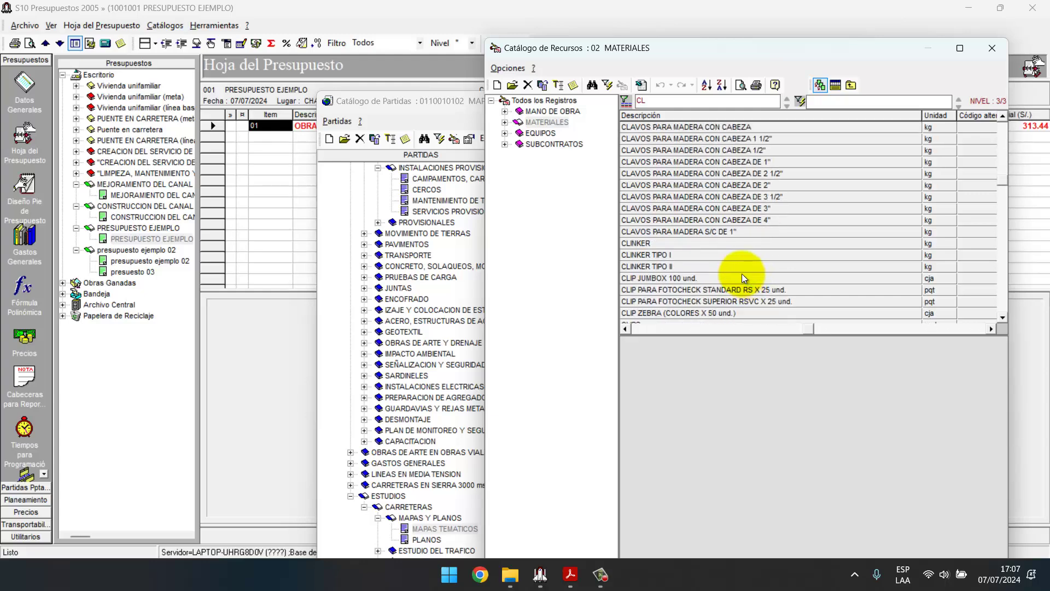
pyautogui.click(739, 211)
pyautogui.rightClick(740, 207)
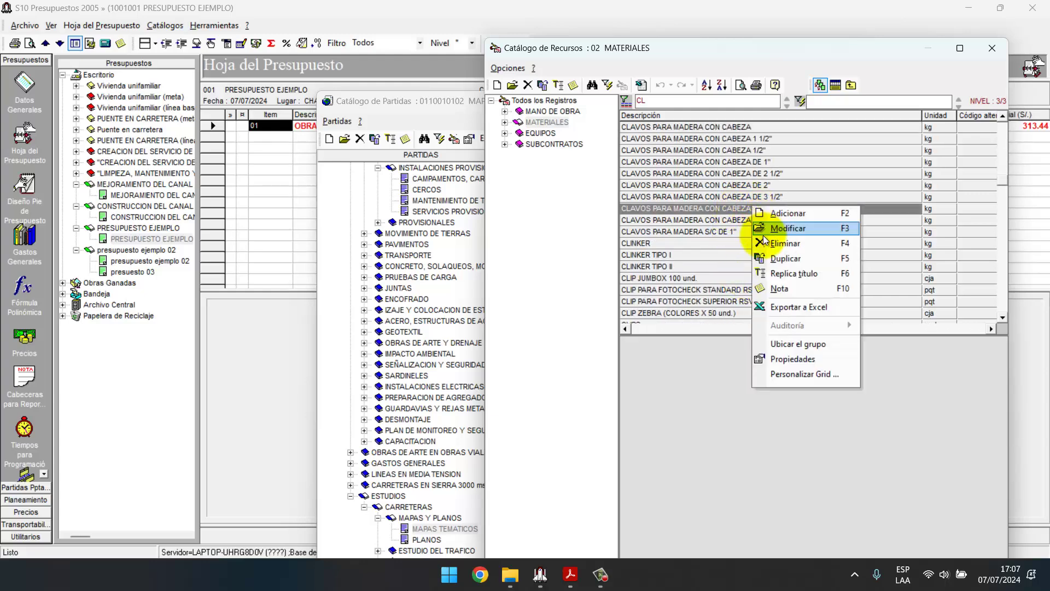
pyautogui.click(797, 342)
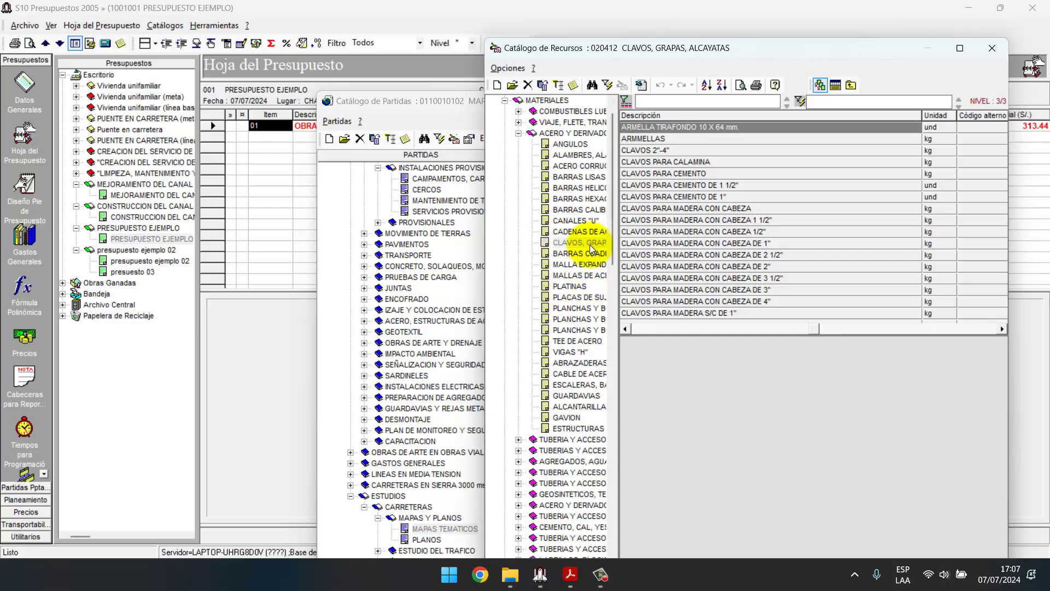
# - Start a new resource in the group CLAVOS, GRAPAS, ALCAYATAS with the description CLAVO PARA MADERA C/C 3"
pyautogui.click(732, 244)
pyautogui.click(748, 275)
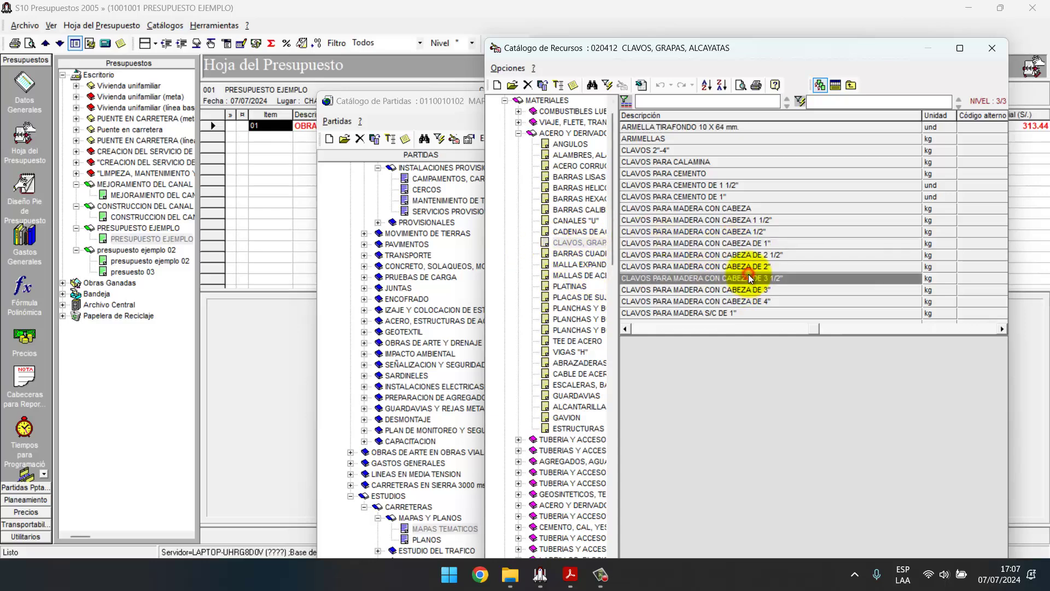
pyautogui.hscroll(-1, 748, 275)
pyautogui.rightClick(786, 279)
pyautogui.click(798, 285)
pyautogui.click(609, 193)
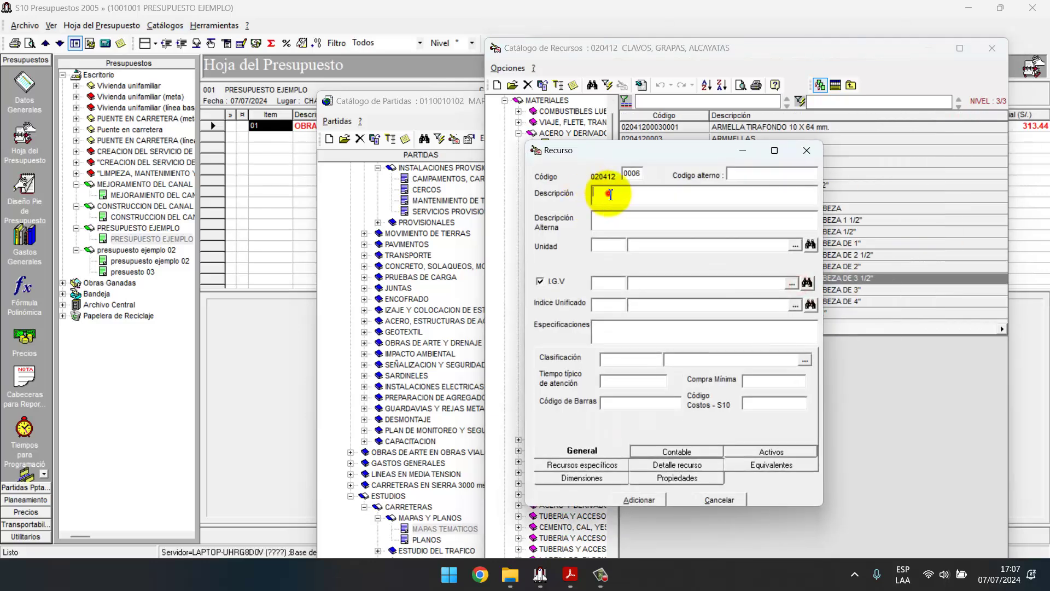
pyautogui.press('capslock')
pyautogui.write('CLAVO ')
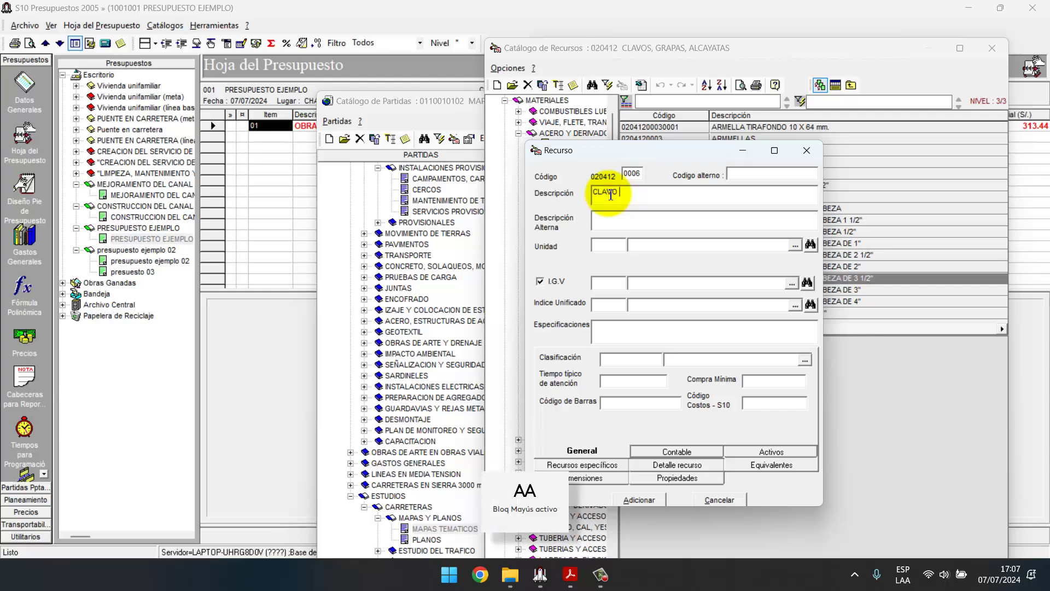
pyautogui.write('PARA MADERA C/C 3"')
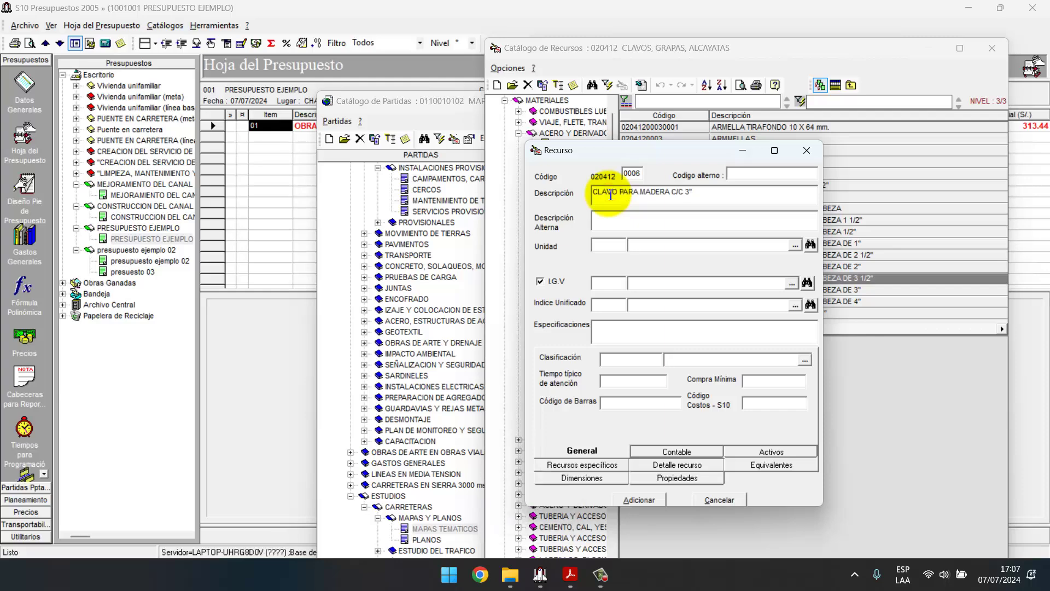
# - Set the new resource's Unidad to KILOGRAMO from the unit catalogue
pyautogui.click(794, 245)
pyautogui.click(727, 365)
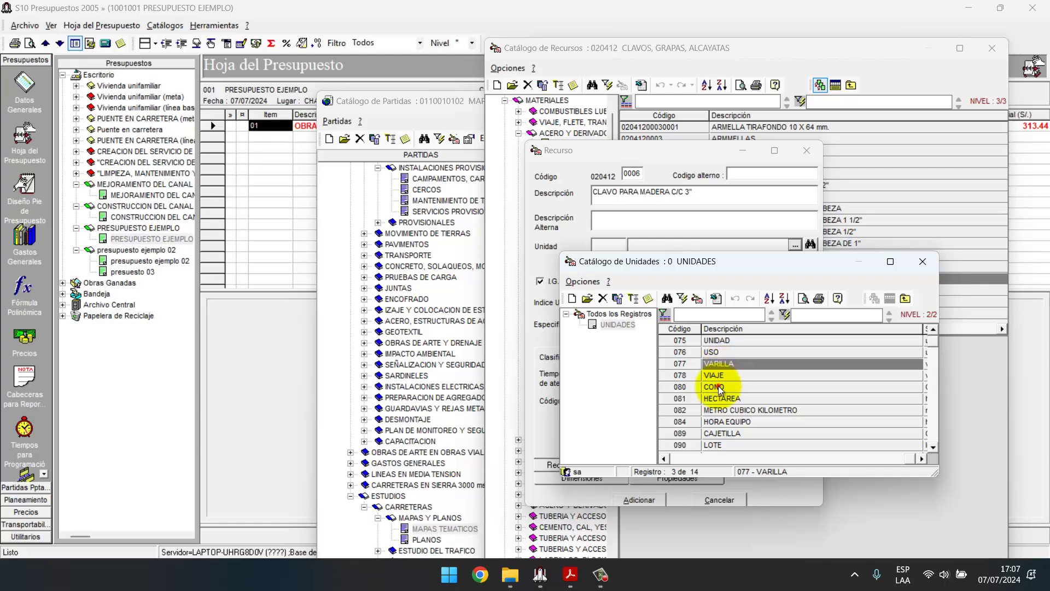
pyautogui.click(718, 374)
pyautogui.write('K')
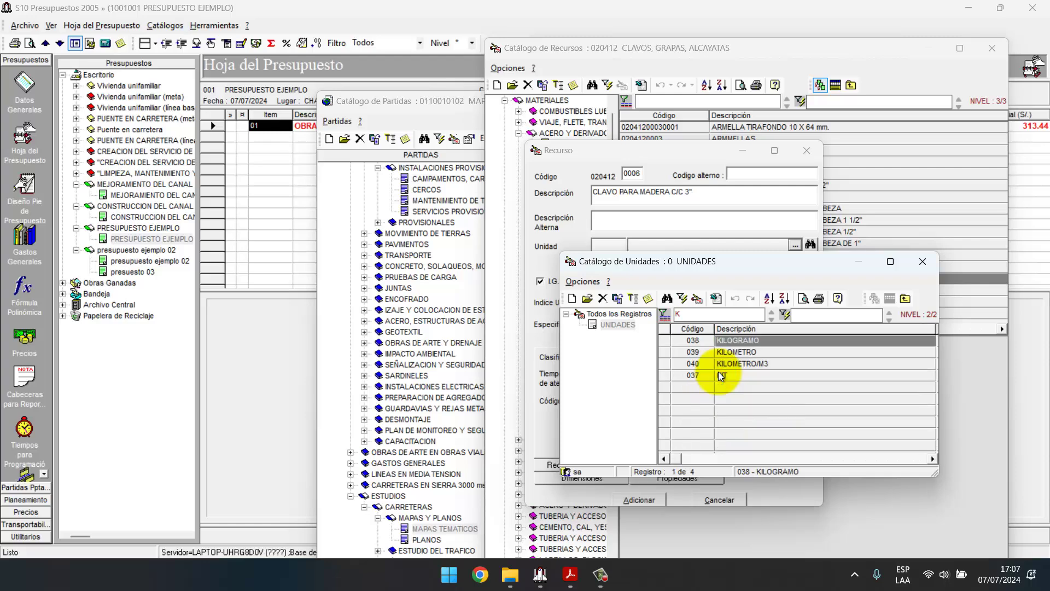
pyautogui.press('Return')
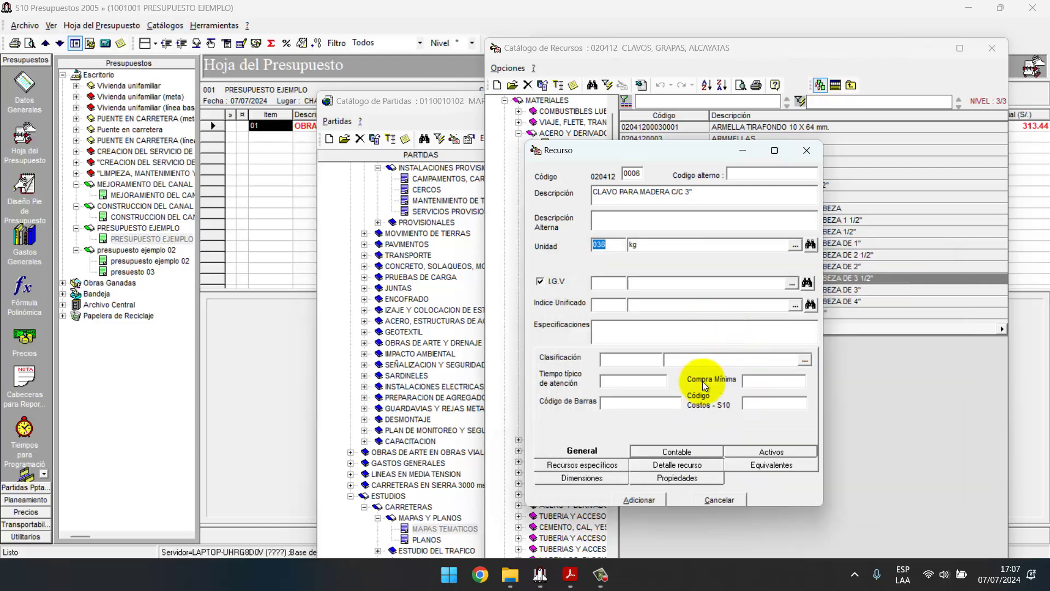
# - Save the new resource, accepting the addition of specific resources, and insert CLAVO PARA MADERA C/C 3" into the item's price analysis
pyautogui.click(643, 500)
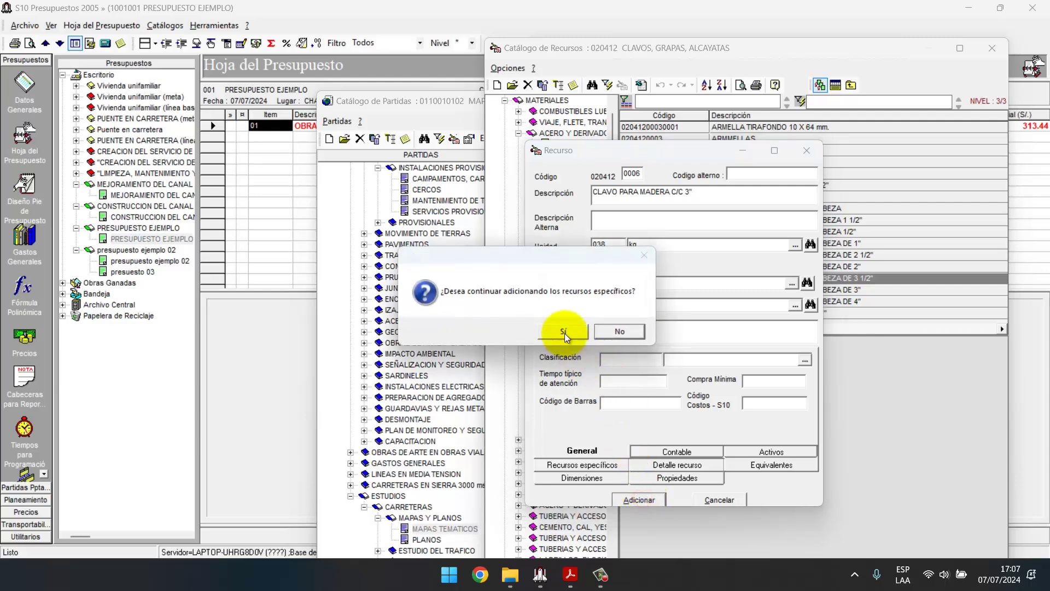
pyautogui.click(565, 333)
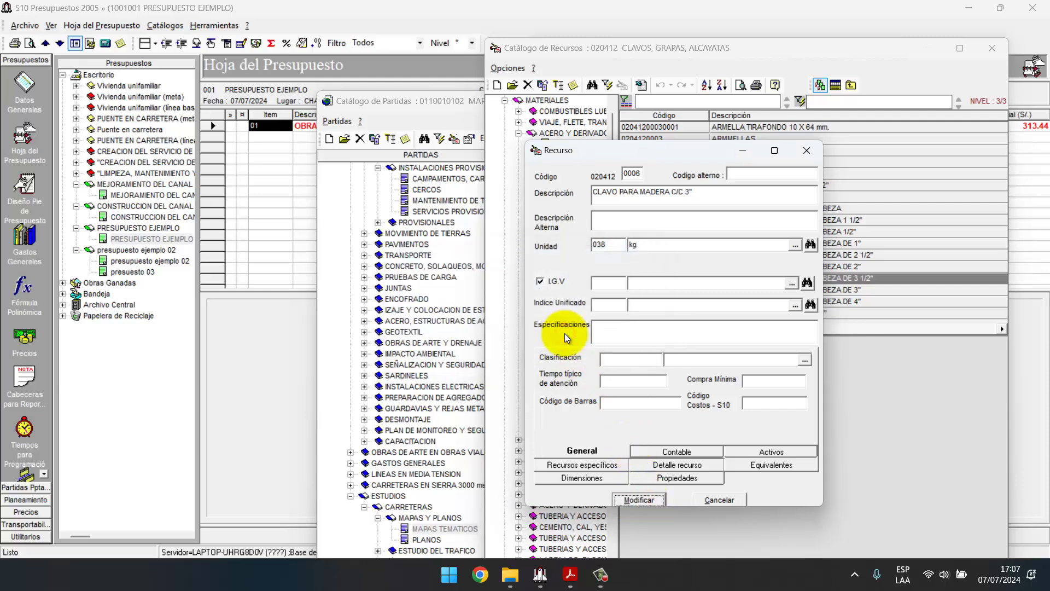
pyautogui.click(651, 502)
pyautogui.press('Escape')
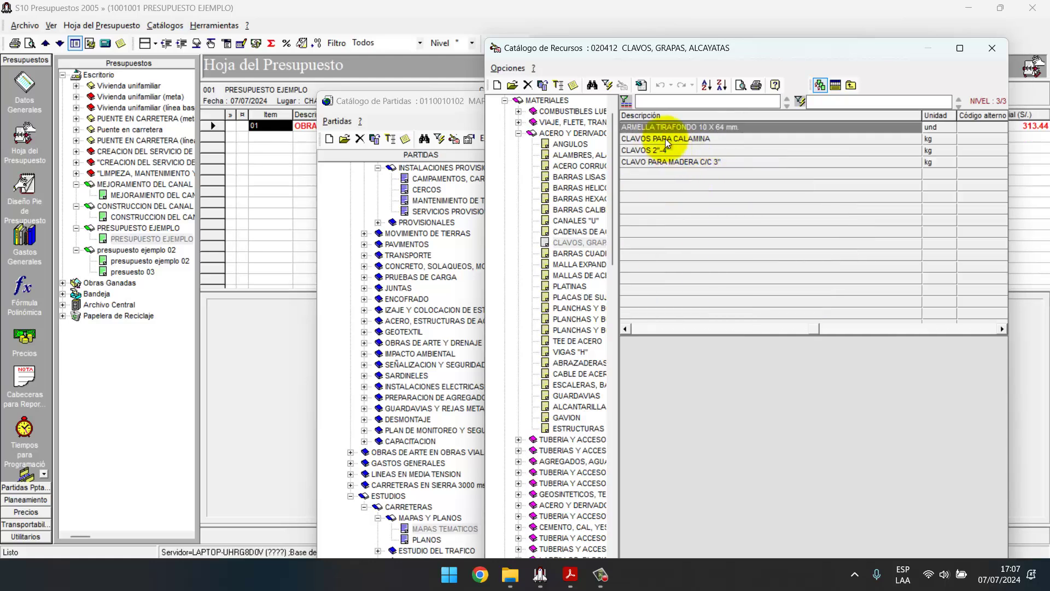
pyautogui.doubleClick(671, 161)
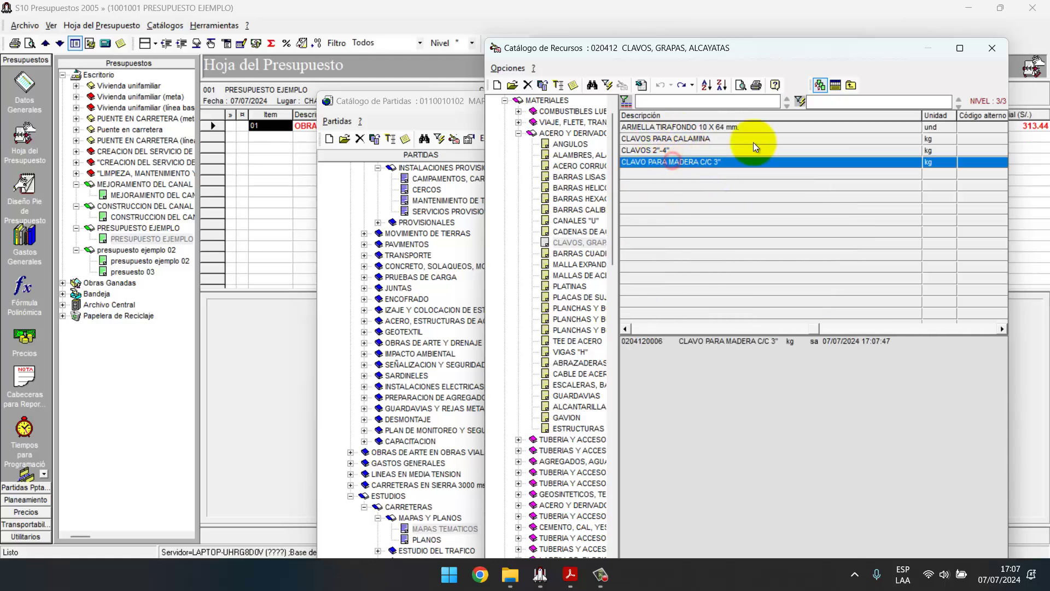
pyautogui.click(992, 48)
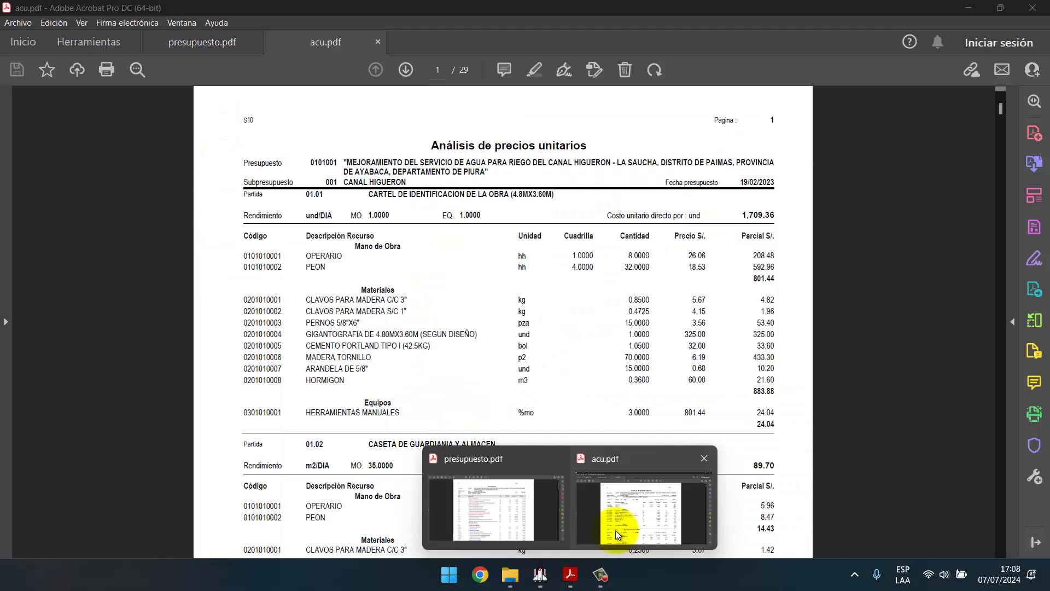
# - Reopen the resource catalogue for the item's analysis, search for CLAVO and select CLAVOS PARA MADERA S/C DE 1"
pyautogui.click(571, 574)
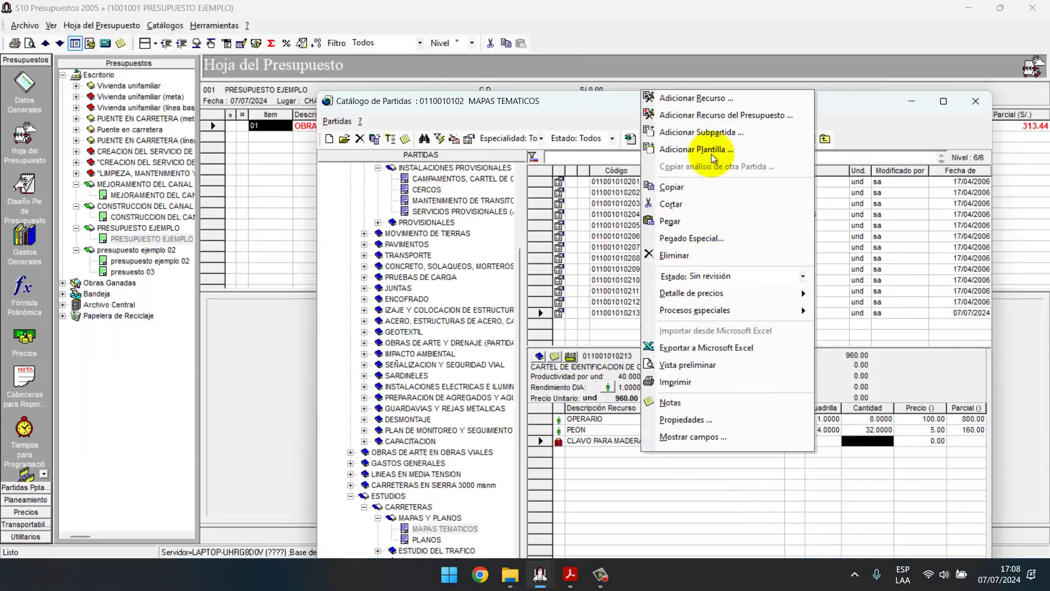
pyautogui.click(717, 101)
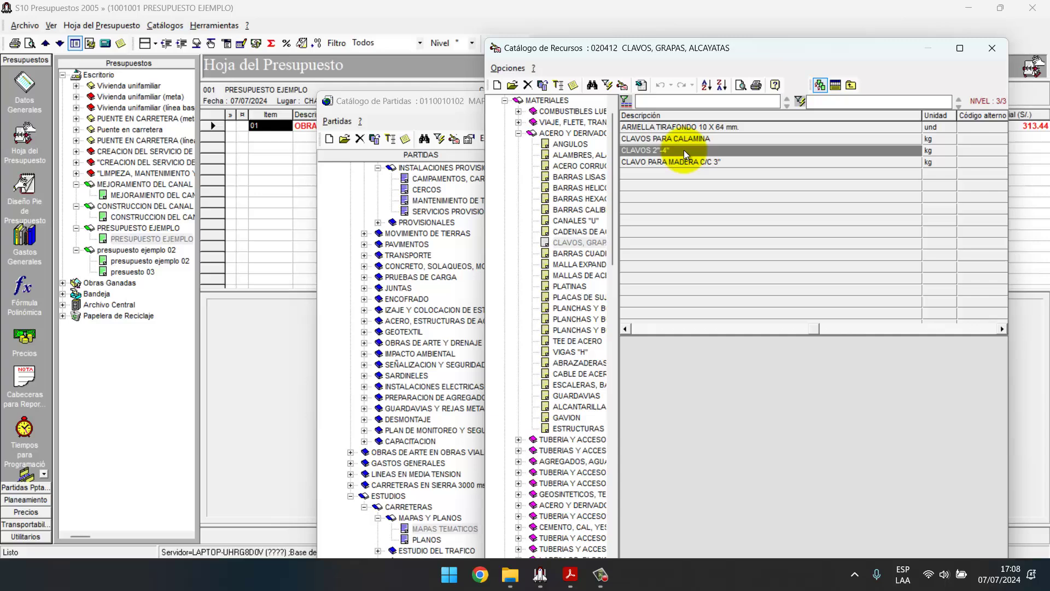
pyautogui.write('CLAVO')
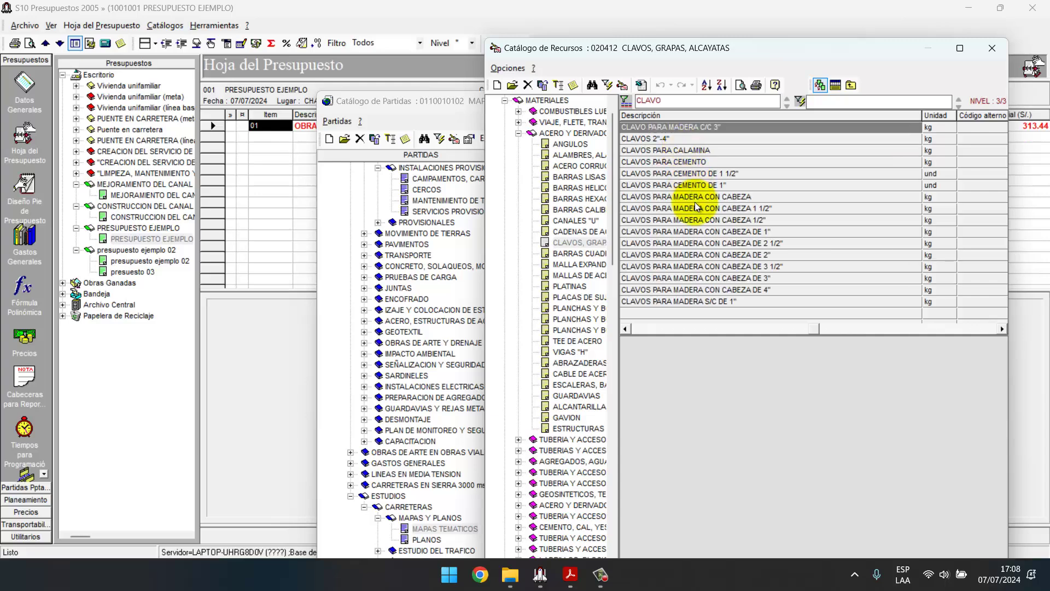
pyautogui.click(717, 302)
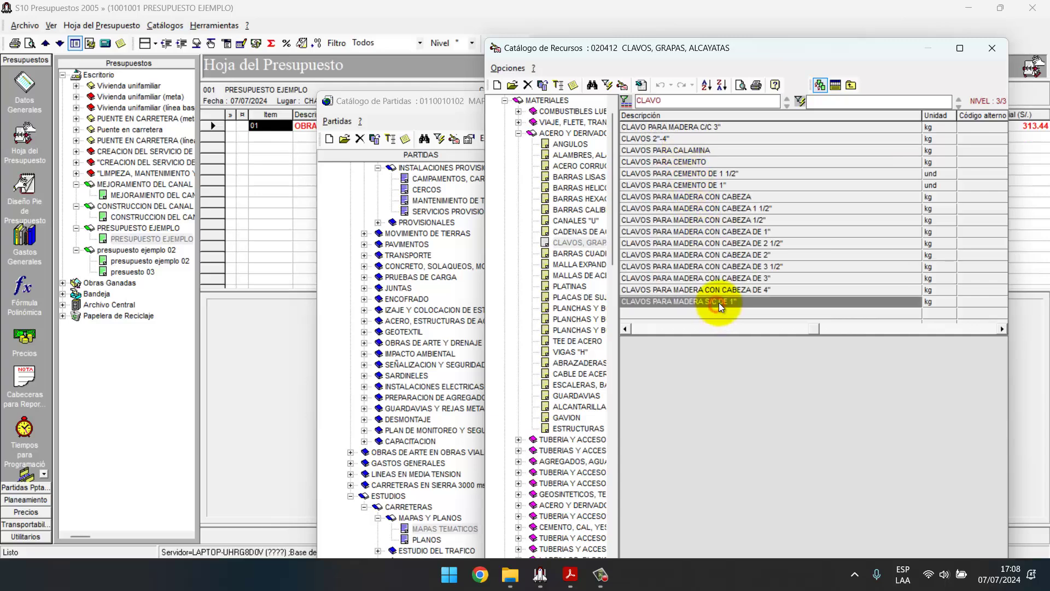
pyautogui.click(720, 303)
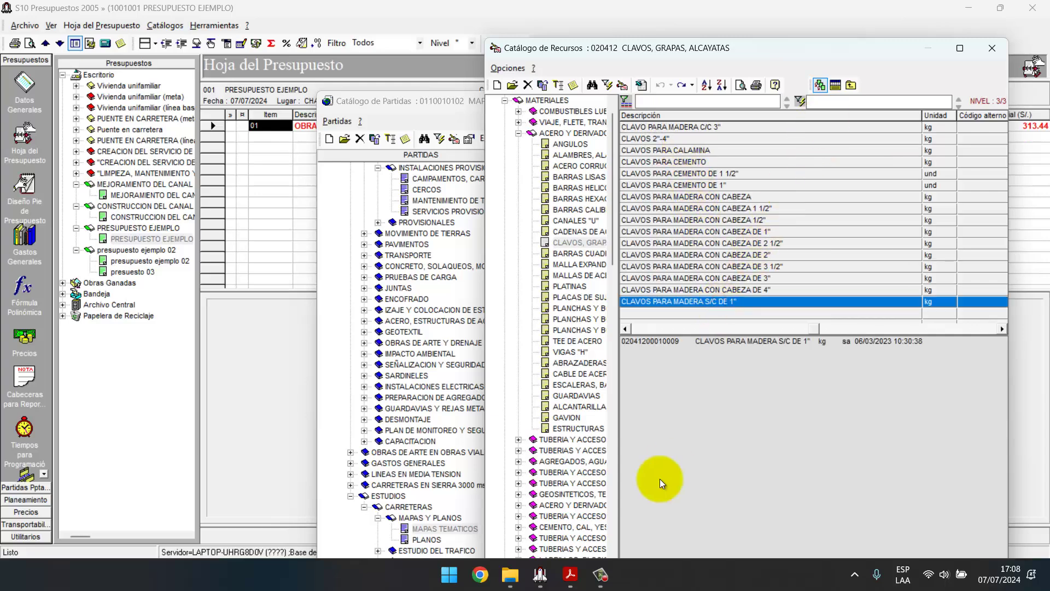
# - Check the next material in acu.pdf, search MATERIALES for PERN and select PERNOS 5/8"X6" with unit pza
pyautogui.moveTo(579, 580)
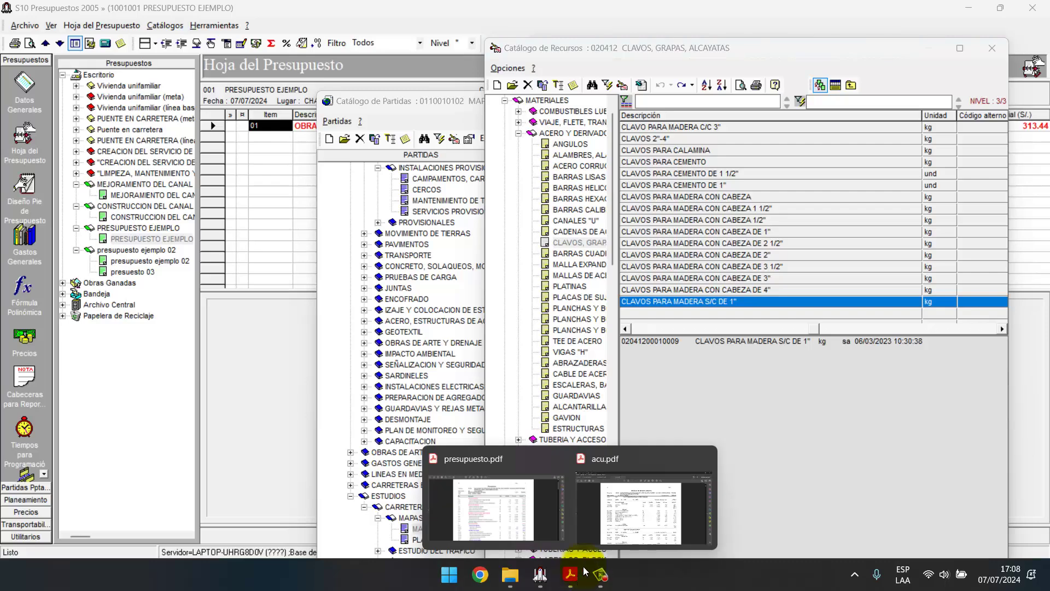
pyautogui.click(609, 515)
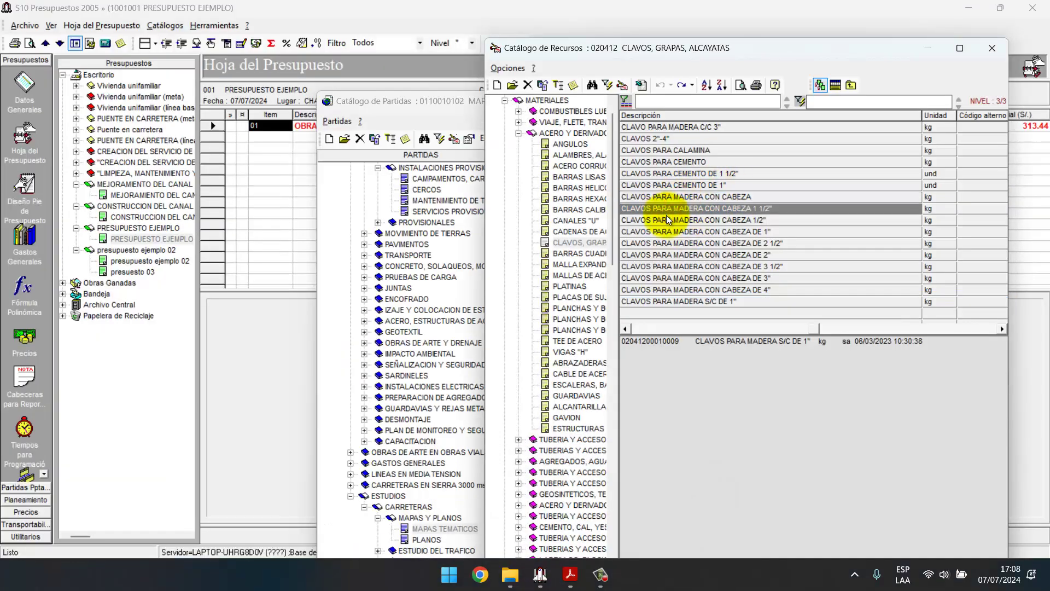
pyautogui.scroll(1, 533, 164)
pyautogui.click(556, 121)
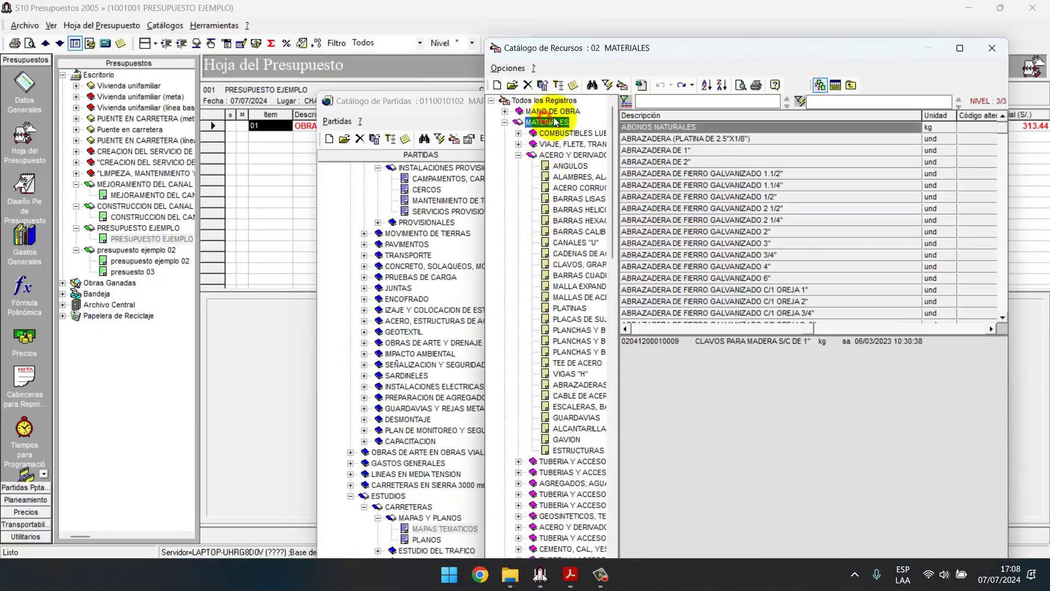
pyautogui.click(705, 194)
pyautogui.write('PERN')
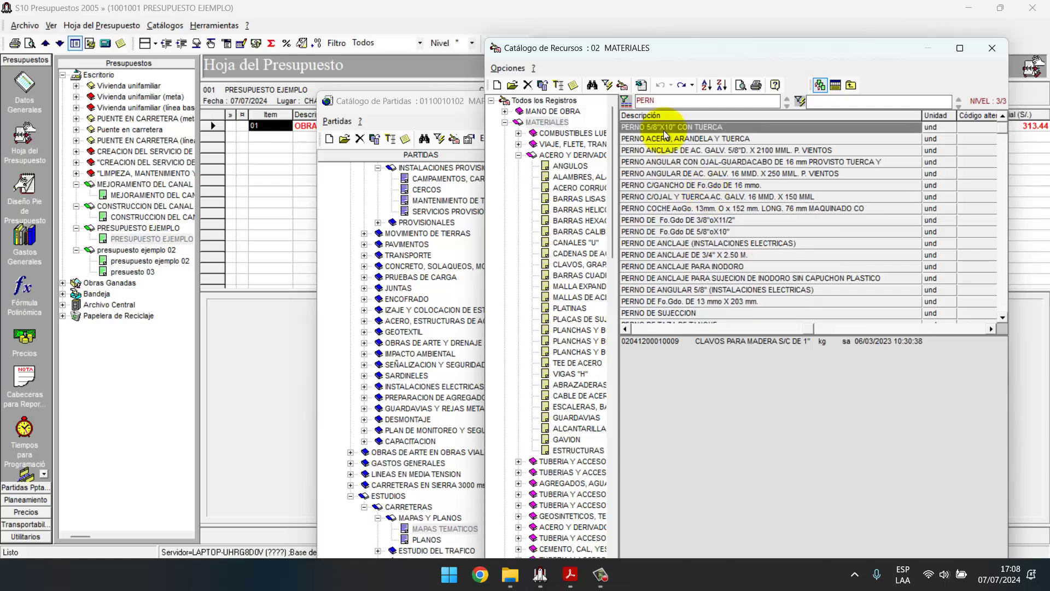
pyautogui.scroll(-8, 680, 199)
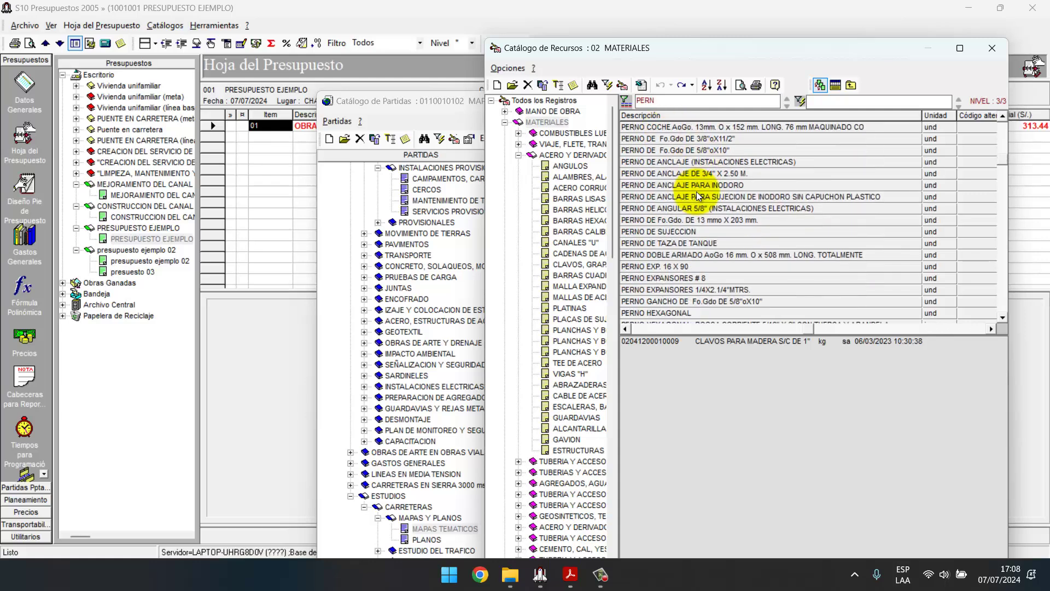
pyautogui.scroll(-7, 697, 201)
pyautogui.click(947, 279)
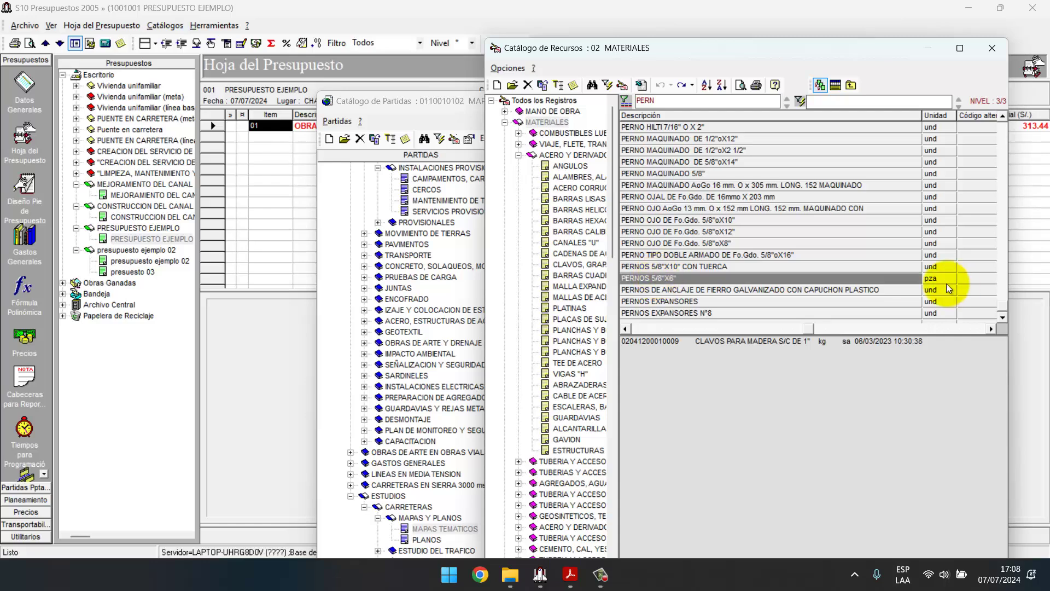
pyautogui.doubleClick(781, 281)
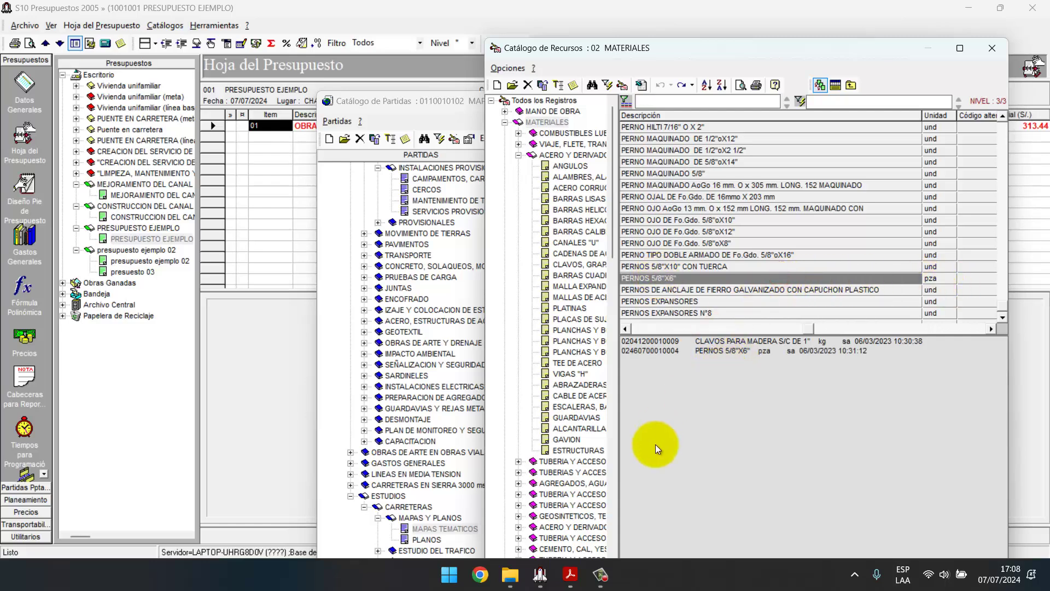
# - Check the next material in acu.pdf, search for GI and select GIGANTOGRAFIA DE 4.80MX3.60X (SEGUN DISEÑO)
pyautogui.moveTo(575, 585)
pyautogui.click(643, 509)
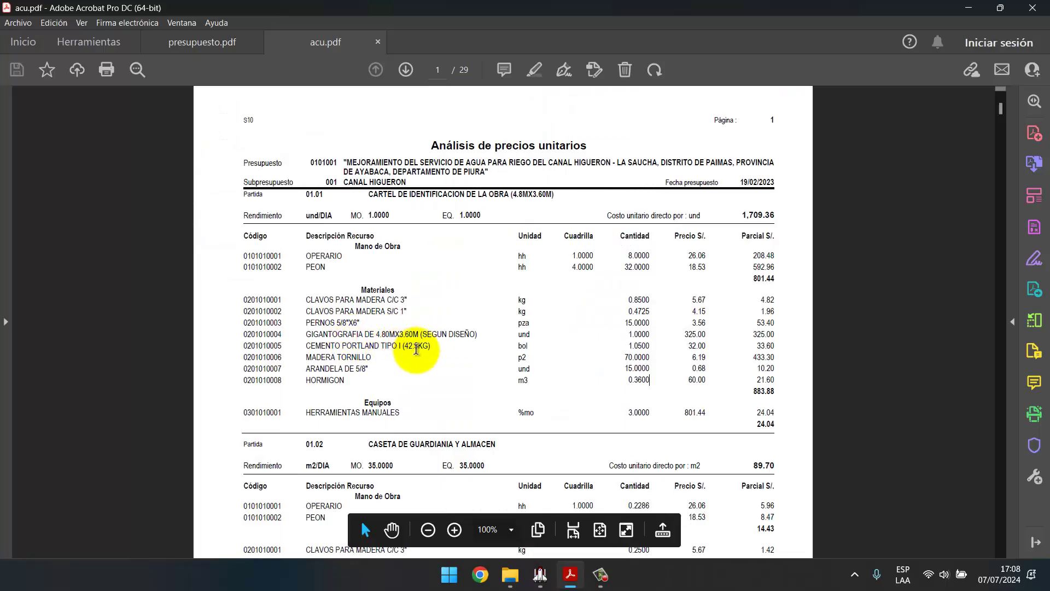
pyautogui.click(571, 575)
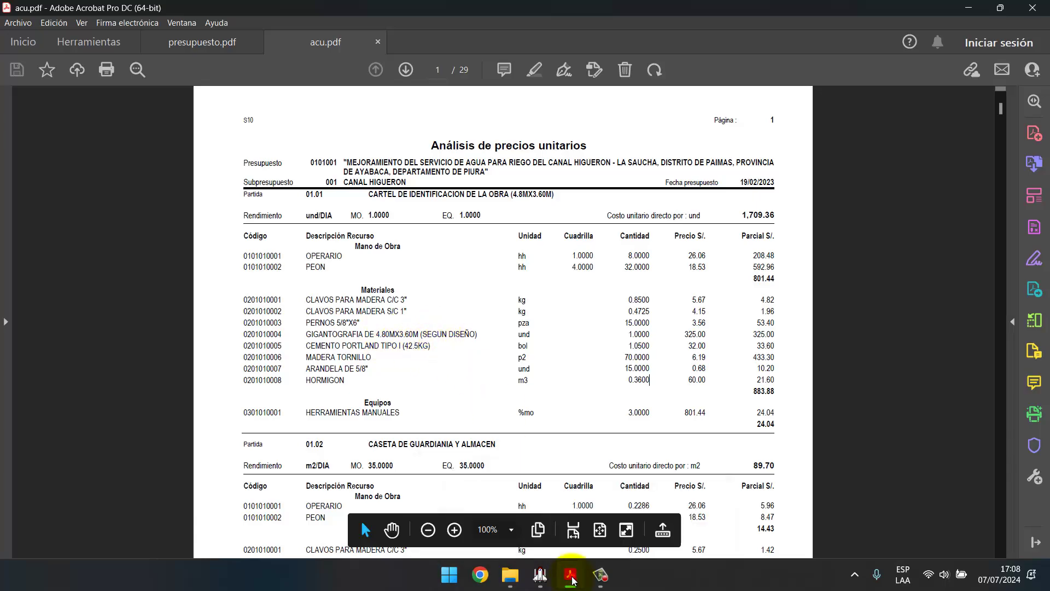
pyautogui.write('GI')
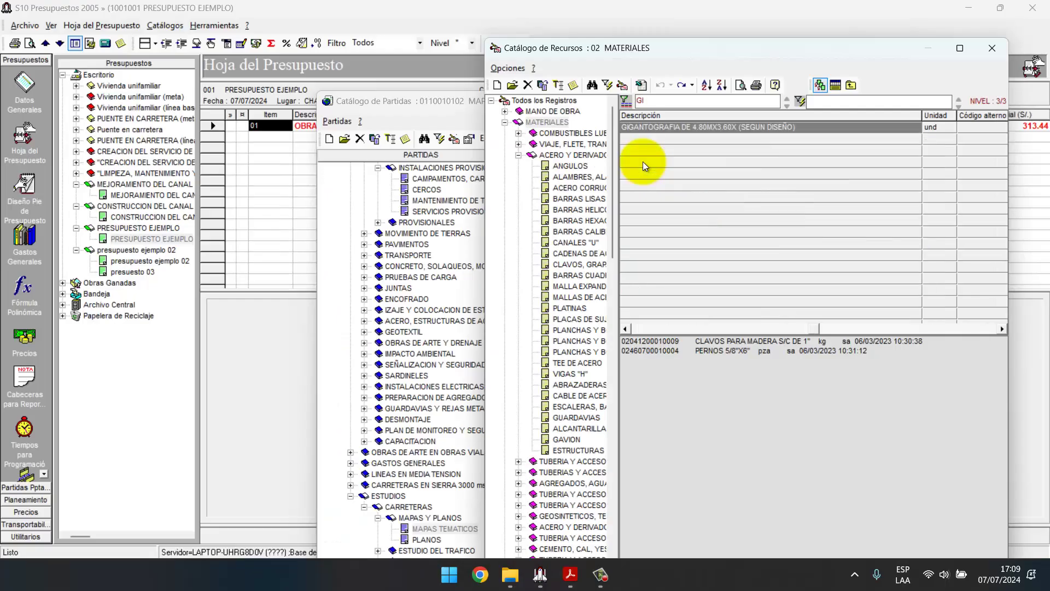
pyautogui.doubleClick(733, 124)
# - Consult acu.pdf for the next material, search for CEMENT and select CEMENTO PORTLAND TIPO I (42.5 kg)
pyautogui.moveTo(571, 574)
pyautogui.click(643, 508)
pyautogui.click(570, 575)
pyautogui.write('CEMENT')
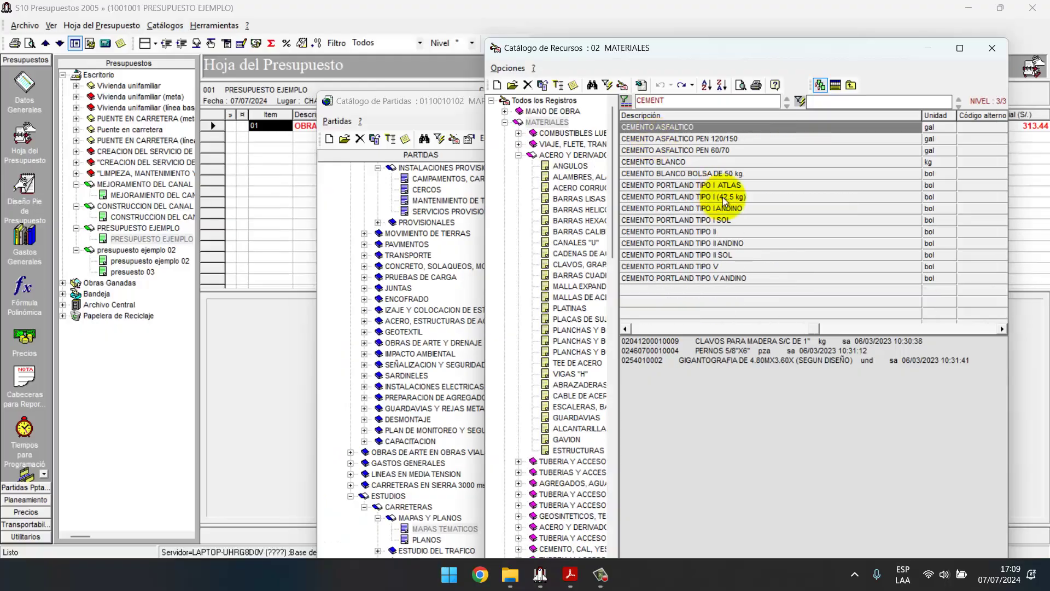
pyautogui.doubleClick(723, 197)
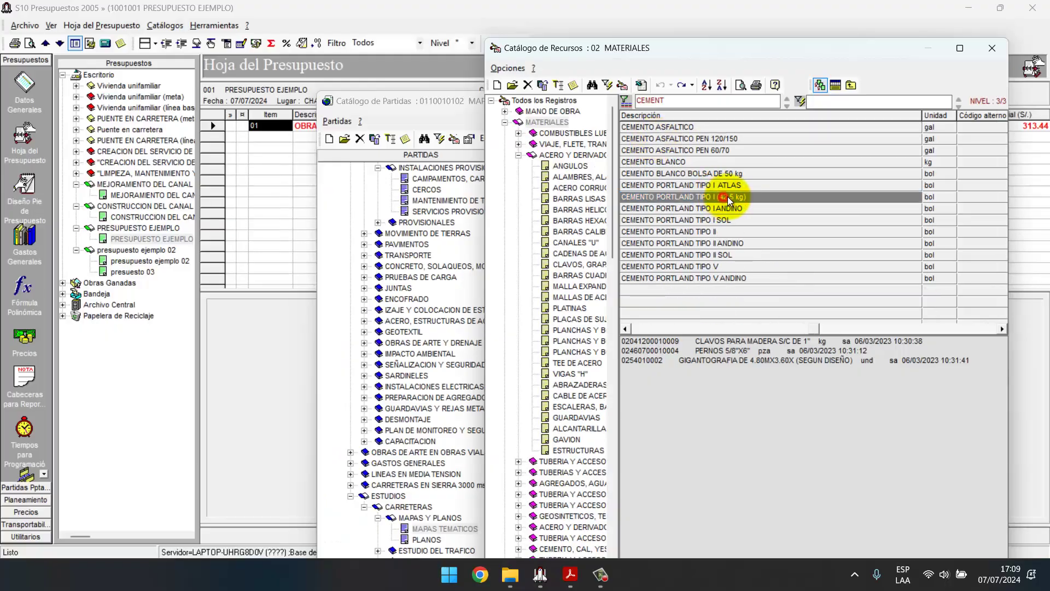
# - Consult acu.pdf for the next material, search for MADERA TO and select MADERA TORNILLO
pyautogui.moveTo(573, 571)
pyautogui.click(643, 509)
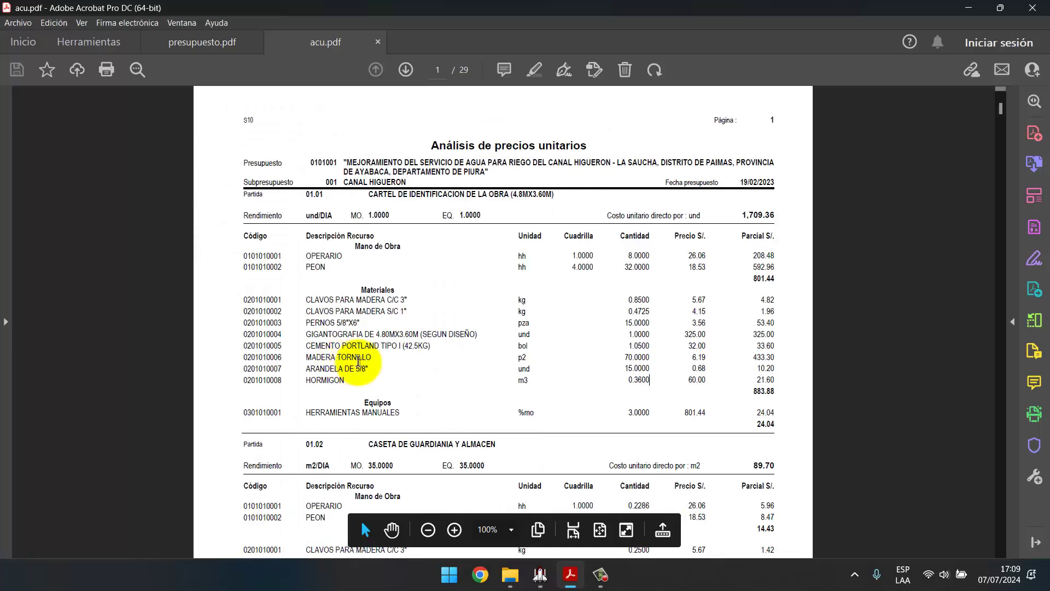
pyautogui.click(571, 574)
pyautogui.click(696, 245)
pyautogui.write('MADERA TO')
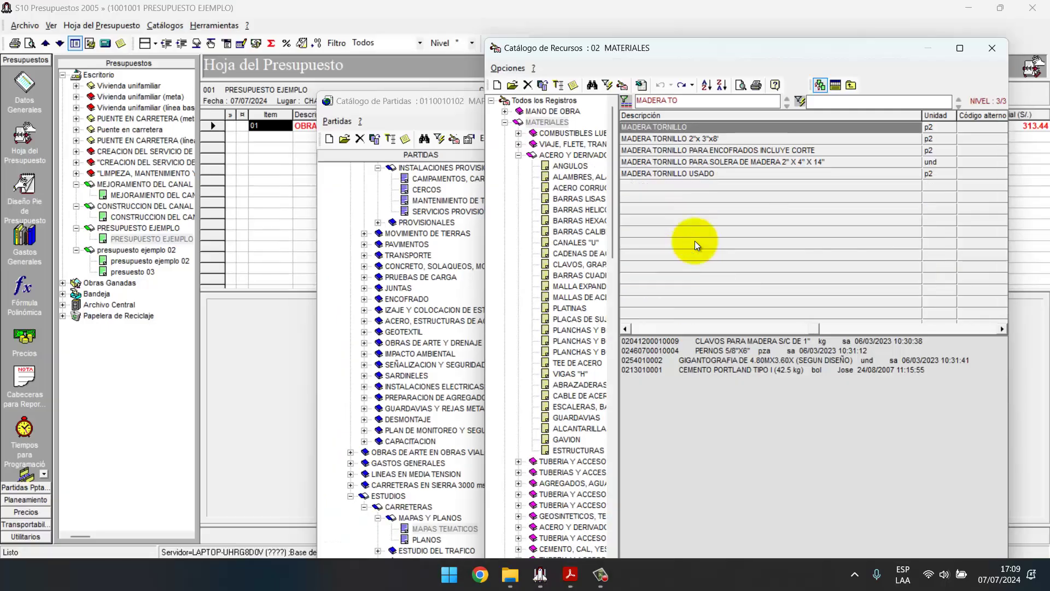
pyautogui.press('Return')
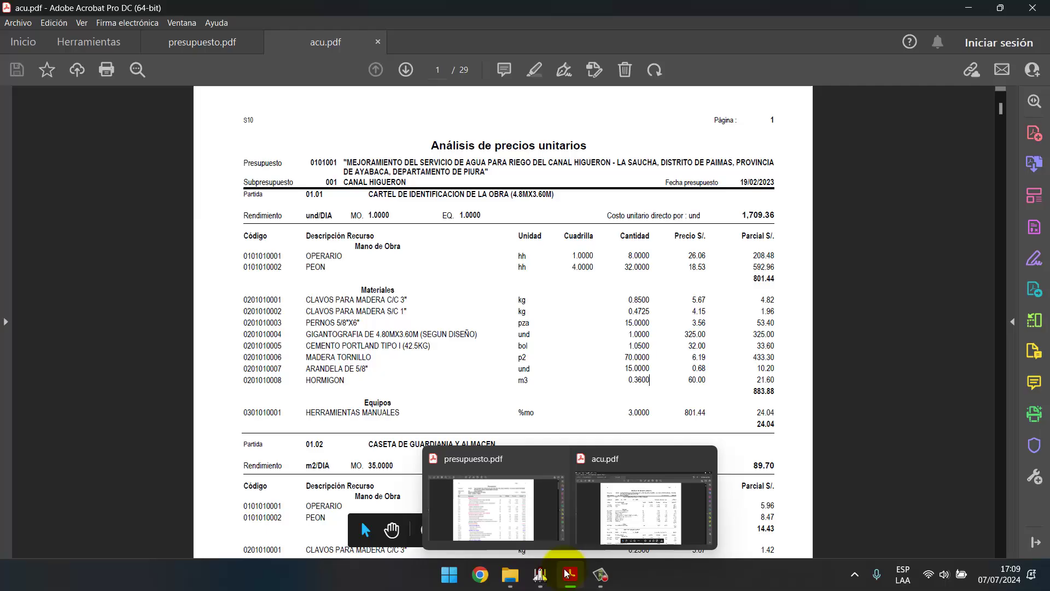
# - Return to the resource catalogue from acu.pdf, search MATERIALES for ARANDELA and select ARANDELA DE 5/8"
pyautogui.click(540, 576)
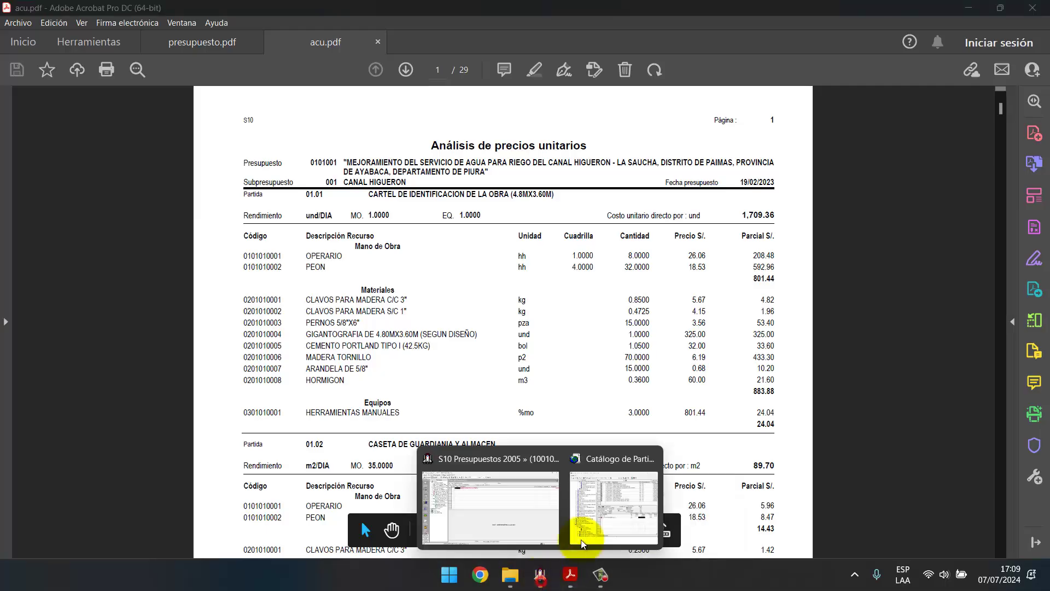
pyautogui.click(583, 543)
pyautogui.write('ARAN')
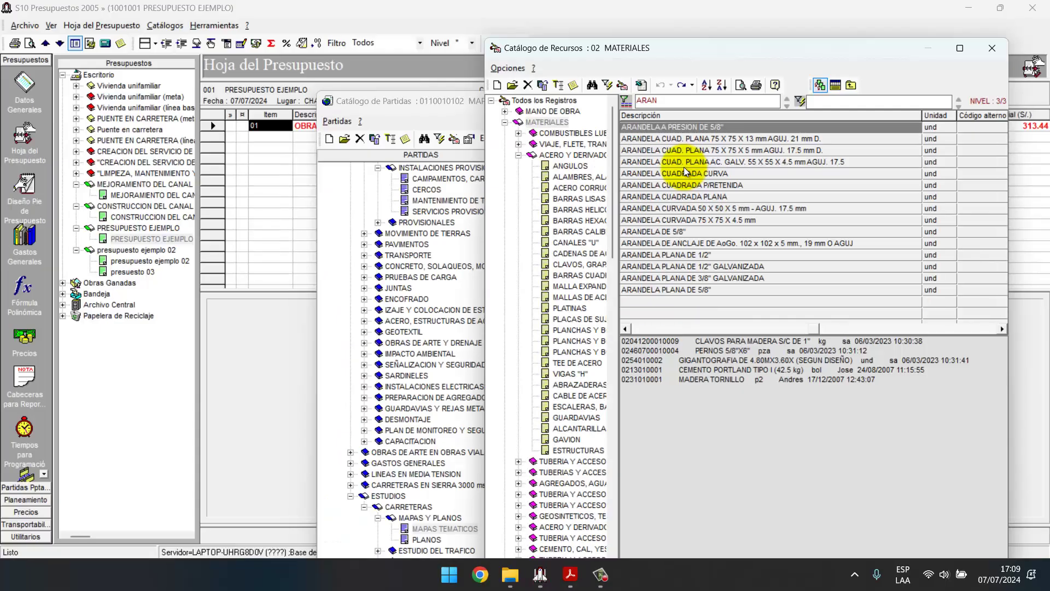
pyautogui.write('DELA')
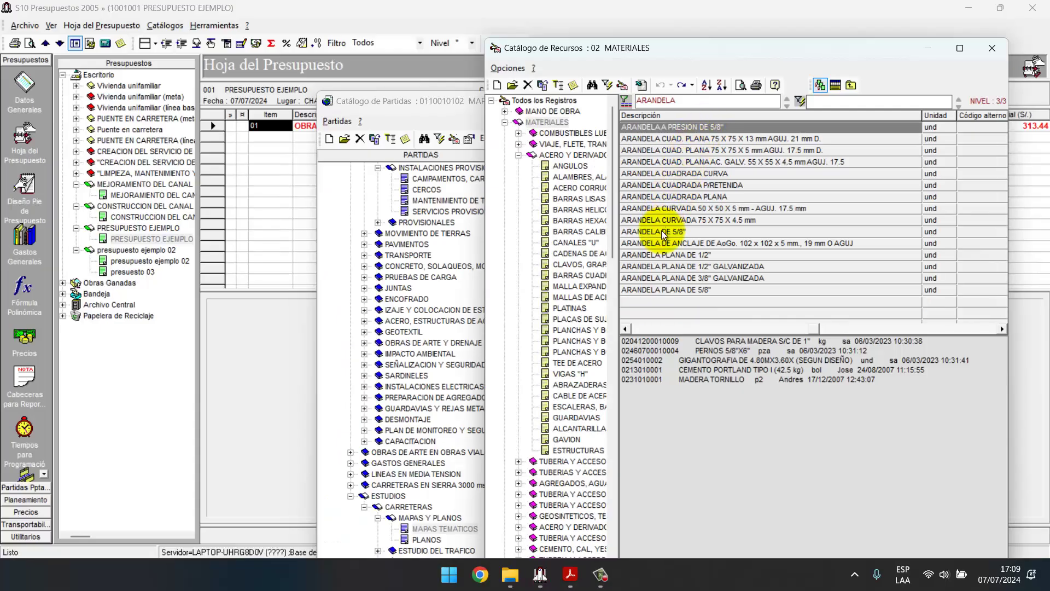
pyautogui.click(661, 231)
# - Check the last material in acu.pdf, search MATERIALES for HORM and select HORMIGON
pyautogui.click(571, 575)
pyautogui.moveTo(638, 522)
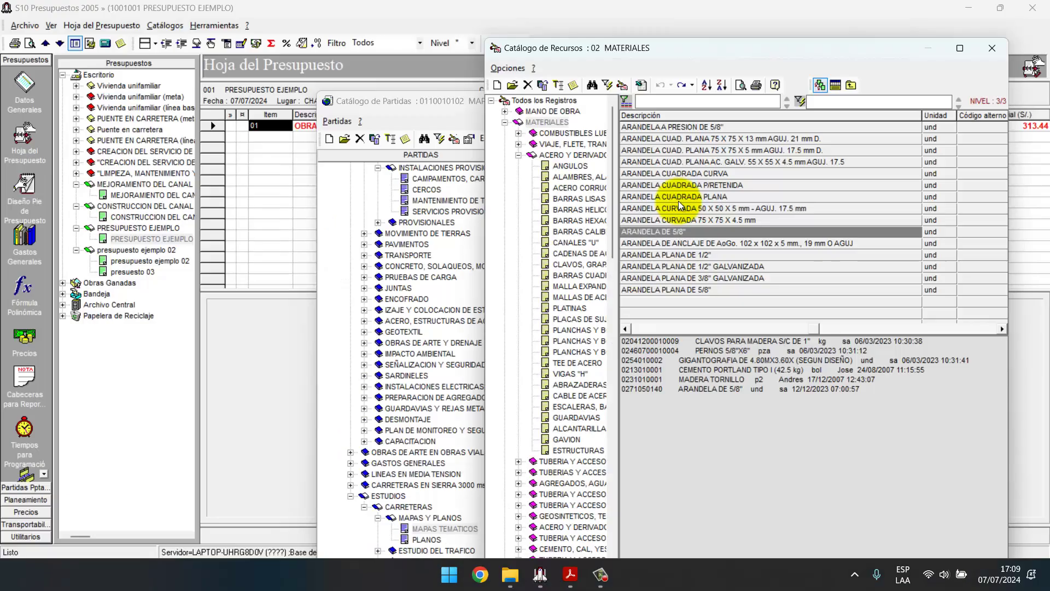
pyautogui.click(661, 183)
pyautogui.write('HO')
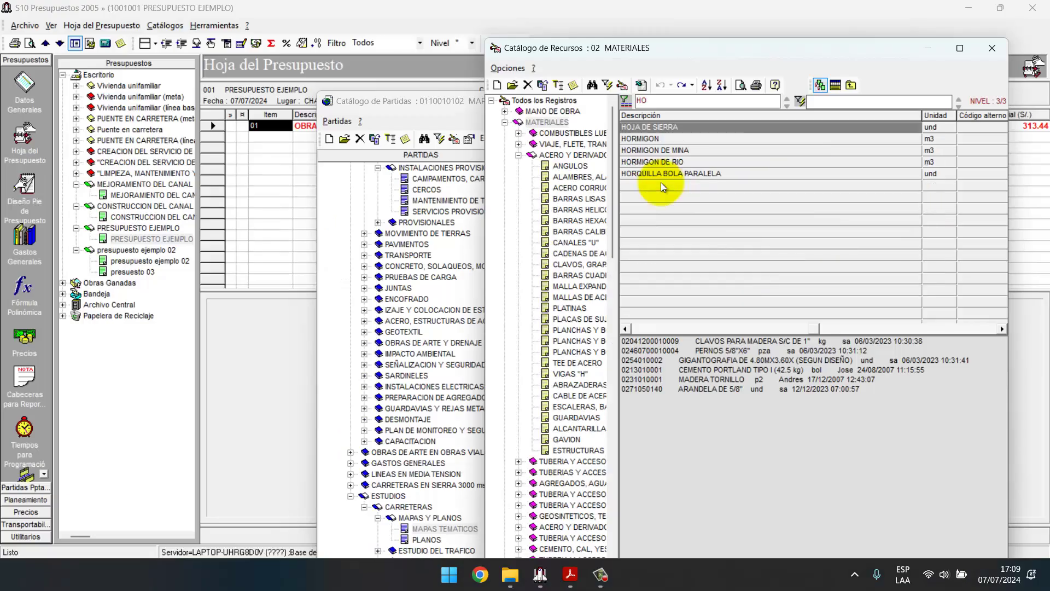
pyautogui.write('RM')
pyautogui.press('Return')
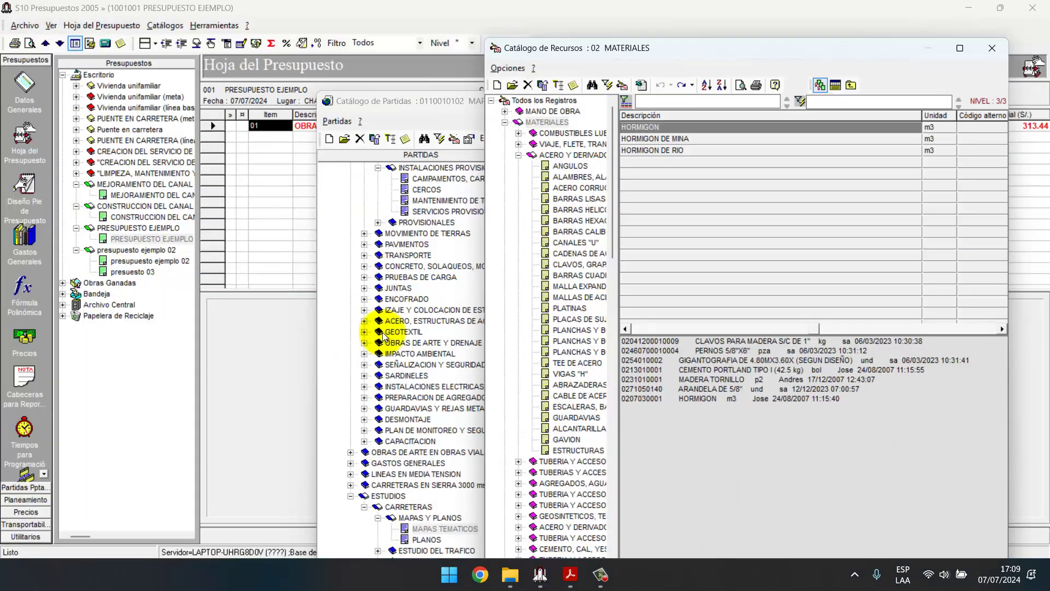
# - Compare the selected materials with the list in acu.pdf and insert them into the price analysis of CARTEL DE IDENTIFICACION DE OBRA
pyautogui.click(571, 575)
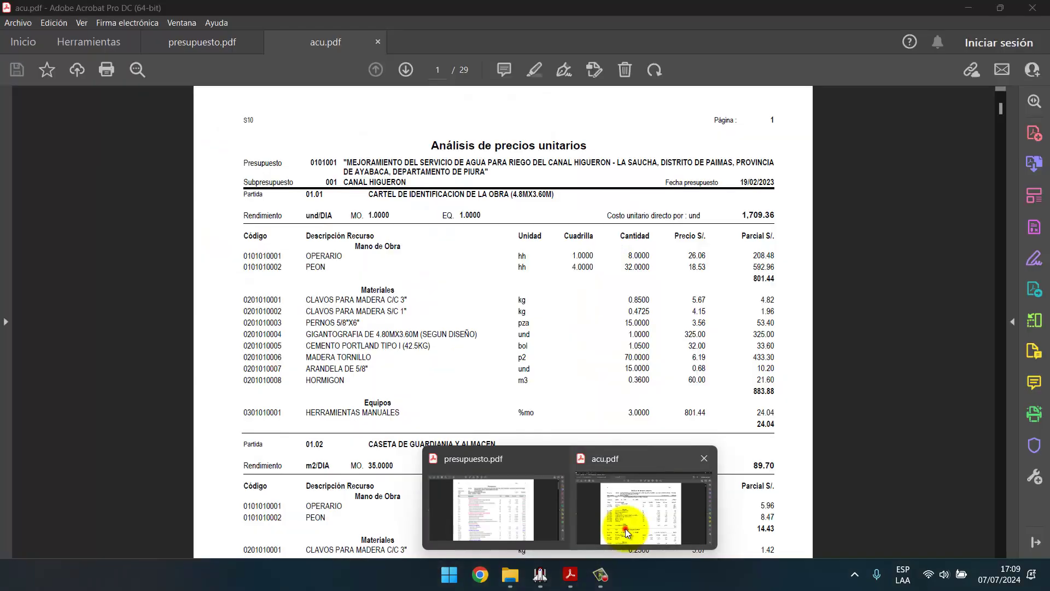
pyautogui.click(625, 529)
pyautogui.click(540, 575)
pyautogui.click(605, 514)
pyautogui.click(836, 86)
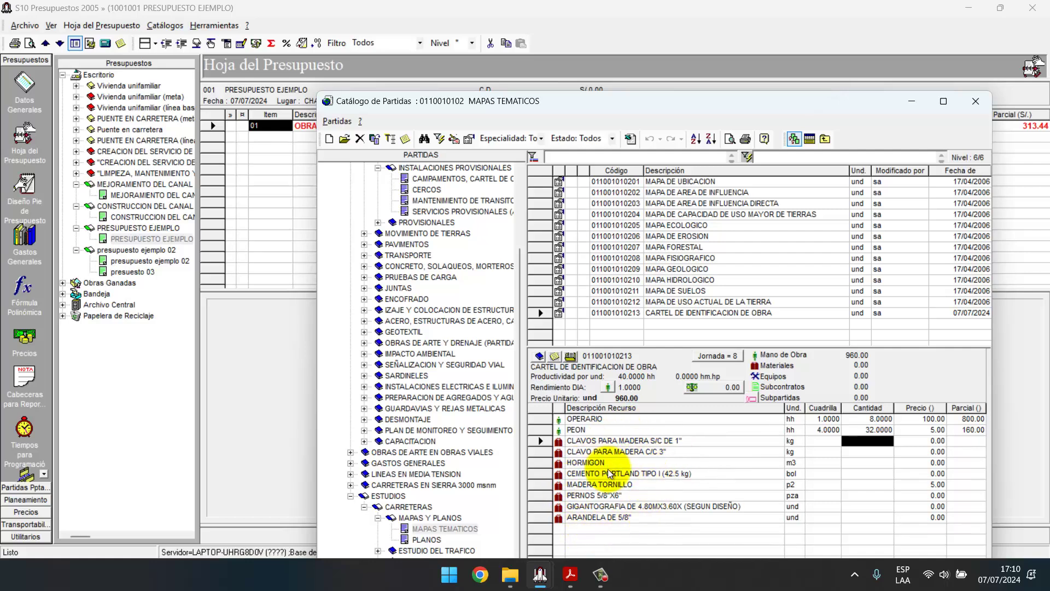
# - Start adding another resource to the item's analysis and check the Equipos entry in acu.pdf
pyautogui.rightClick(629, 539)
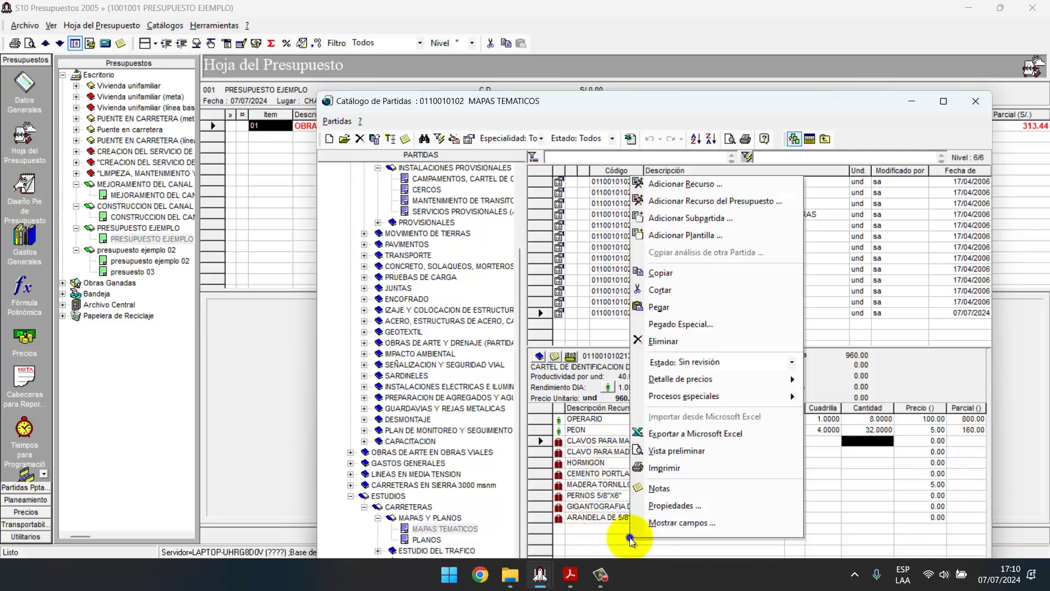
pyautogui.click(706, 184)
pyautogui.click(570, 574)
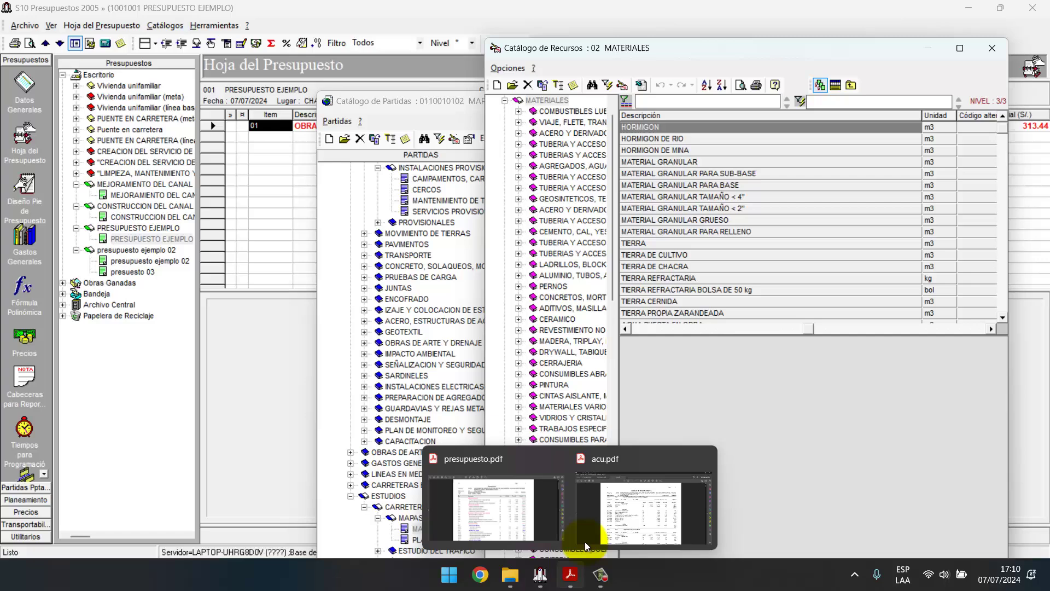
pyautogui.click(609, 520)
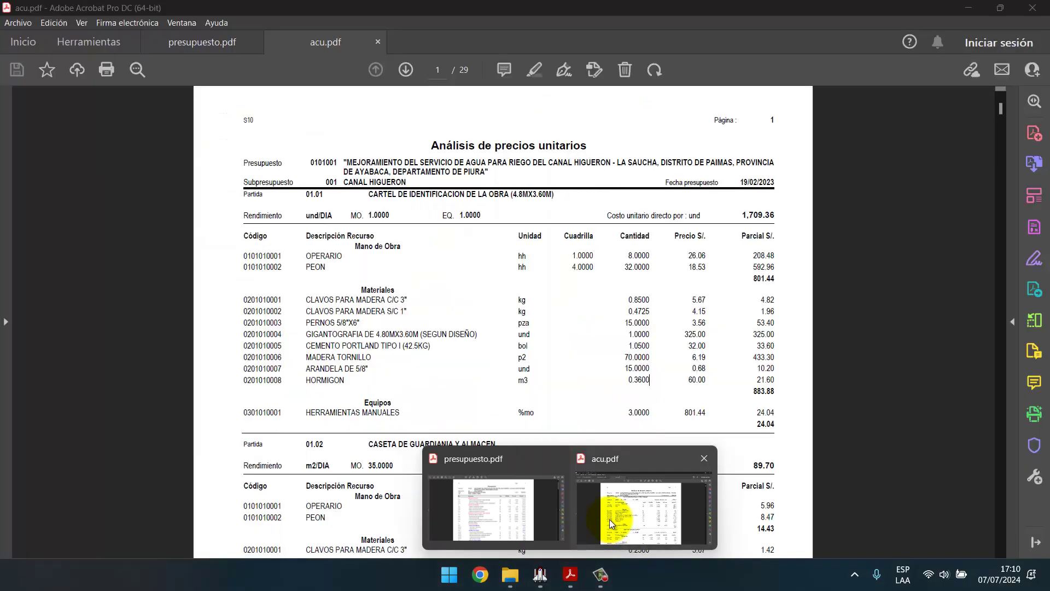
pyautogui.hotkey('alt', 'Tab')
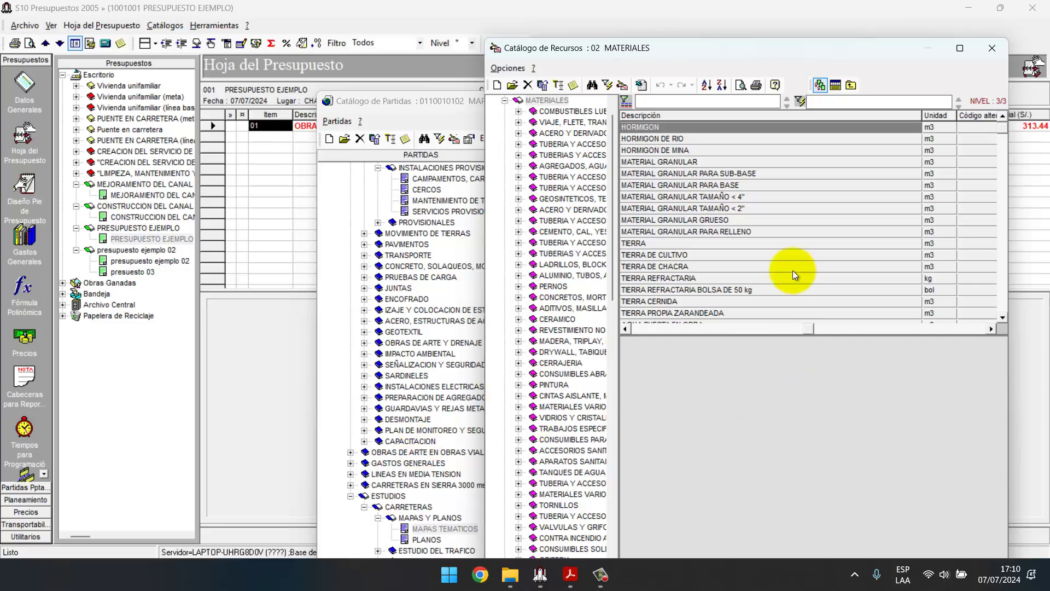
# - Search the EQUIPOS resources for HER and add HERRAMIENTAS MANUALES to the price analysis of CARTEL DE IDENTIFICACION DE OBRA
pyautogui.click(648, 183)
pyautogui.scroll(1, 540, 117)
pyautogui.click(504, 121)
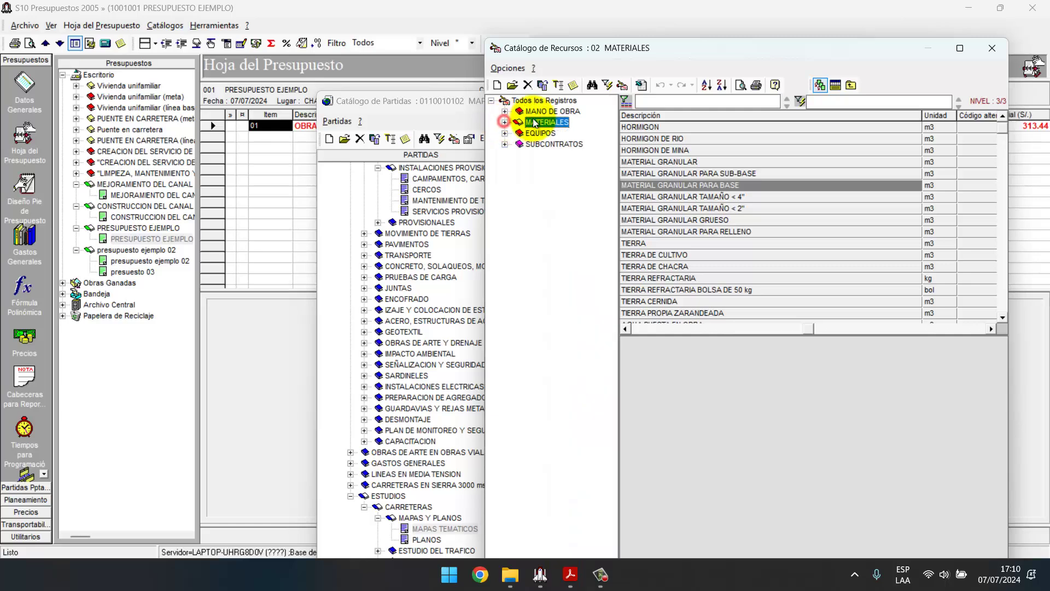
pyautogui.click(538, 132)
pyautogui.click(659, 140)
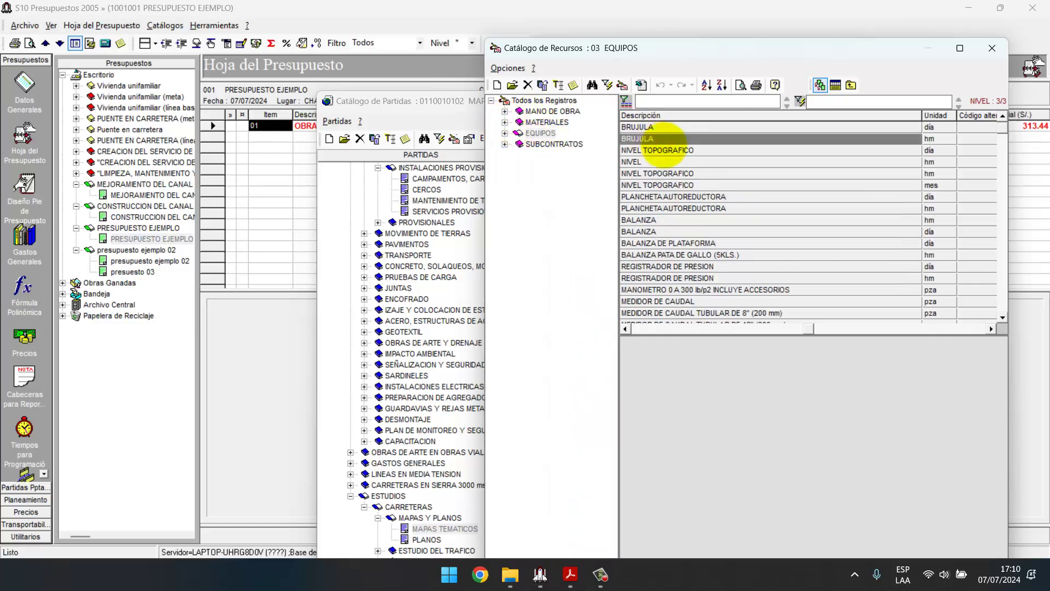
pyautogui.write('HER')
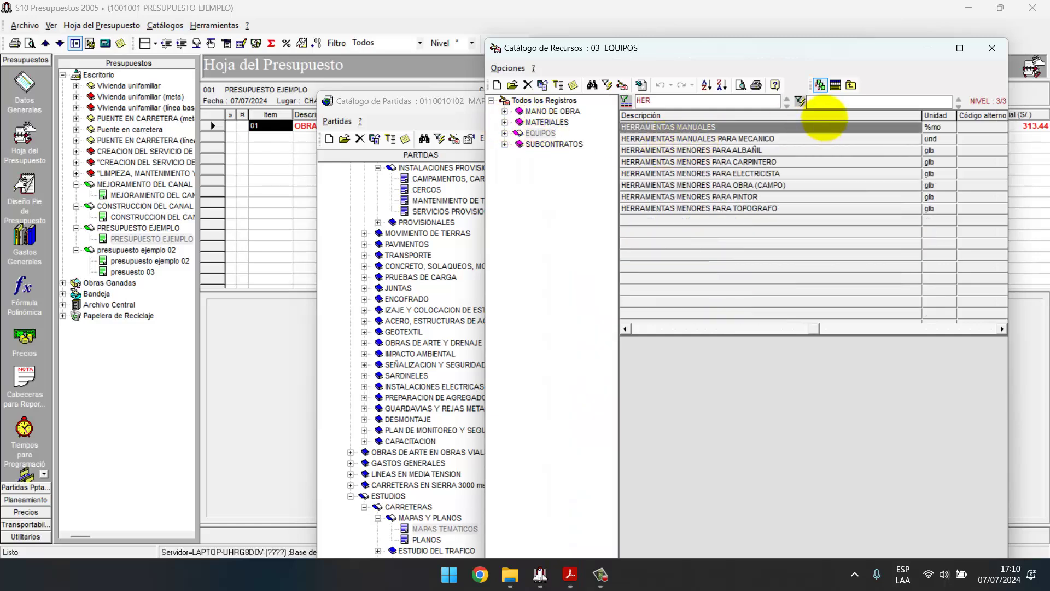
pyautogui.press('Return')
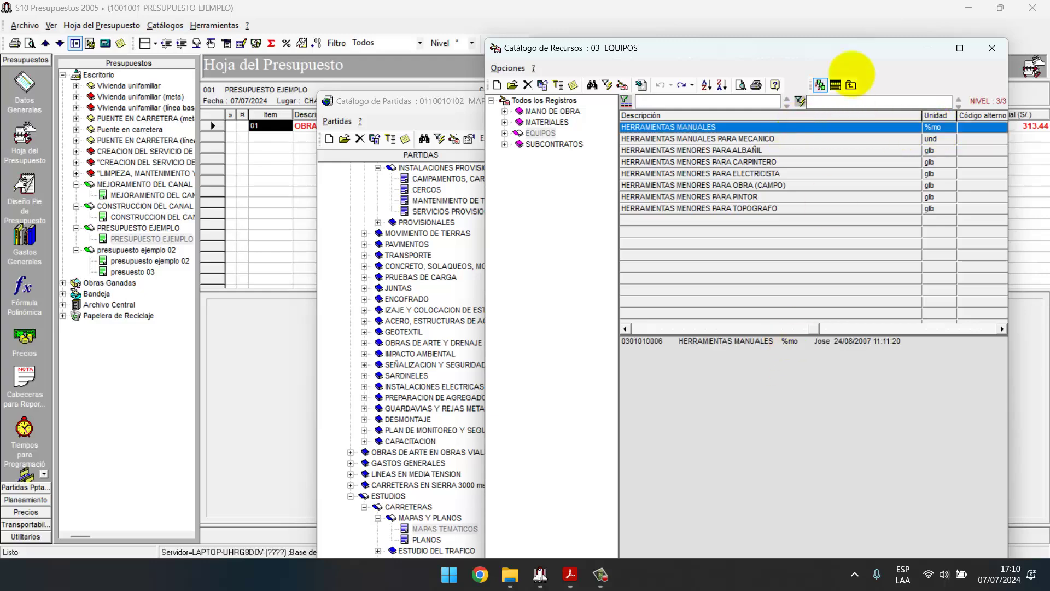
pyautogui.click(851, 84)
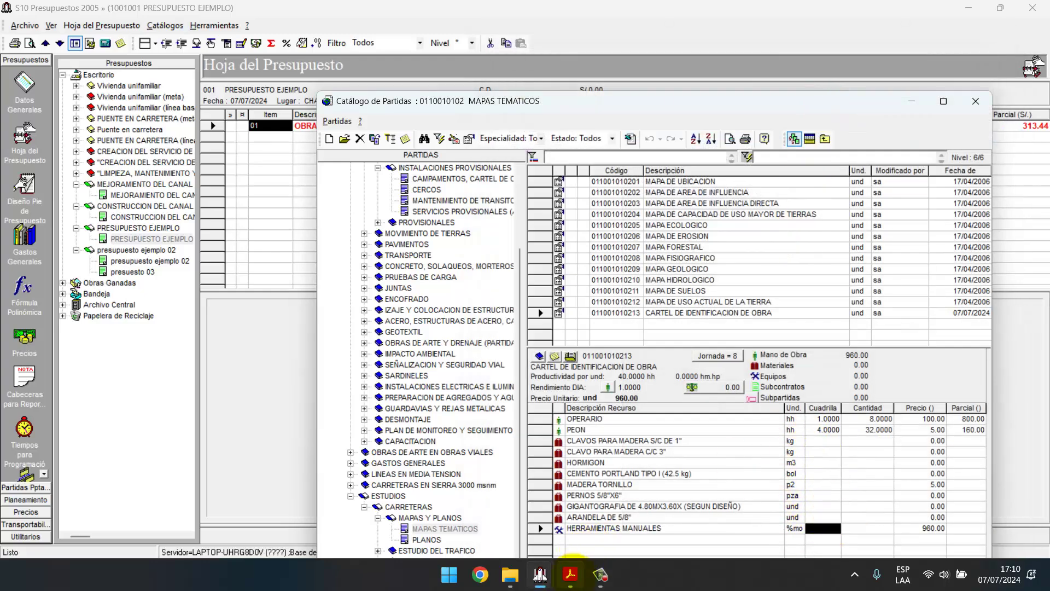
# - Following acu.pdf, set the quantity of CLAVOS PARA MADERA S/C DE 1" to 0.85 and of CLAVO PARA MADERA C/C 3" to 0.4725
pyautogui.moveTo(570, 572)
pyautogui.click(654, 509)
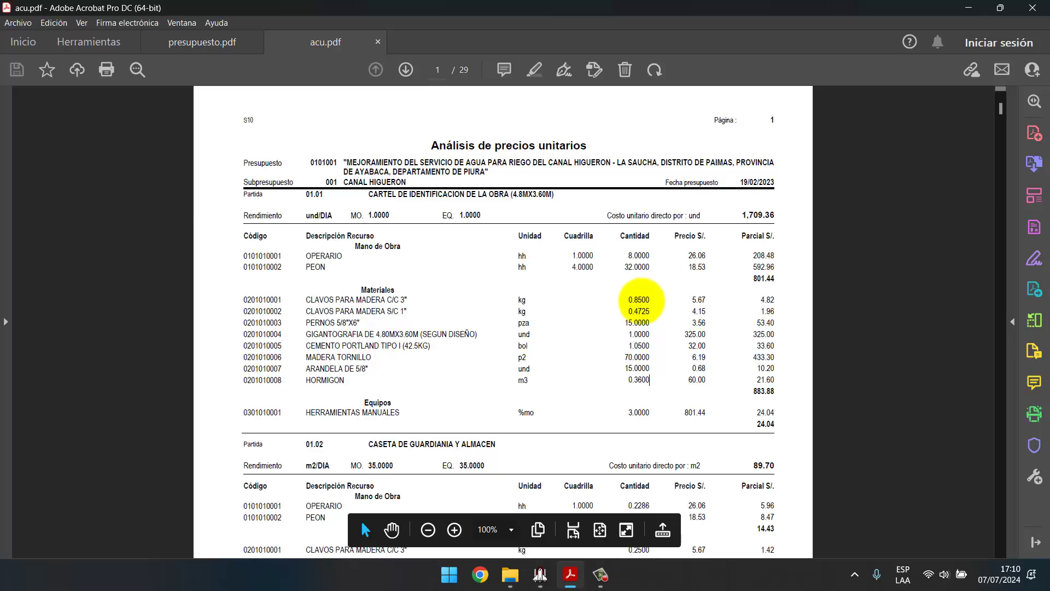
pyautogui.moveTo(541, 573)
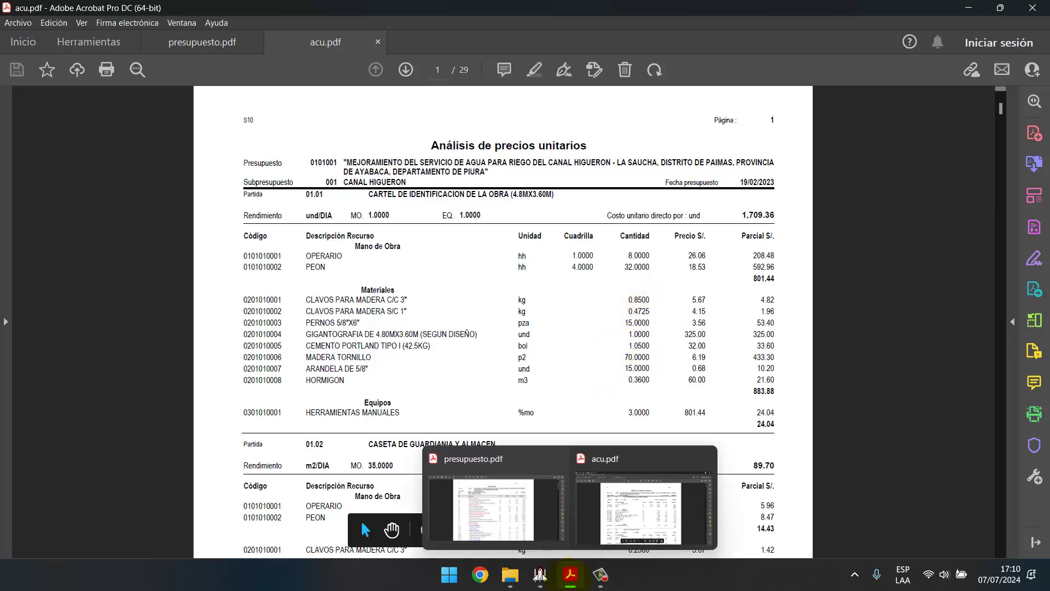
pyautogui.click(583, 537)
pyautogui.click(869, 451)
pyautogui.write('0')
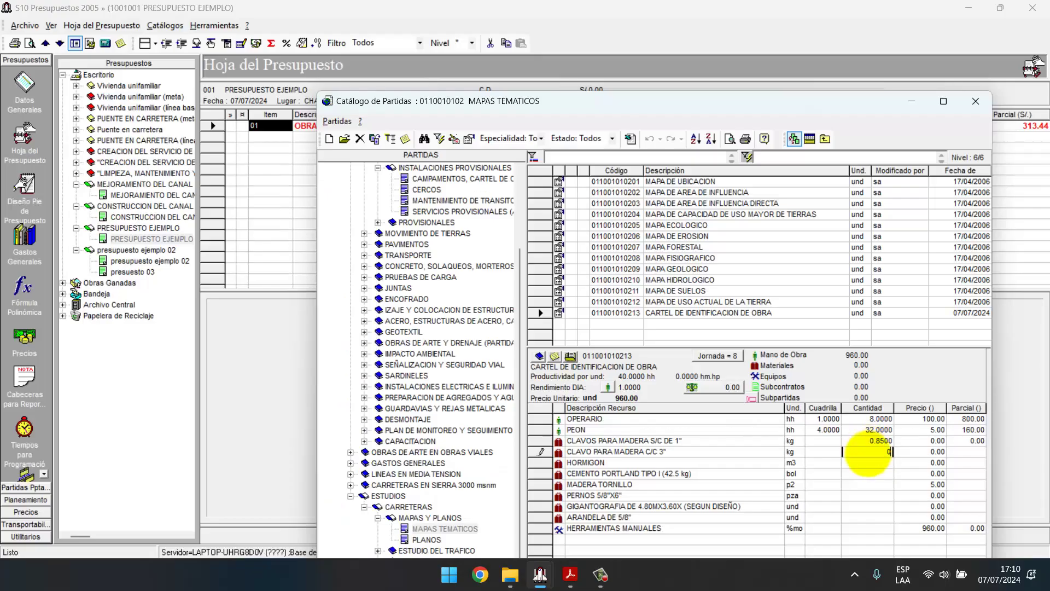
pyautogui.write('.4725')
pyautogui.press('Return')
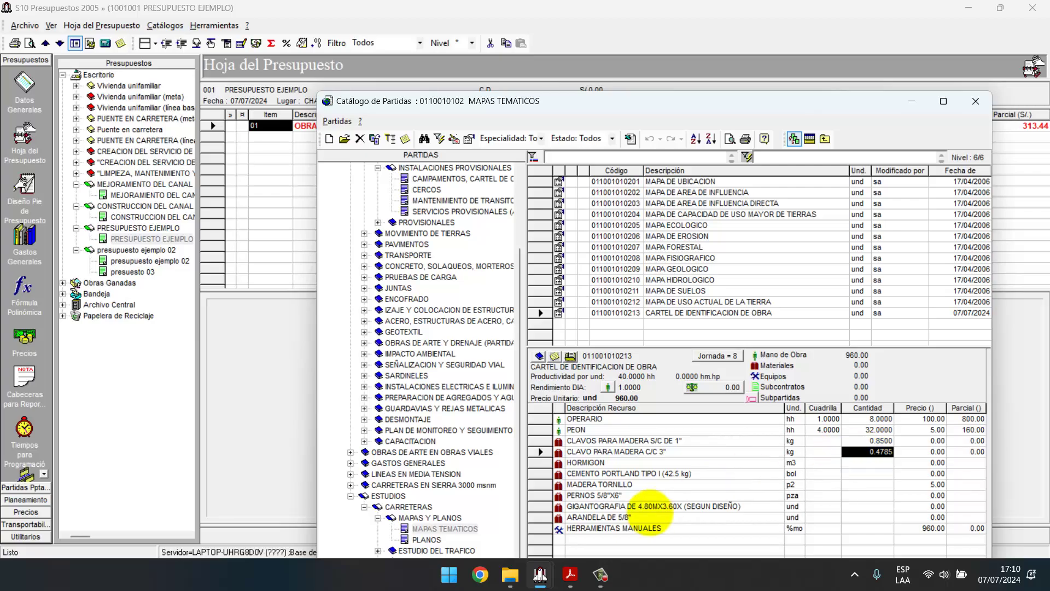
pyautogui.moveTo(571, 573)
pyautogui.click(646, 509)
pyautogui.click(877, 452)
pyautogui.write('0.')
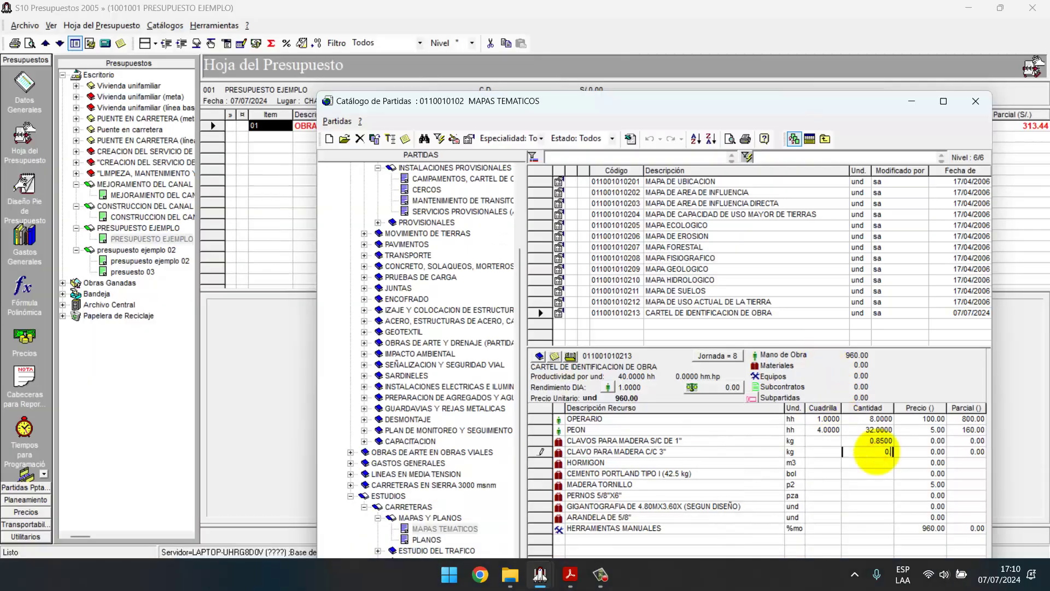
pyautogui.press('Return')
# - Check the HORMIGON quantity in acu.pdf and set it to 0.36 in the item's analysis
pyautogui.moveTo(571, 573)
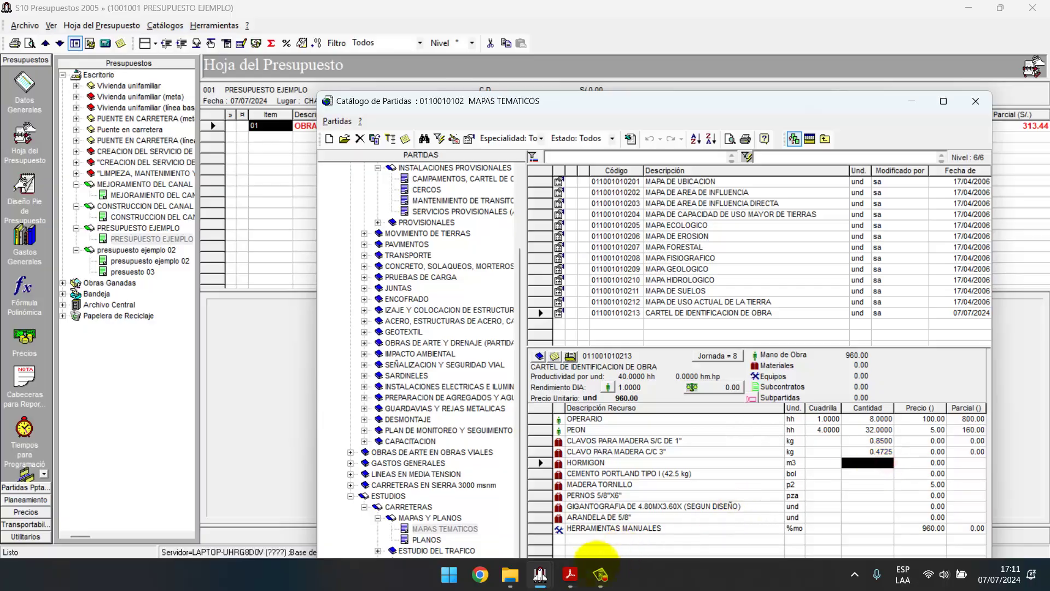
pyautogui.moveTo(624, 522)
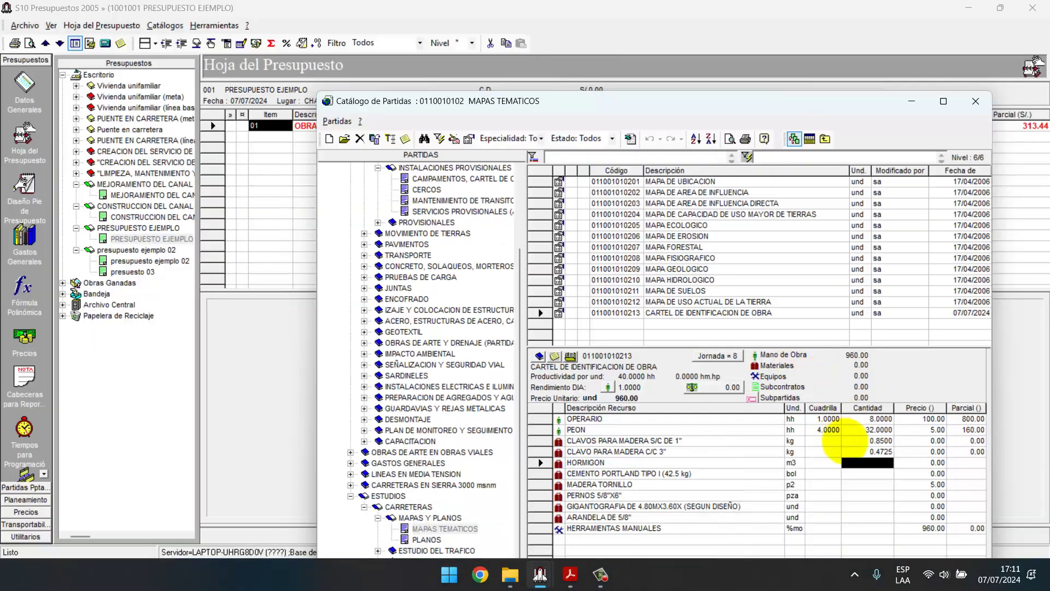
pyautogui.click(859, 472)
pyautogui.click(873, 463)
pyautogui.write('0.36')
pyautogui.press('Return')
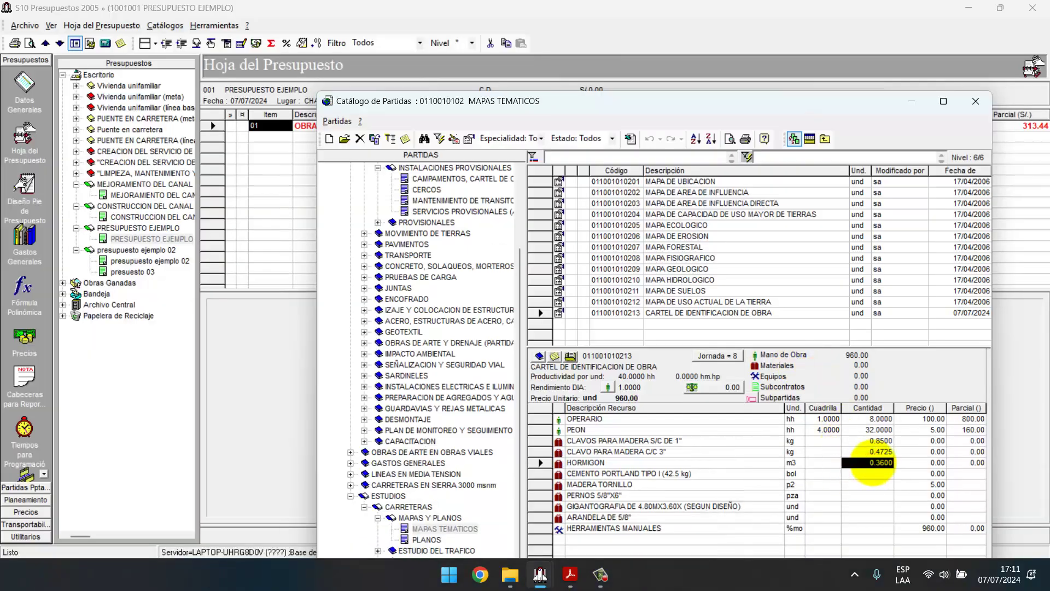
# - Set the quantity of CEMENTO PORTLAND TIPO I to 1.05 and of MADERA TORNILLO to 70, as listed in acu.pdf
pyautogui.click(866, 474)
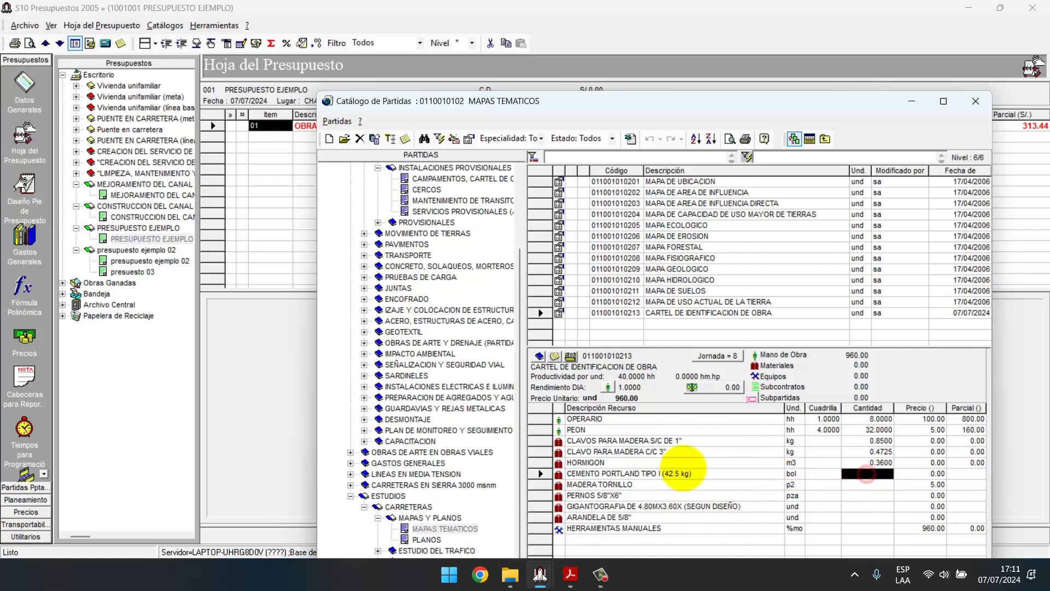
pyautogui.write('1.05')
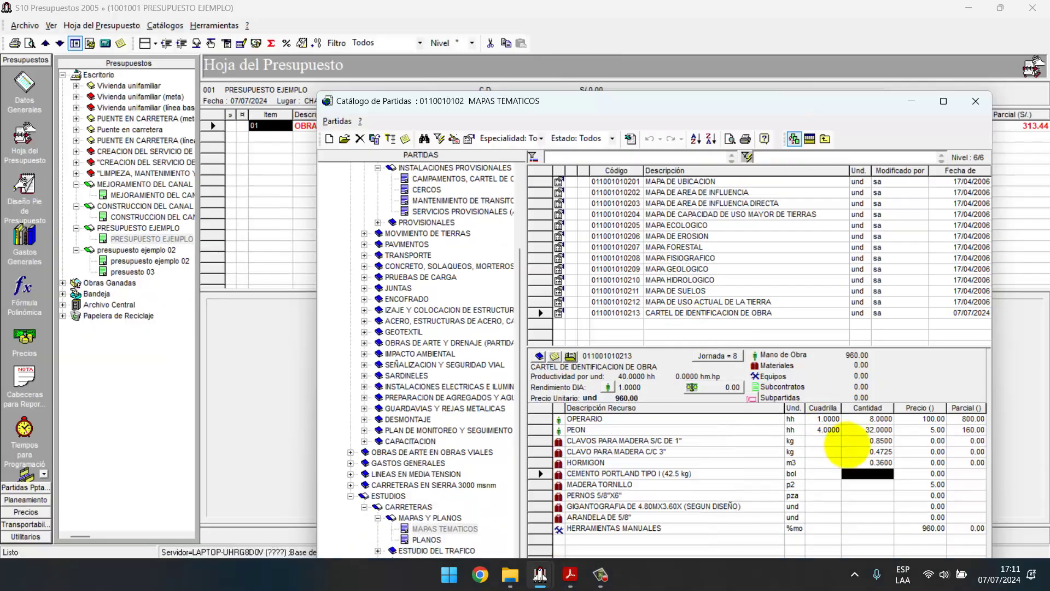
pyautogui.click(878, 484)
pyautogui.moveTo(571, 574)
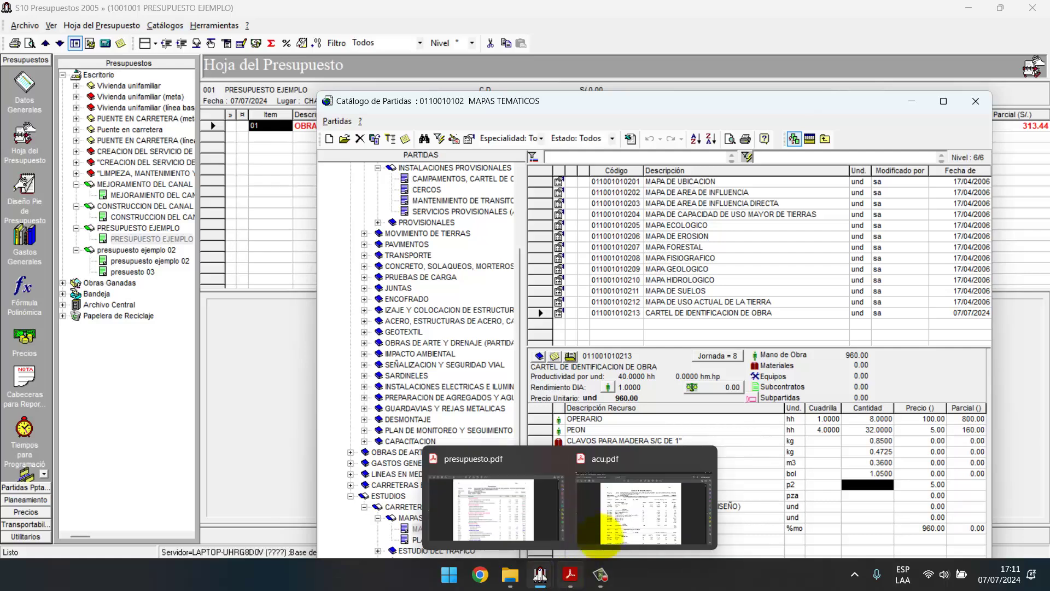
pyautogui.click(622, 516)
pyautogui.write('70')
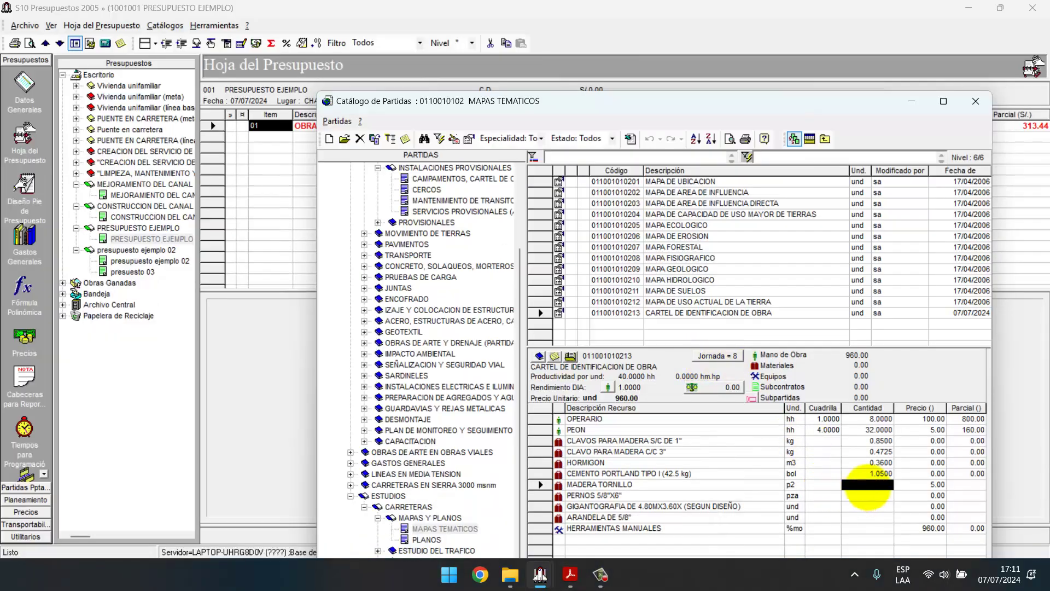
# - Set the quantity of PERNOS 5/8"X6" to 15 and of GIGANTOGRAFIA DE 4.80MX3.60X to 1, following acu.pdf
pyautogui.click(869, 498)
pyautogui.moveTo(571, 574)
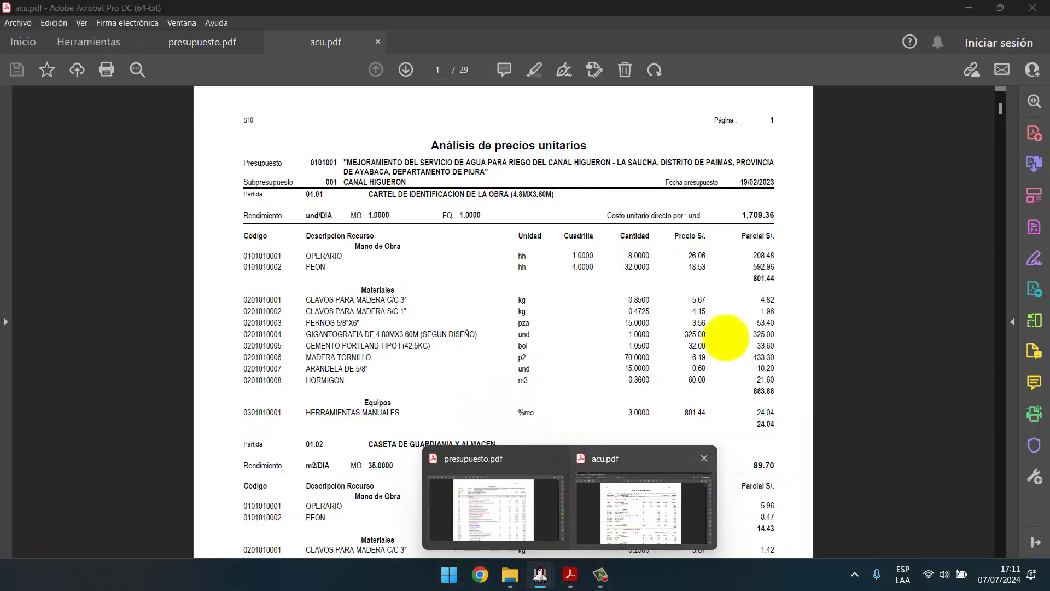
pyautogui.write('15')
pyautogui.click(867, 506)
pyautogui.write('1')
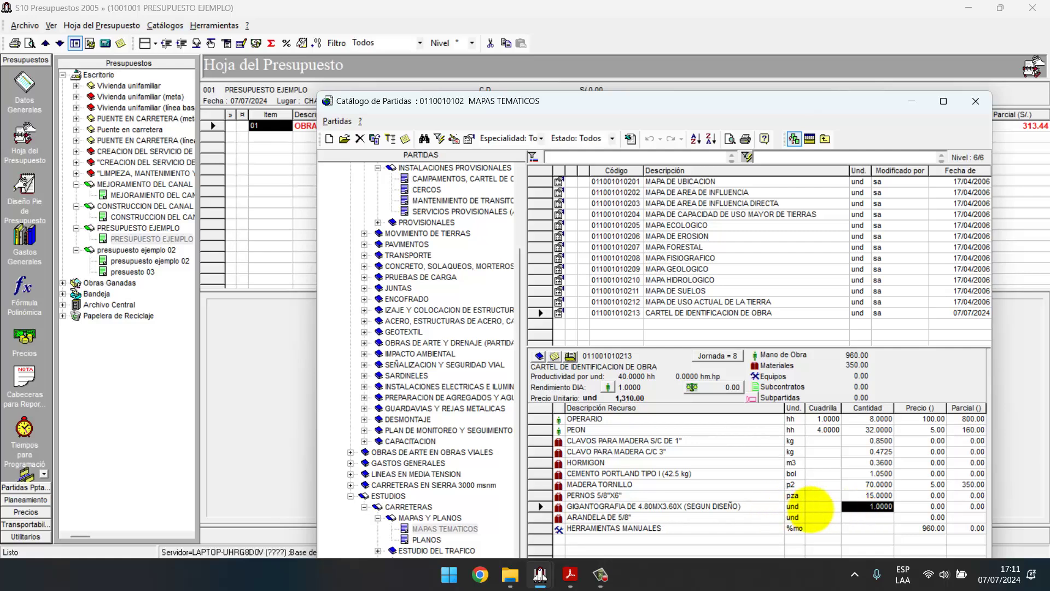
# - Set the quantity of ARANDELA DE 5/8" to 15 and of HERRAMIENTAS MANUALES to 3, and close the item catalogue
pyautogui.click(853, 517)
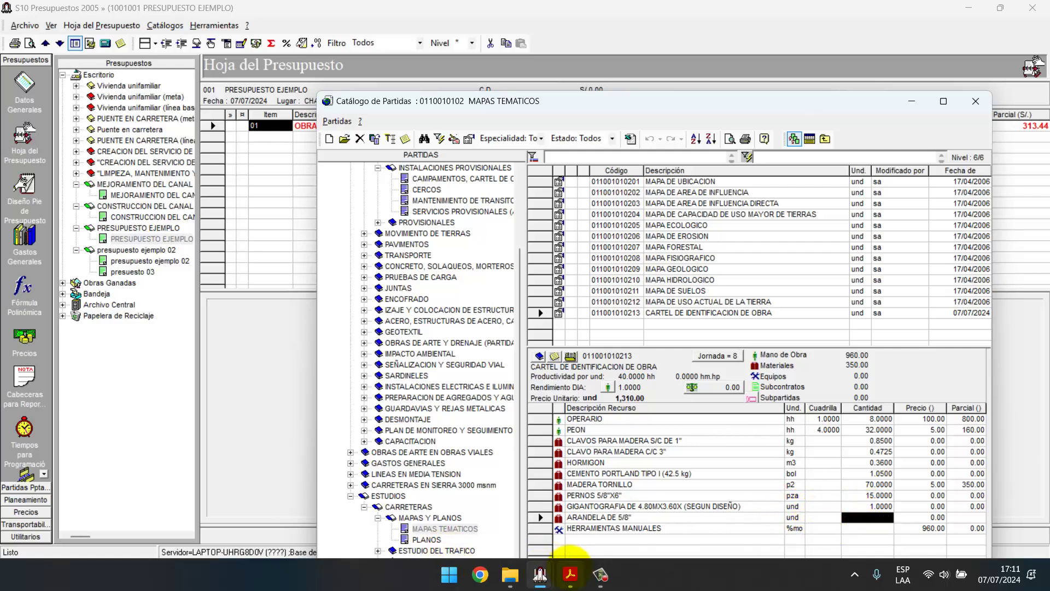
pyautogui.moveTo(571, 574)
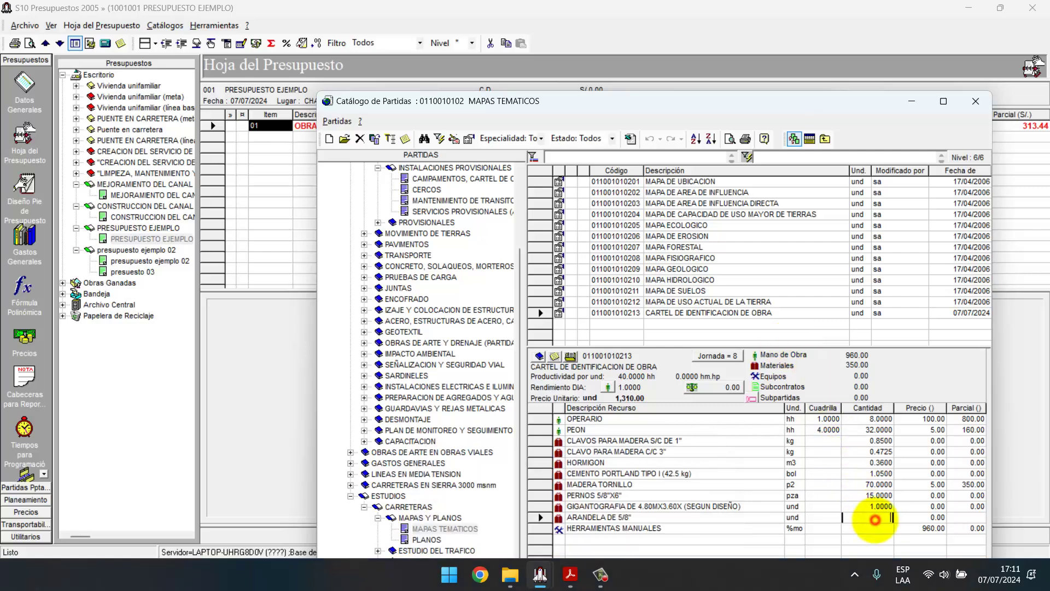
pyautogui.write('15')
pyautogui.press('Return')
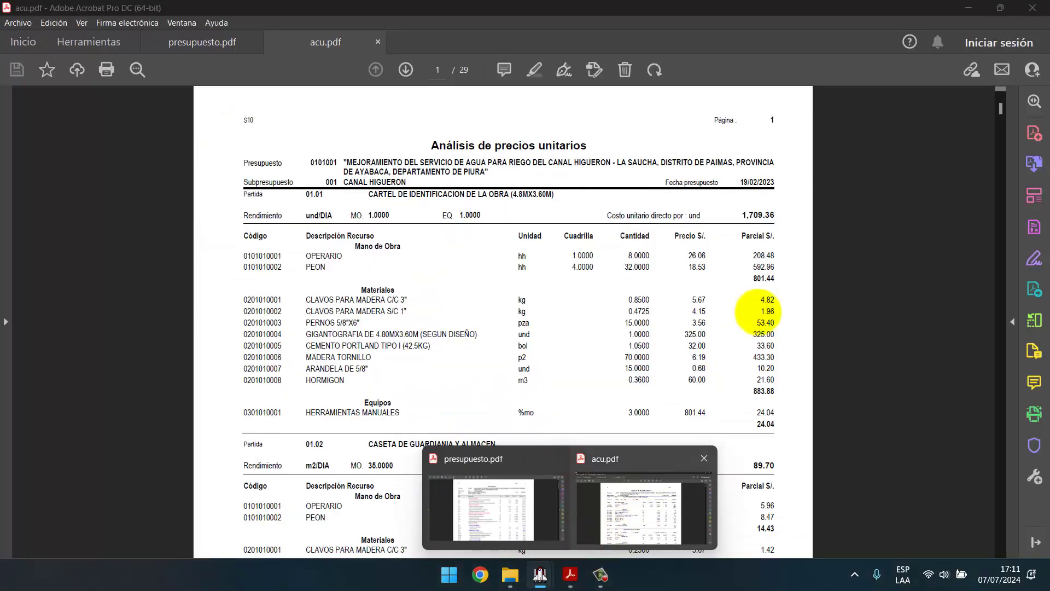
pyautogui.click(869, 528)
pyautogui.write('3')
pyautogui.press('Return')
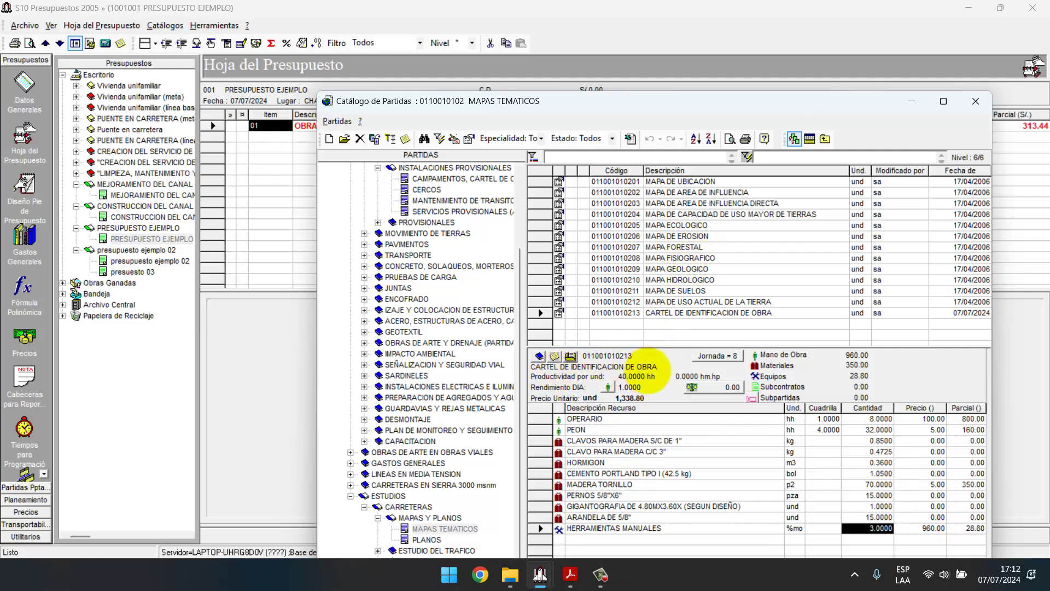
pyautogui.click(976, 100)
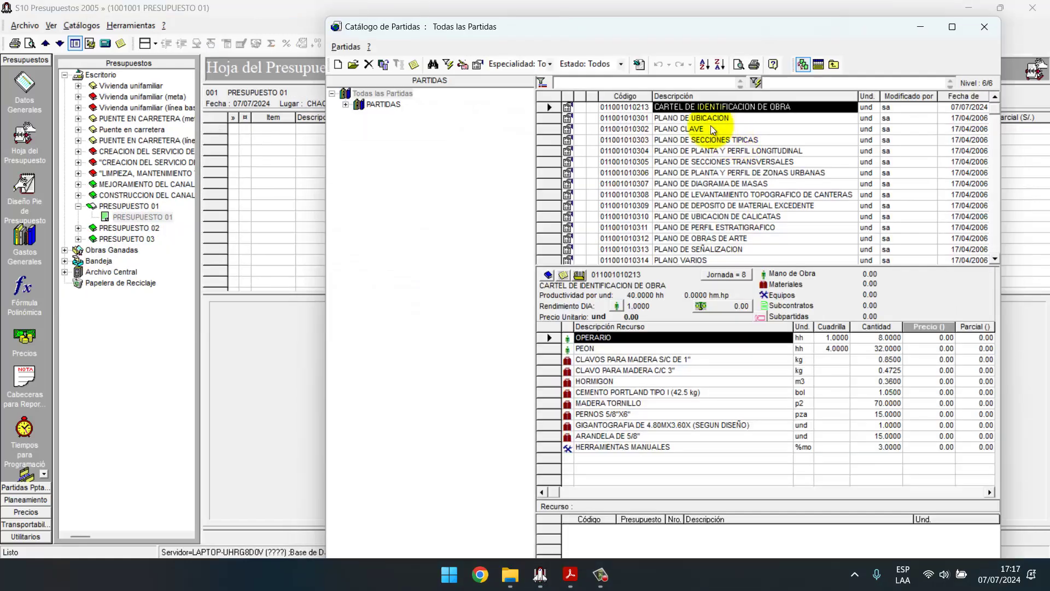
# - Insert CARTEL DE IDENTIFICACION DE OBRA from the item catalogue into the budget sheet of PRESUPUESTO 01
pyautogui.doubleClick(707, 109)
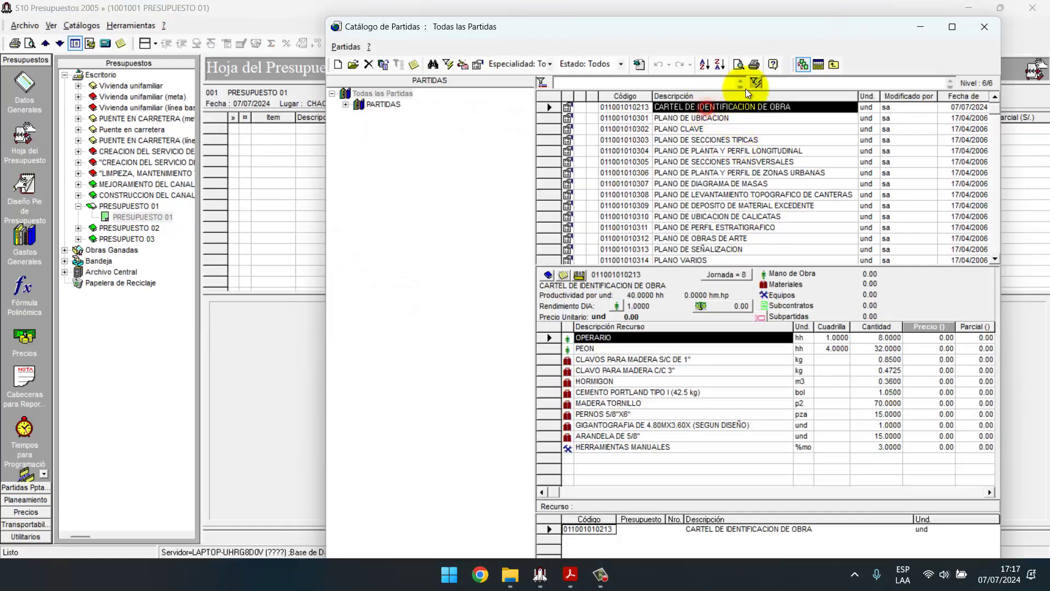
pyautogui.click(817, 66)
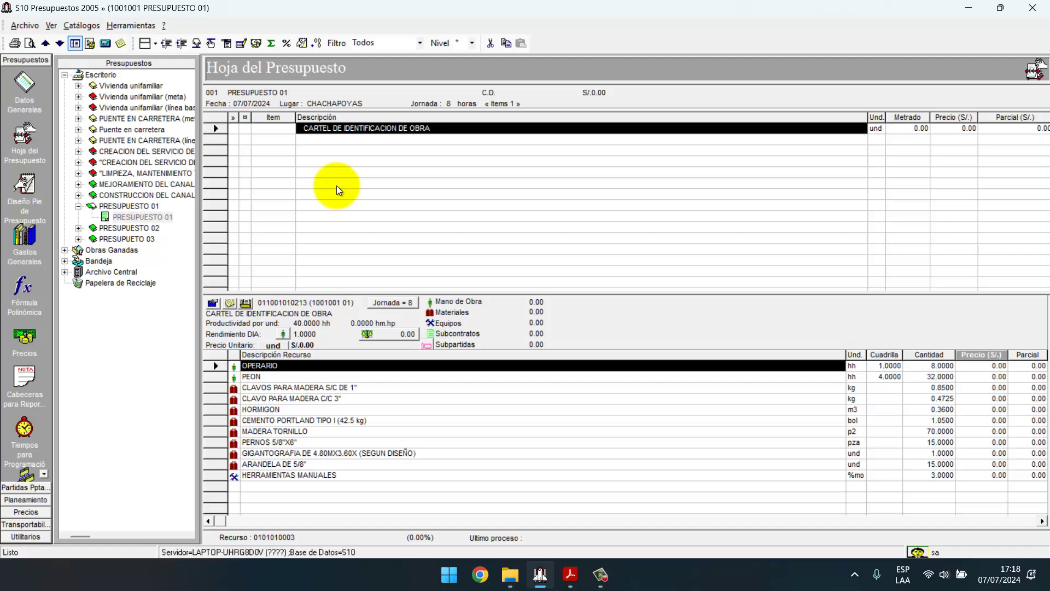
# - Delete the resources from CLAVO PARA MADERA C/C 3" through PERNOS 5/8"X6" from the item's analysis in PRESUPUESTO 01
pyautogui.click(268, 399)
pyautogui.click(255, 430)
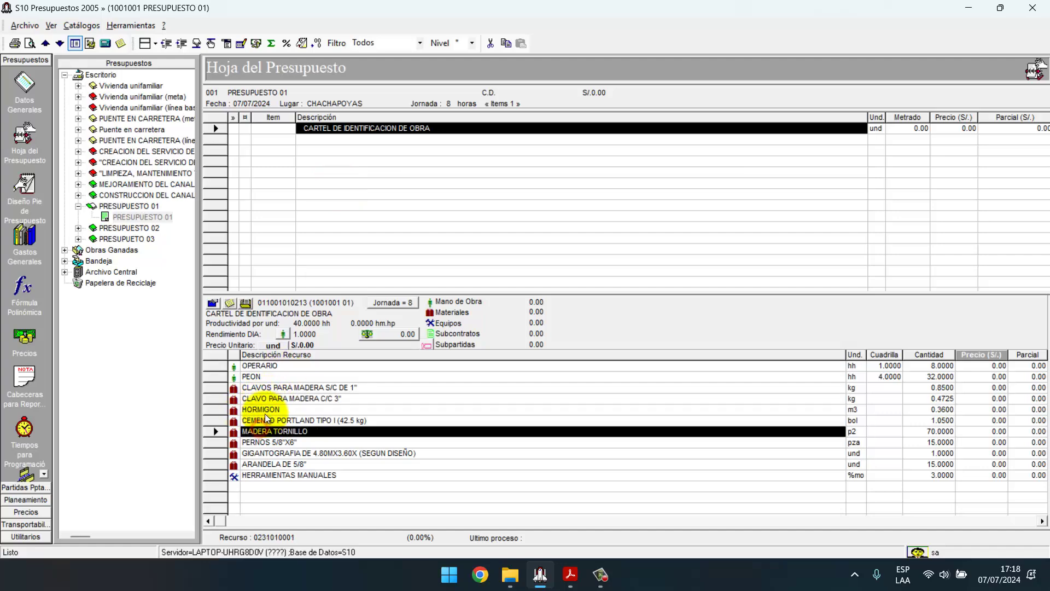
pyautogui.click(268, 408)
pyautogui.moveTo(220, 399); pyautogui.dragTo(223, 438)
pyautogui.rightClick(220, 418)
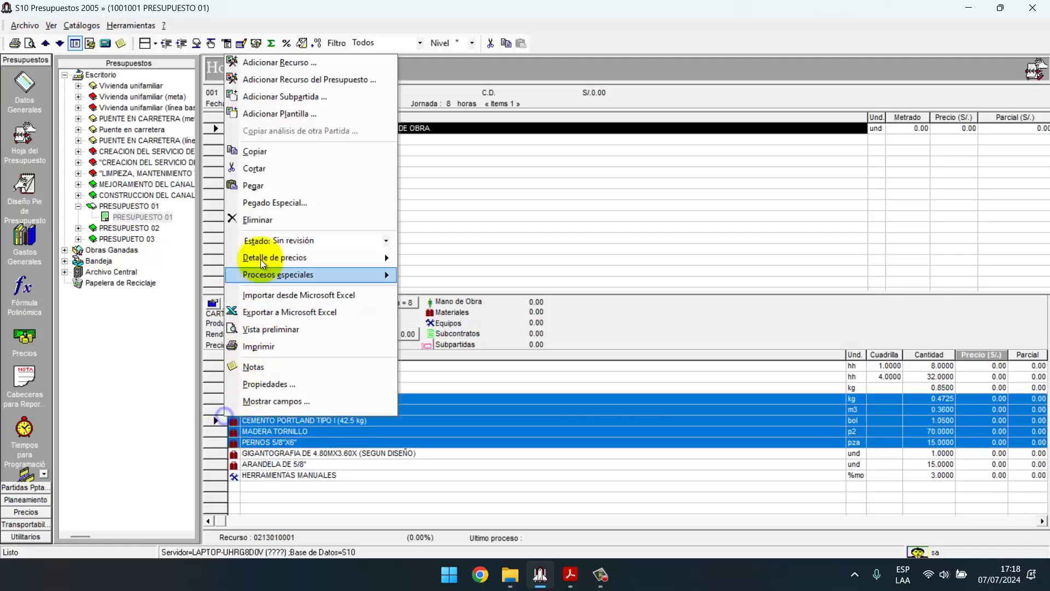
pyautogui.click(258, 219)
# - Set the item's daily yield to 10 and the prices of OPERARIO, PEON, CLAVOS, GIGANTOGRAFIA and ARANDELA to 5
pyautogui.click(284, 333)
pyautogui.press('Return')
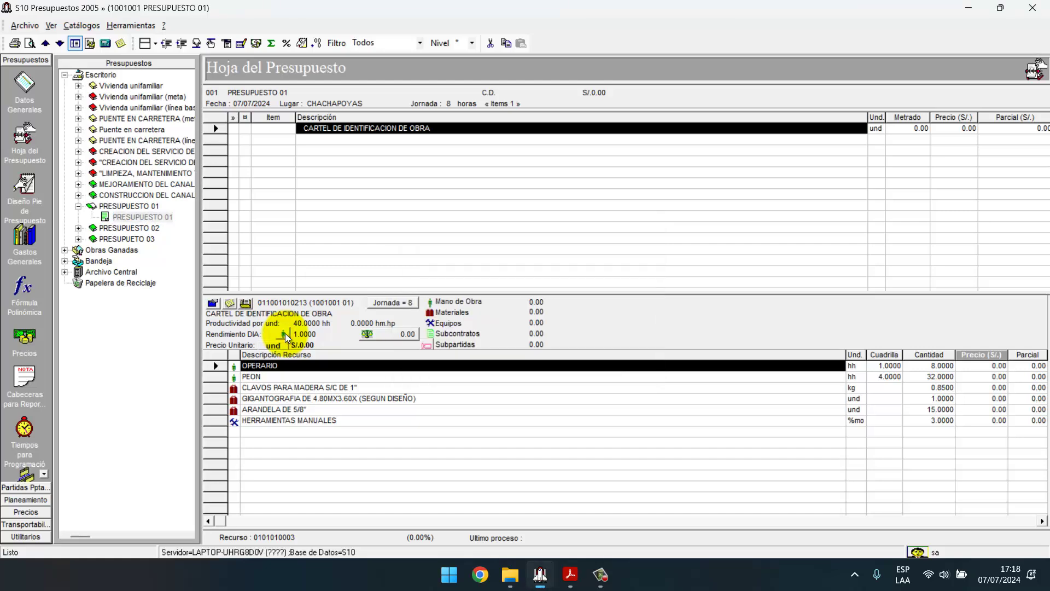
pyautogui.click(979, 367)
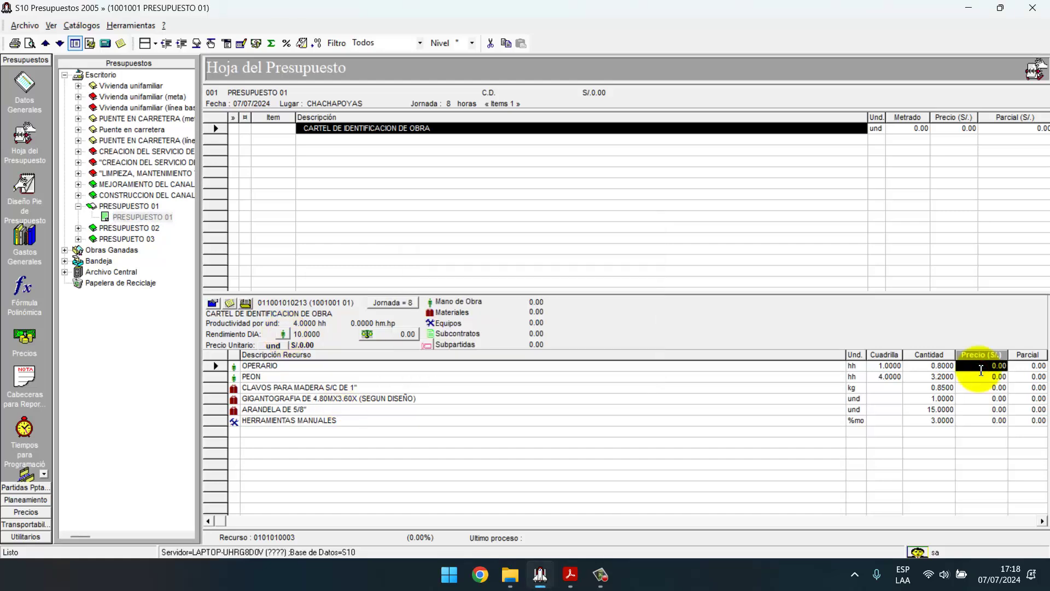
pyautogui.write('5')
pyautogui.press('Return')
pyautogui.write('5')
pyautogui.press('Return')
pyautogui.write('5')
pyautogui.press('Return')
pyautogui.write('5')
pyautogui.press('Return')
pyautogui.write('5')
pyautogui.press('Return')
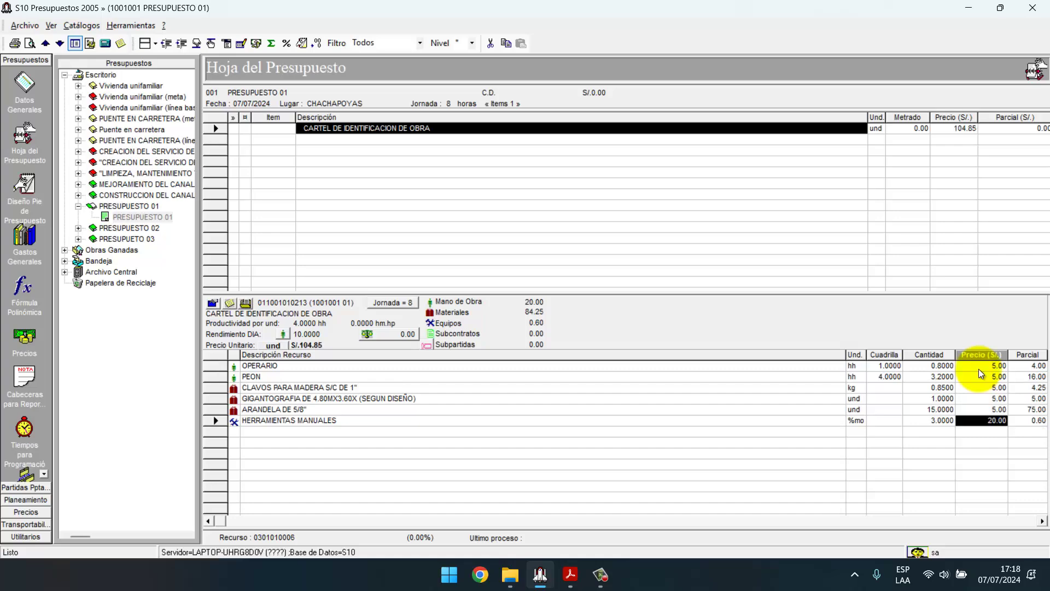
# - Open PRESUPUESTO 02, start adding an item and show the full catalogue resource list of CARTEL DE IDENTIFICACION DE OBRA
pyautogui.click(78, 228)
pyautogui.click(143, 239)
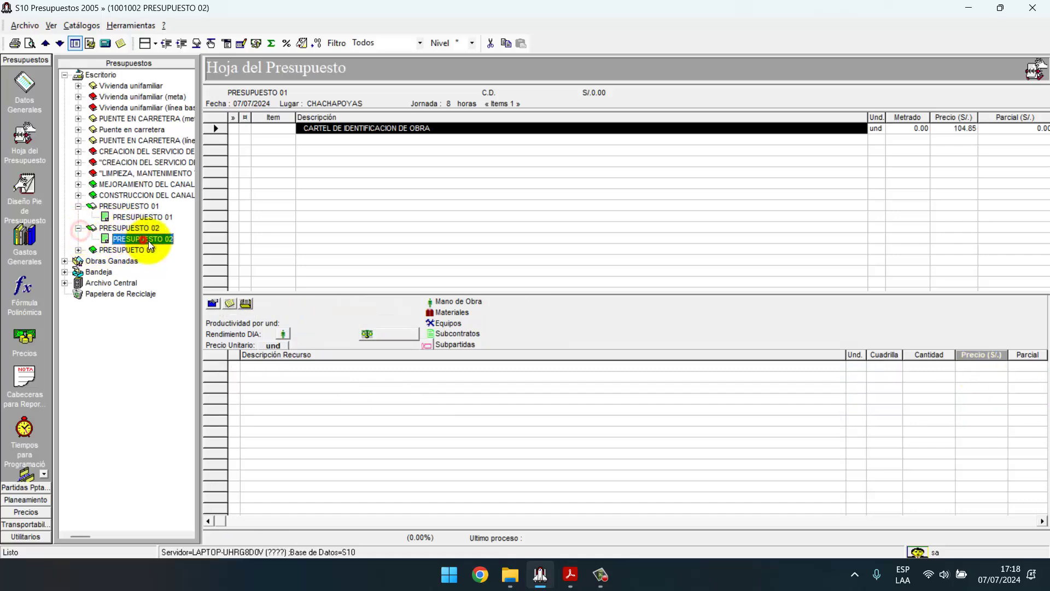
pyautogui.rightClick(389, 143)
pyautogui.click(444, 166)
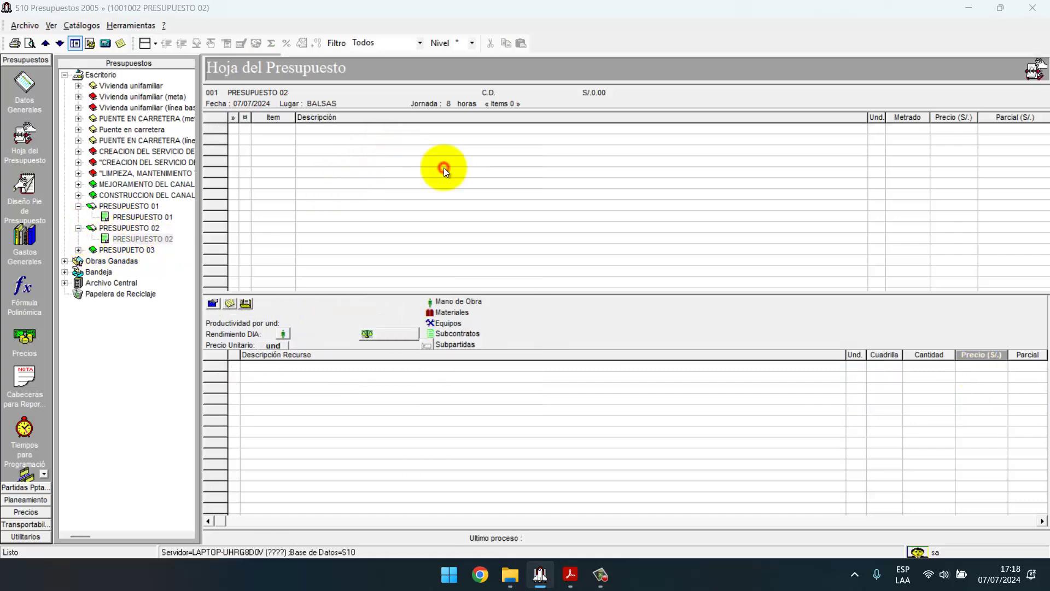
pyautogui.click(705, 107)
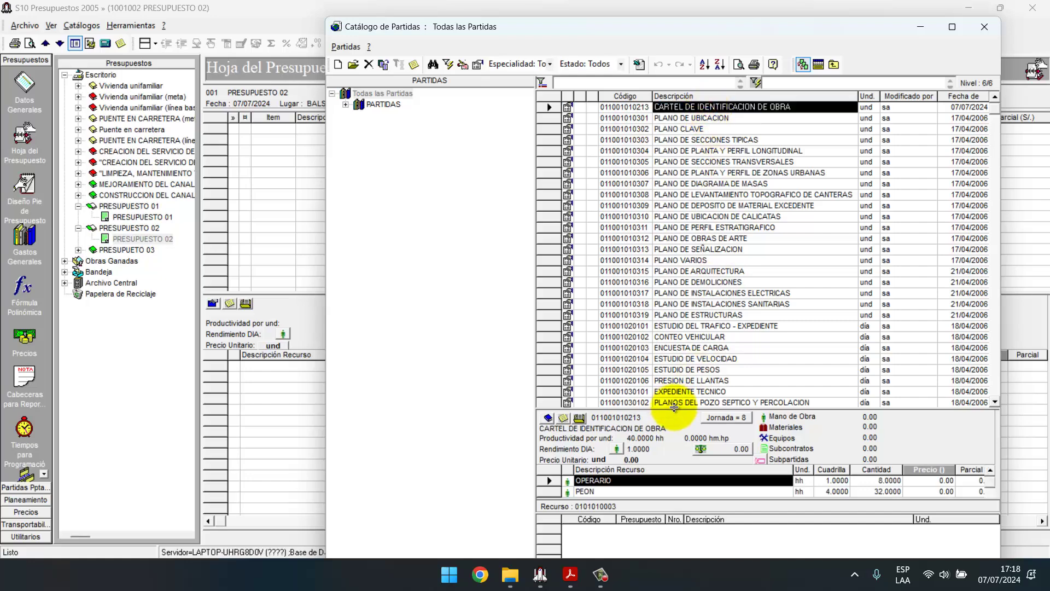
pyautogui.moveTo(674, 407); pyautogui.dragTo(675, 248)
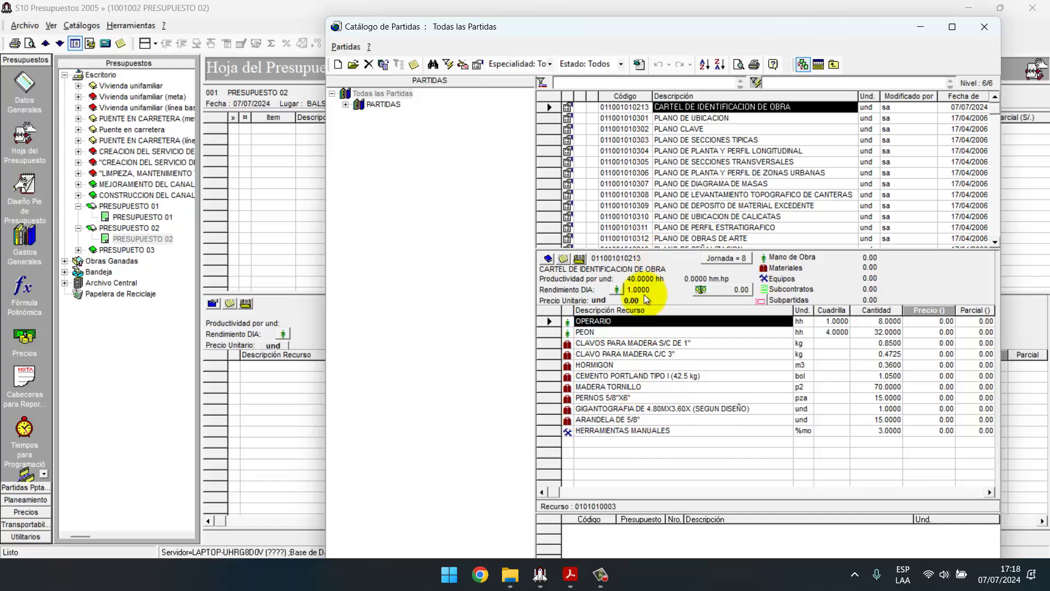
# - Insert CARTEL DE IDENTIFICACION DE OBRA into PRESUPUESTO 02 and set the prices of its resources from OPERARIO through ARANDELA DE 5/8" to 20
pyautogui.click(735, 110)
pyautogui.click(817, 66)
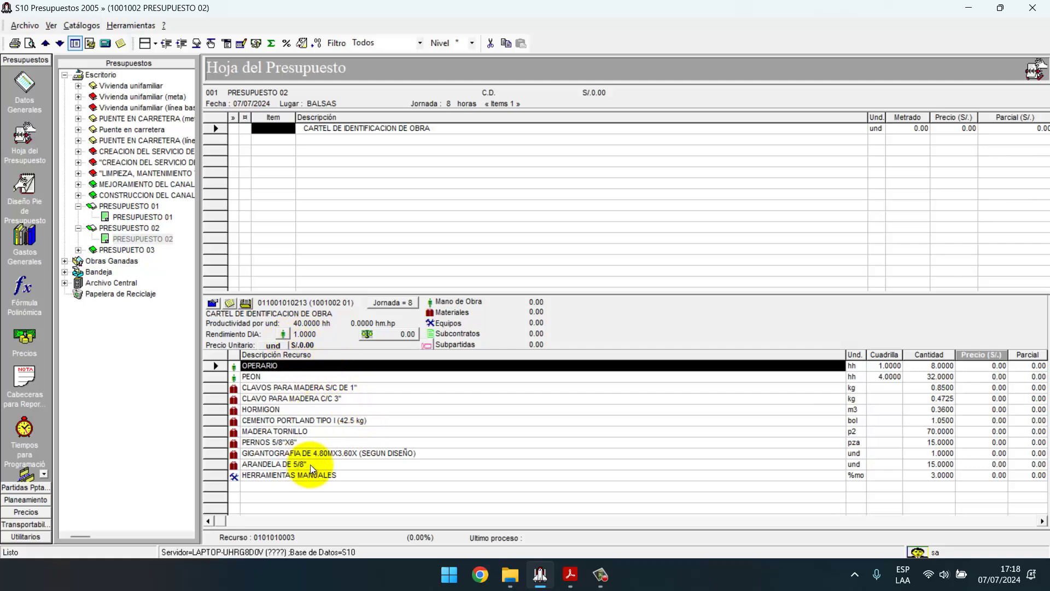
pyautogui.click(997, 366)
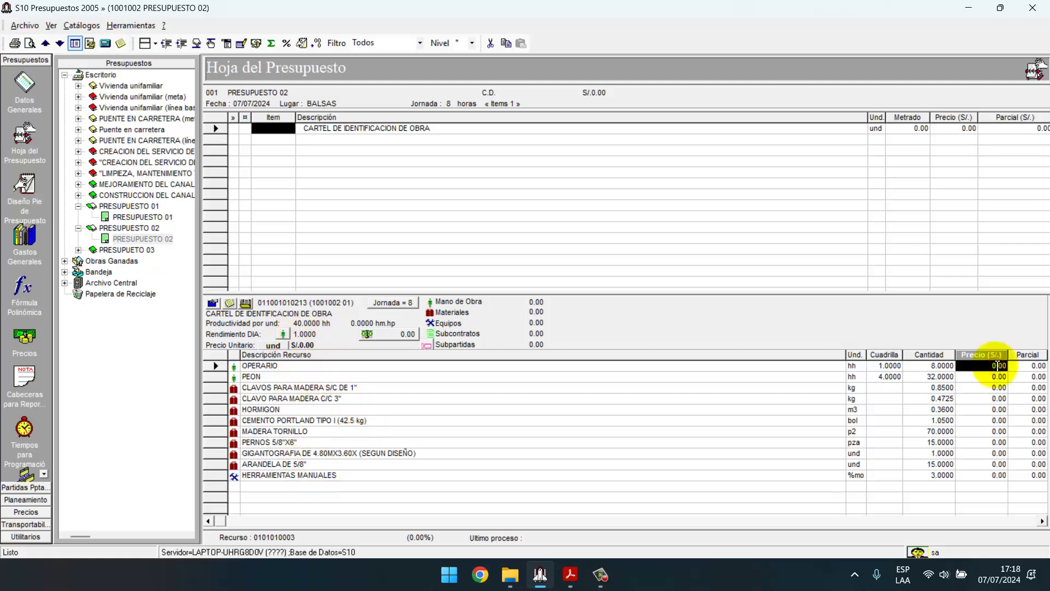
pyautogui.write('20')
pyautogui.press('Down')
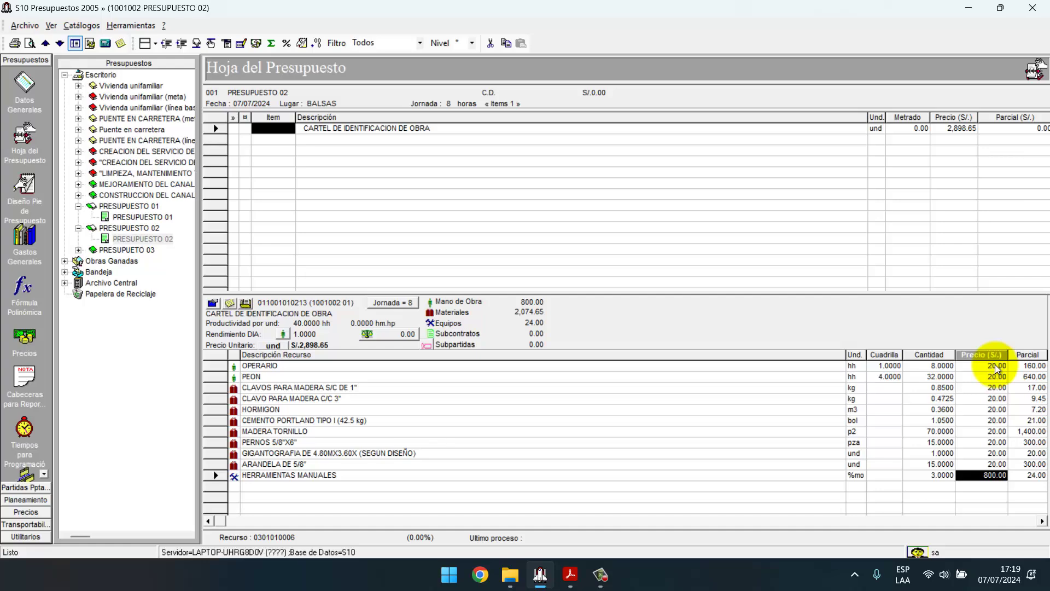
# - Add a second sub-budget named PRESUPUESTO 02.01 in the general data of PRESUPUESTO 02
pyautogui.click(128, 229)
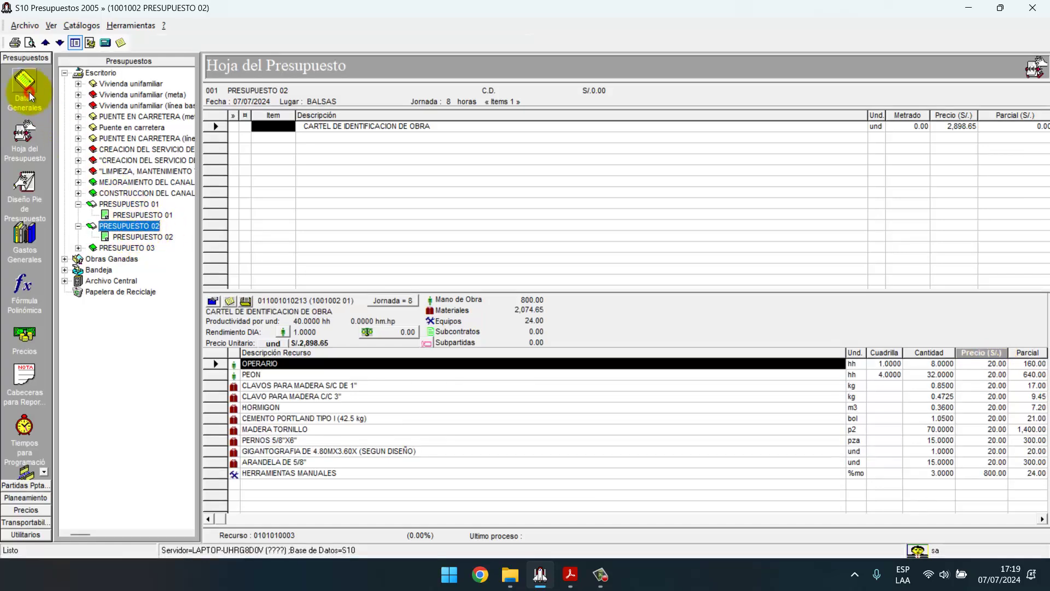
pyautogui.click(29, 92)
pyautogui.click(113, 215)
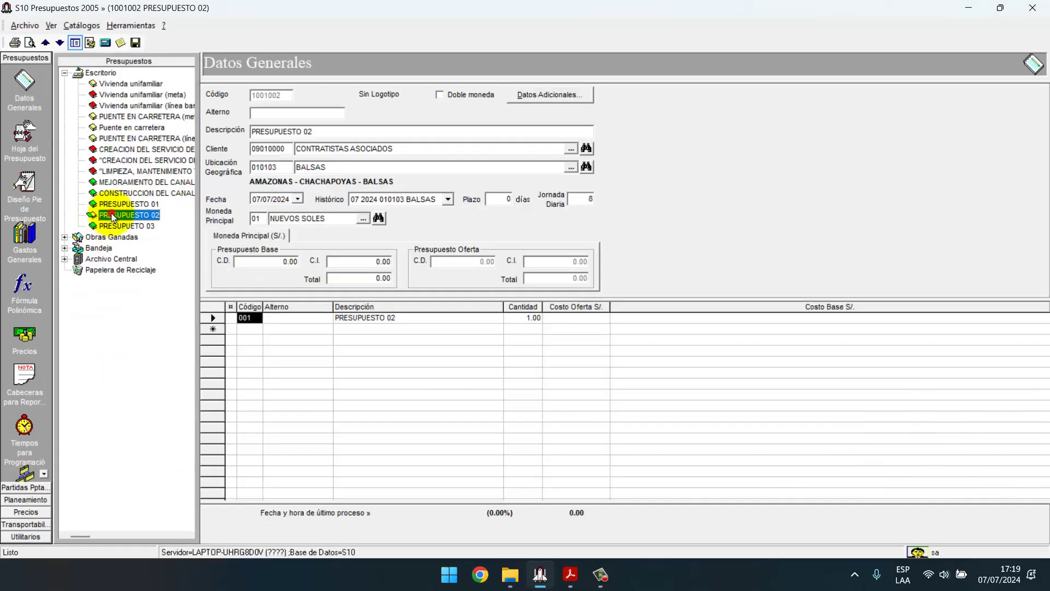
pyautogui.click(399, 331)
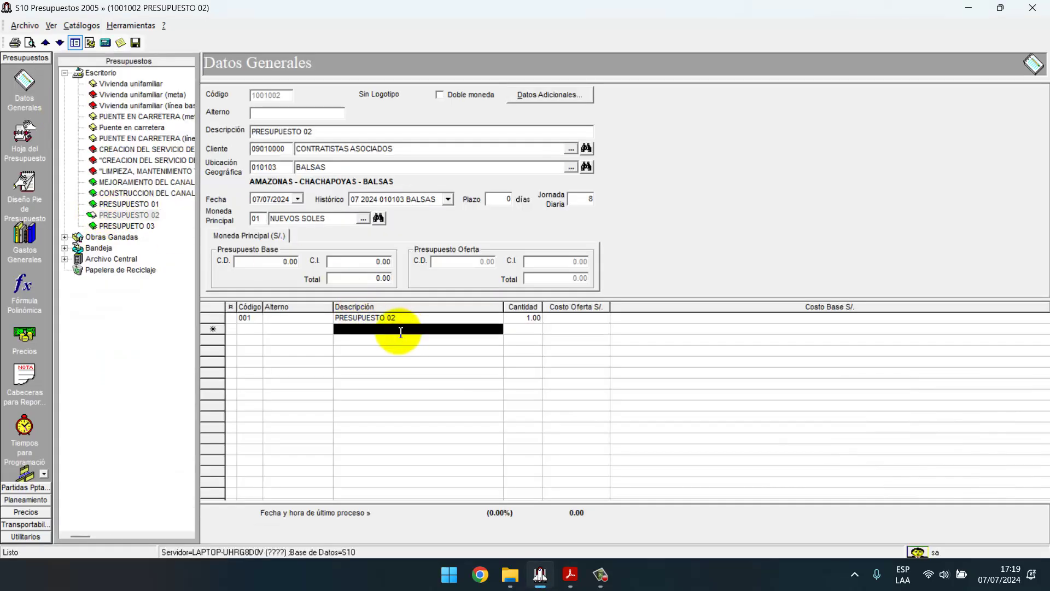
pyautogui.write('PRESUPUESTO ')
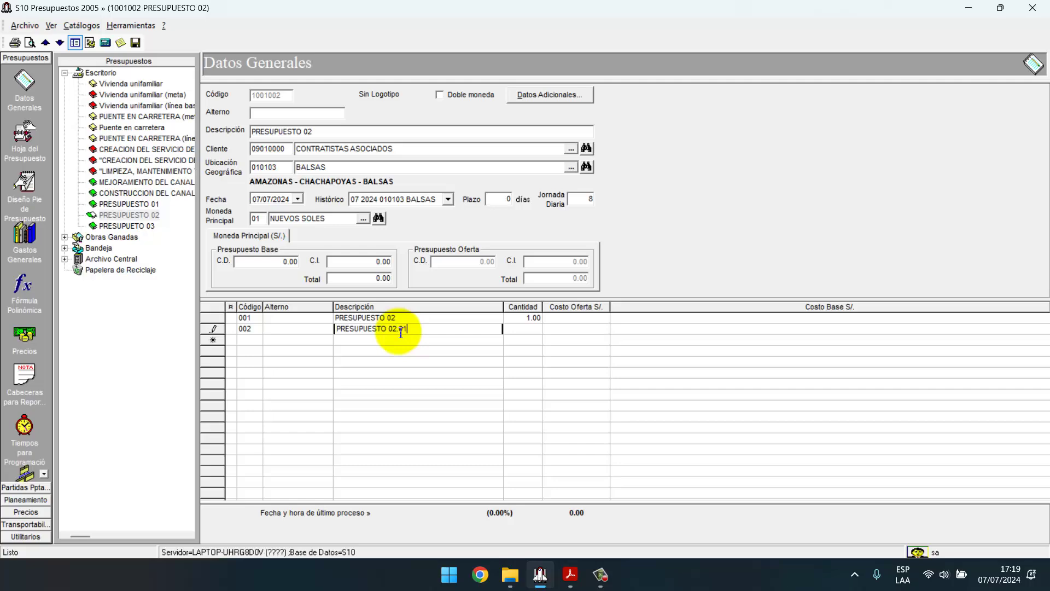
pyautogui.write('02.01')
pyautogui.press('Return')
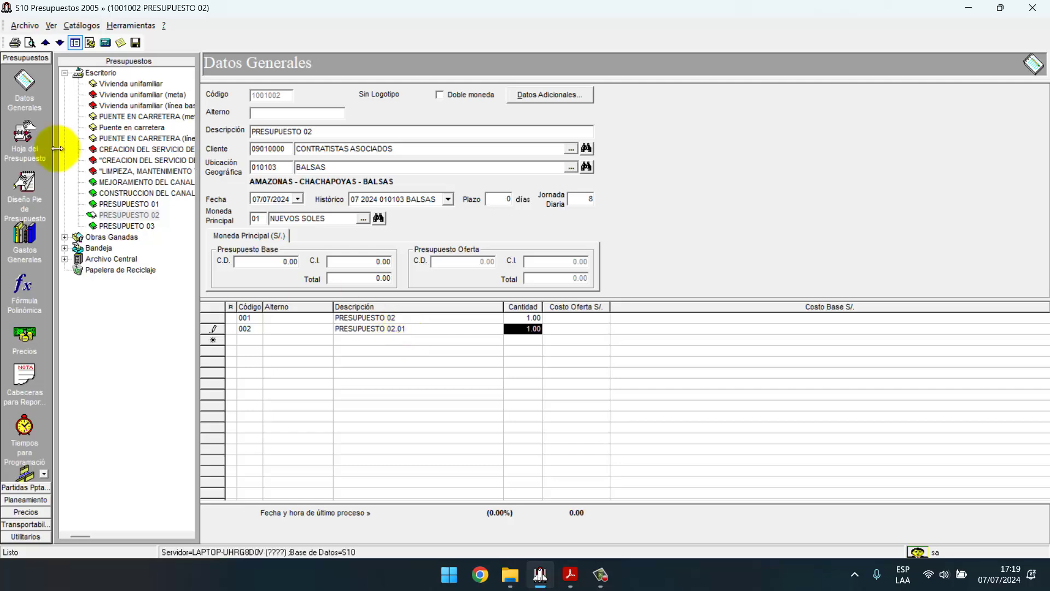
# - Open the budget sheet of PRESUPUESTO 02.01 and insert CARTEL DE IDENTIFICACION DE OBRA from the item catalogue
pyautogui.click(22, 134)
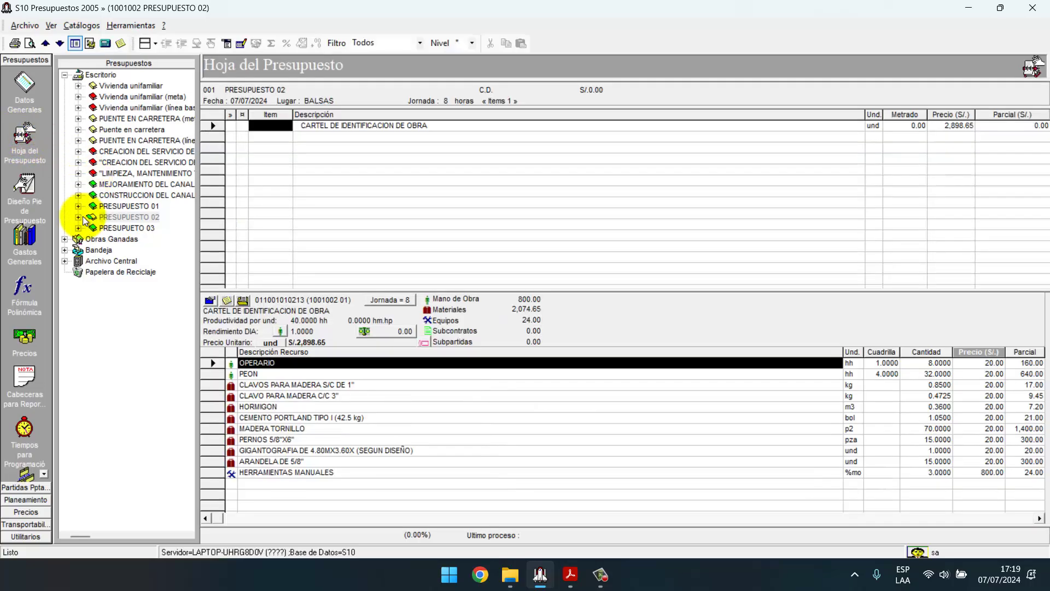
pyautogui.click(80, 217)
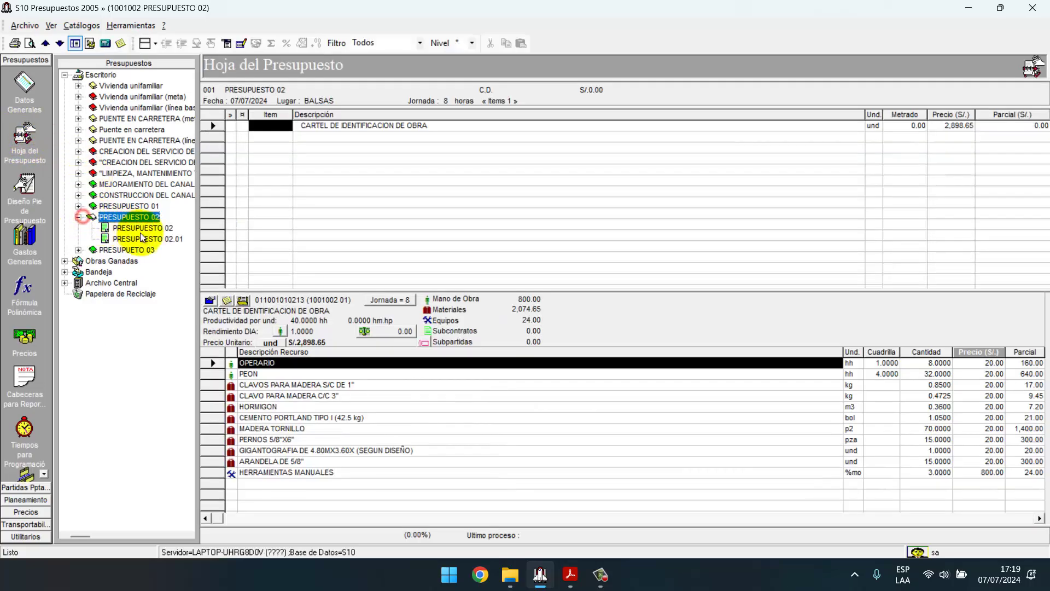
pyautogui.click(143, 239)
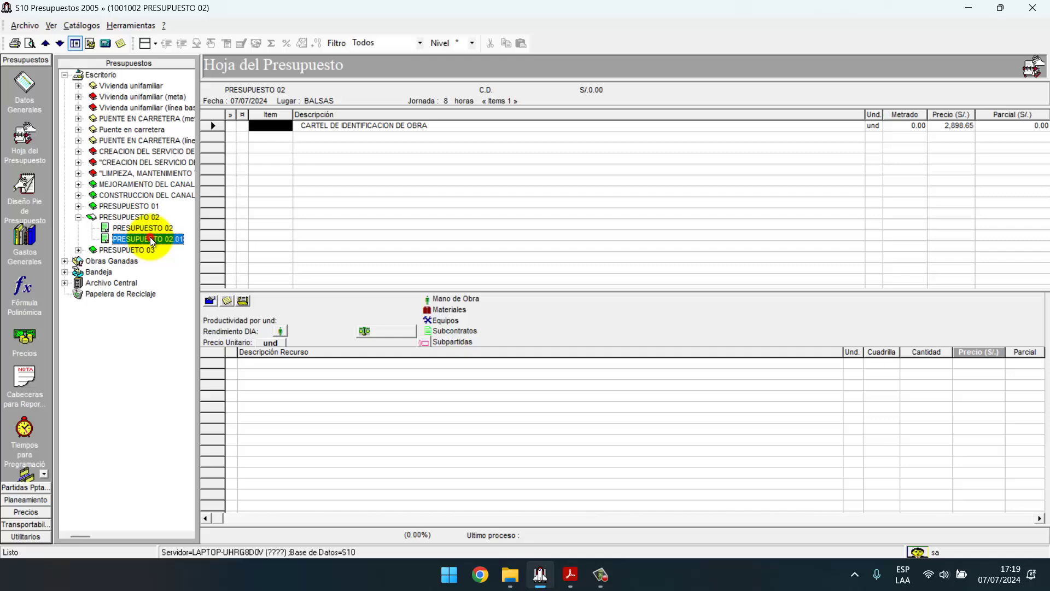
pyautogui.rightClick(369, 153)
pyautogui.click(415, 176)
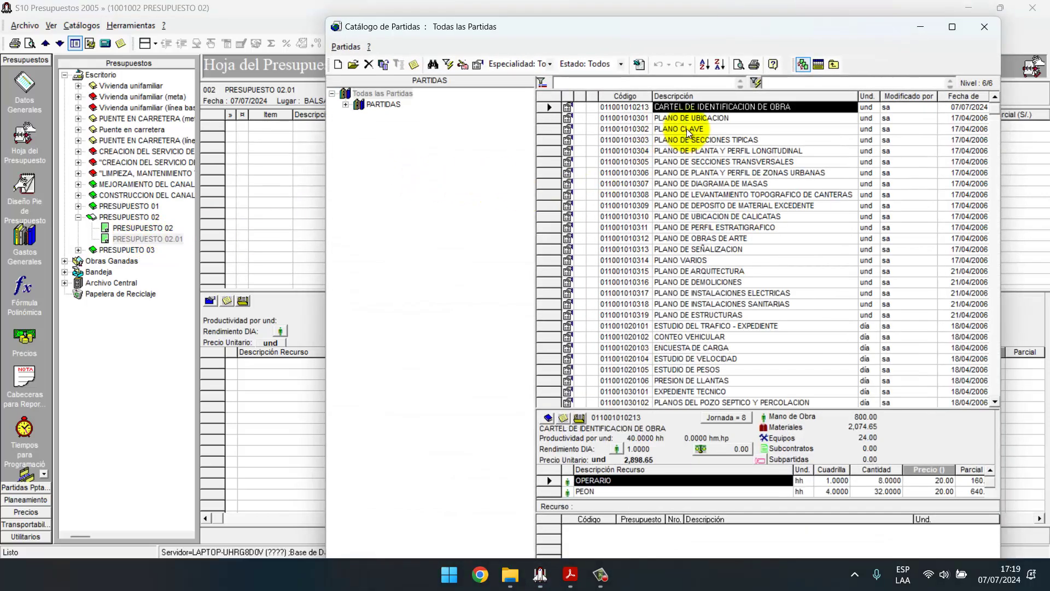
pyautogui.doubleClick(707, 107)
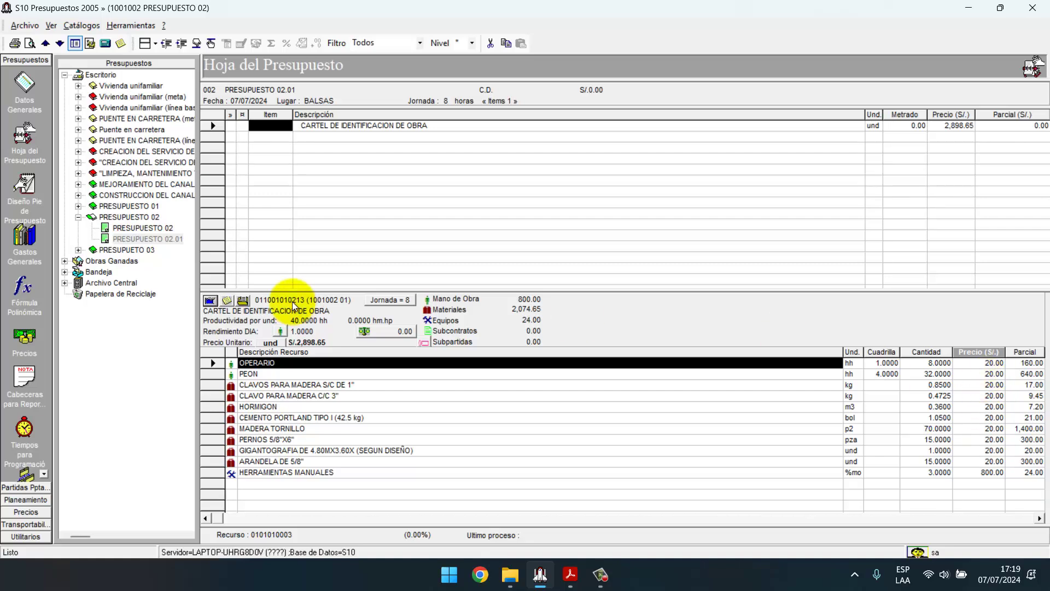
# - Review the item's analysis in PRESUPUESTO 02, then open PRESUPUESTO 01 and set the item's Metrado to 1
pyautogui.click(143, 228)
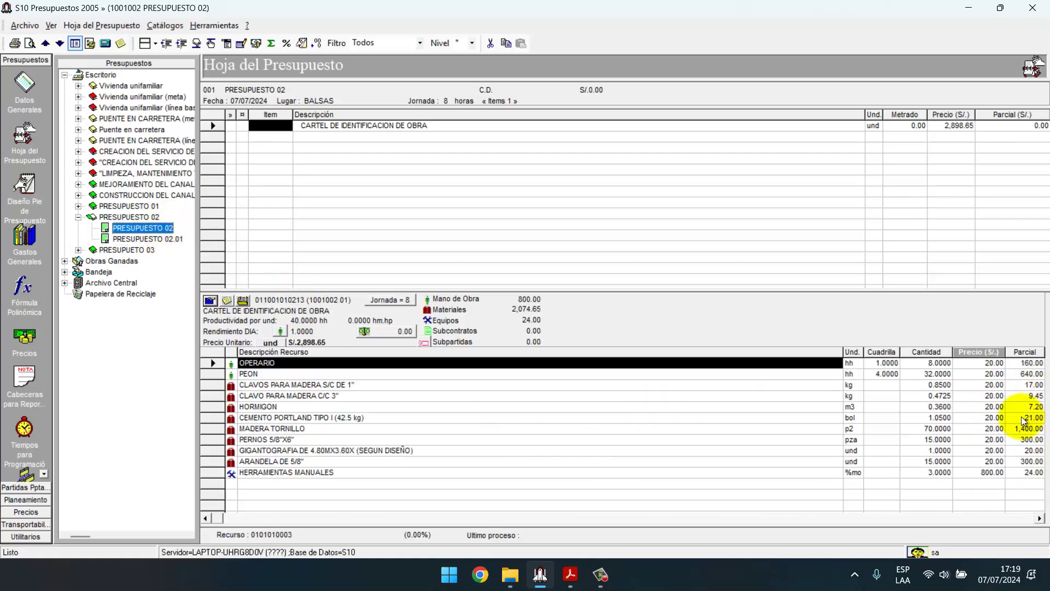
pyautogui.doubleClick(129, 206)
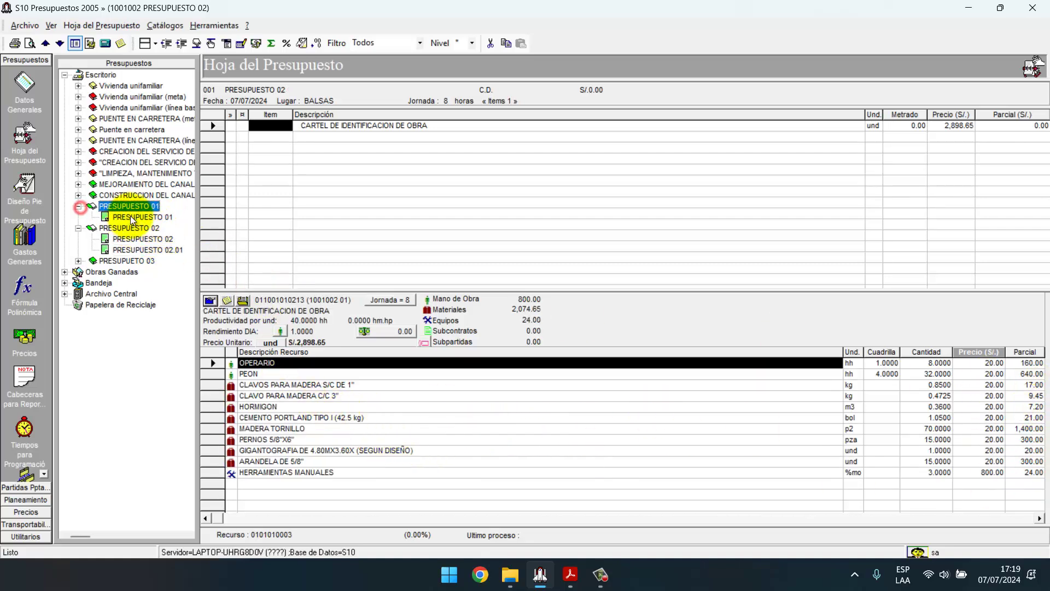
pyautogui.click(133, 217)
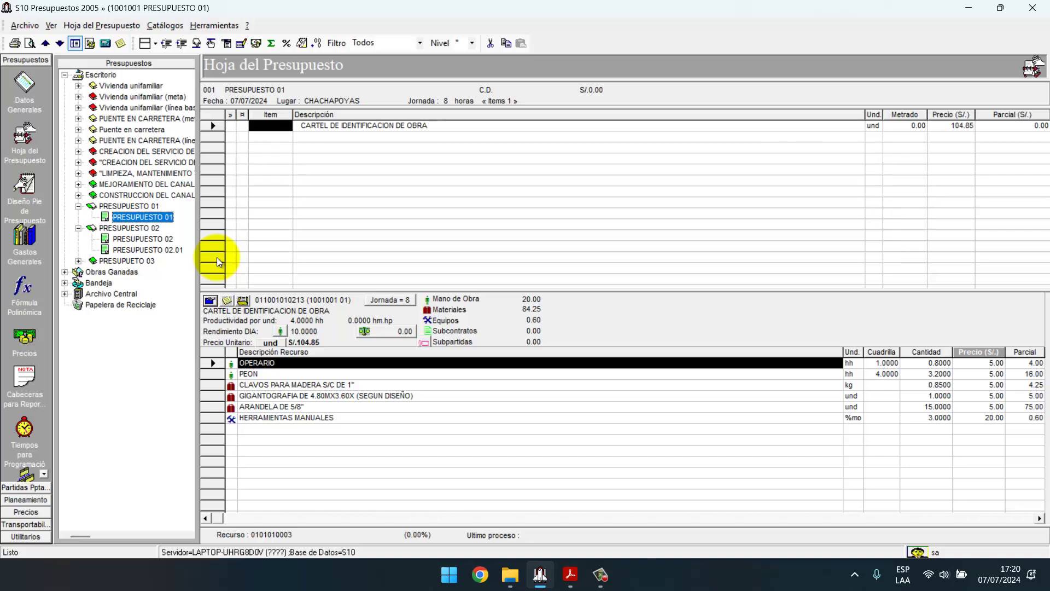
pyautogui.click(358, 171)
pyautogui.click(918, 124)
pyautogui.write('1')
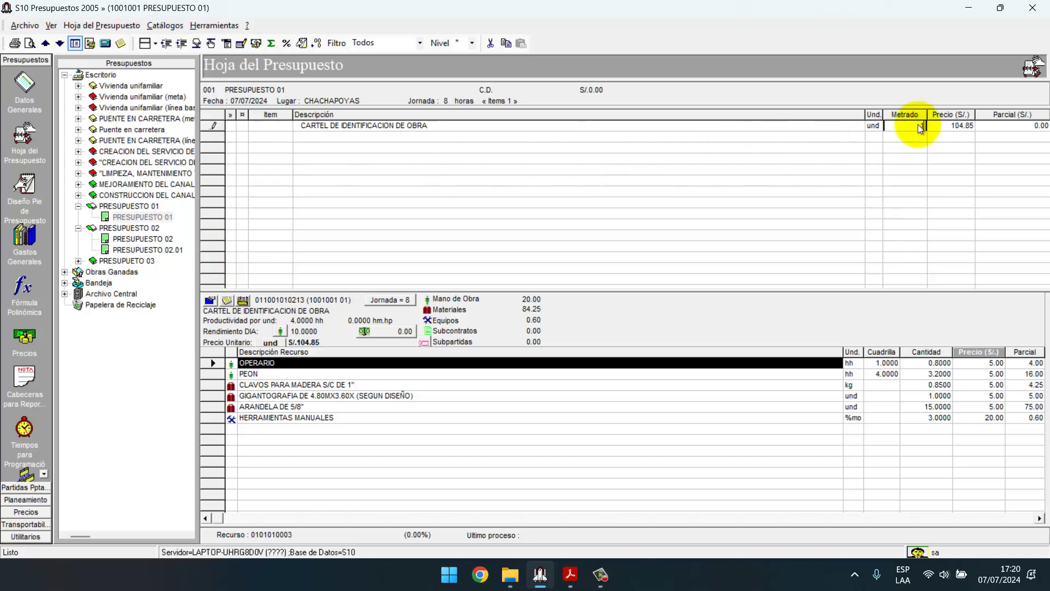
pyautogui.press('Return')
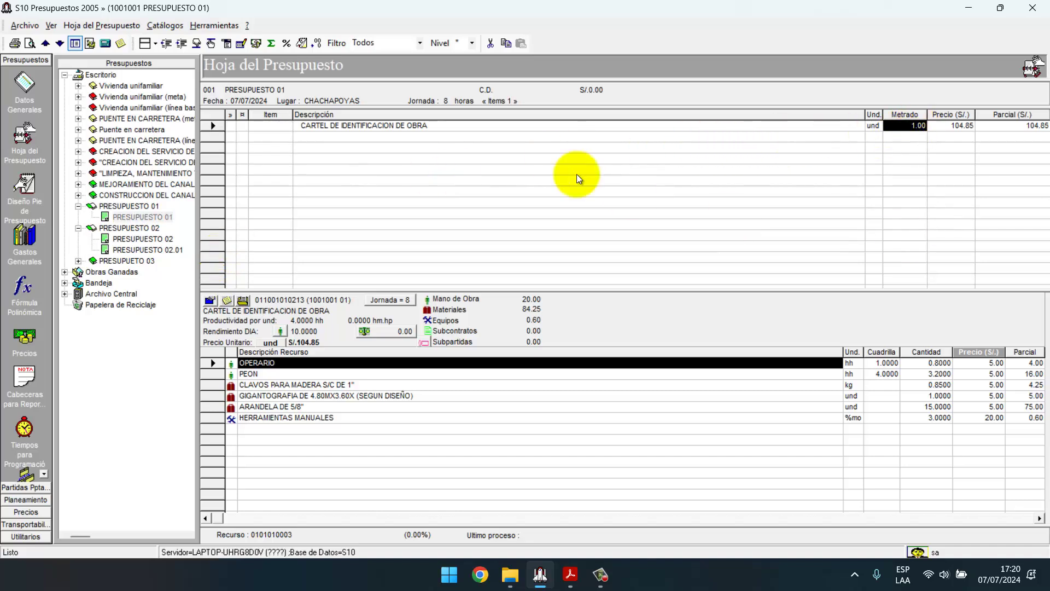
# - Try to process the budget sheet of PRESUPUESTO 01
pyautogui.click(321, 127)
pyautogui.click(241, 43)
pyautogui.click(495, 425)
# - Add the title OBRAS PROVISIONALES above CARTEL DE IDENTIFICACION DE OBRA and raise it to the heading level over that item
pyautogui.rightClick(365, 144)
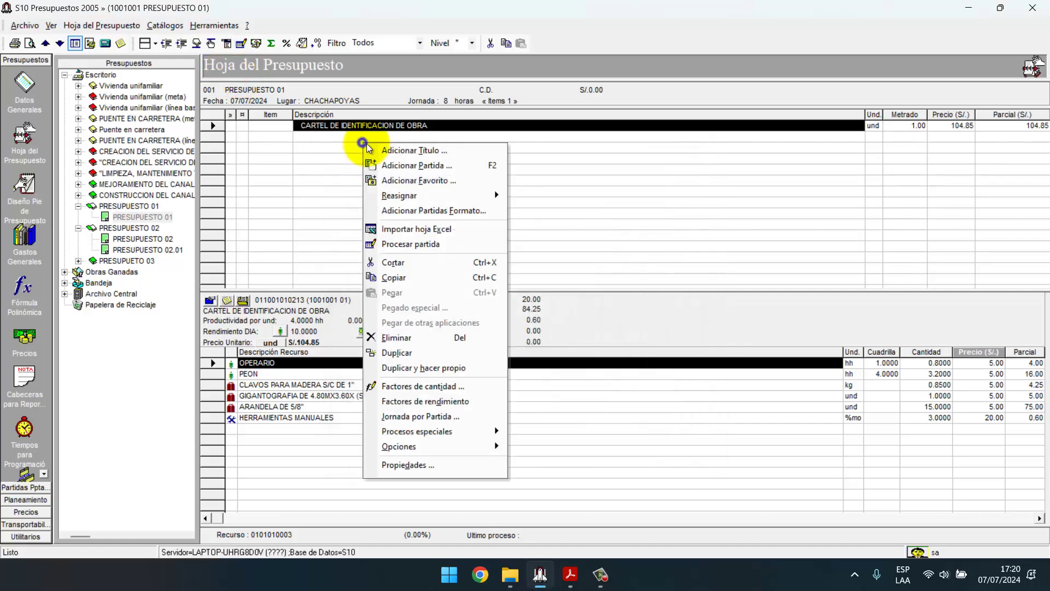
pyautogui.press('Escape')
pyautogui.rightClick(391, 153)
pyautogui.click(410, 156)
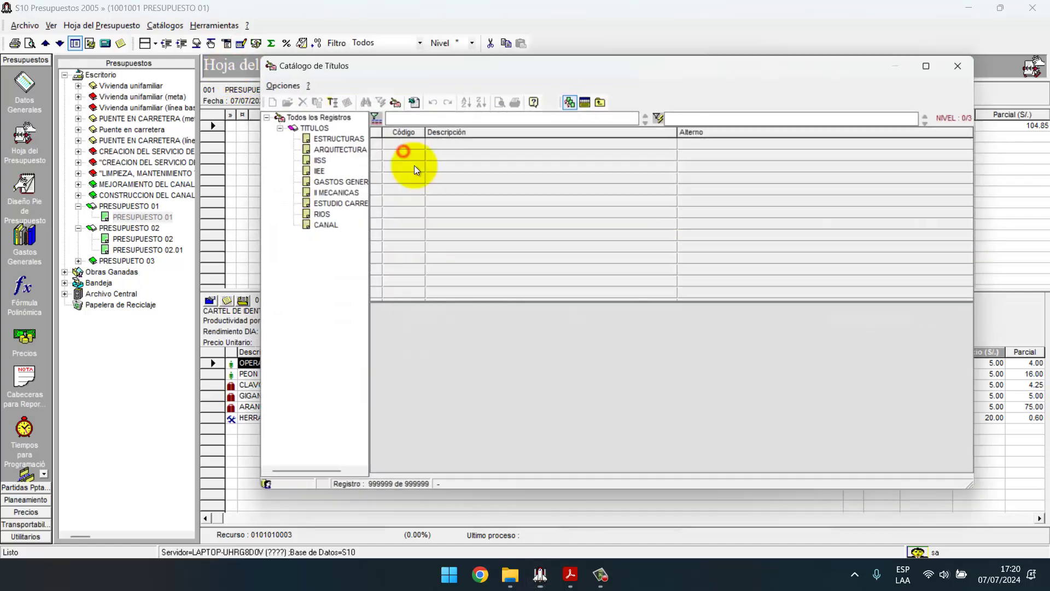
pyautogui.doubleClick(415, 165)
pyautogui.click(213, 44)
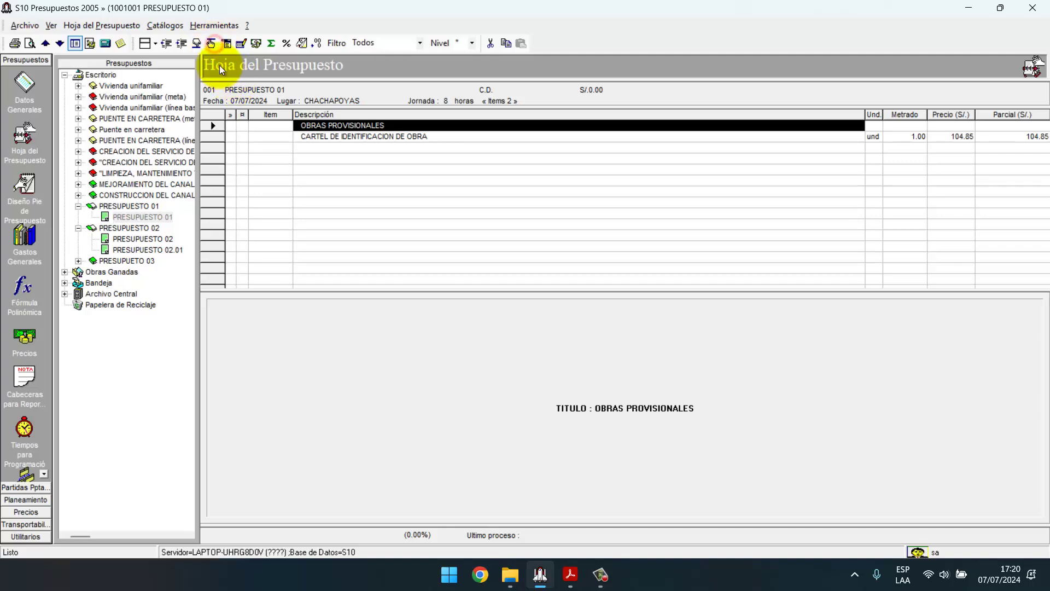
pyautogui.click(304, 137)
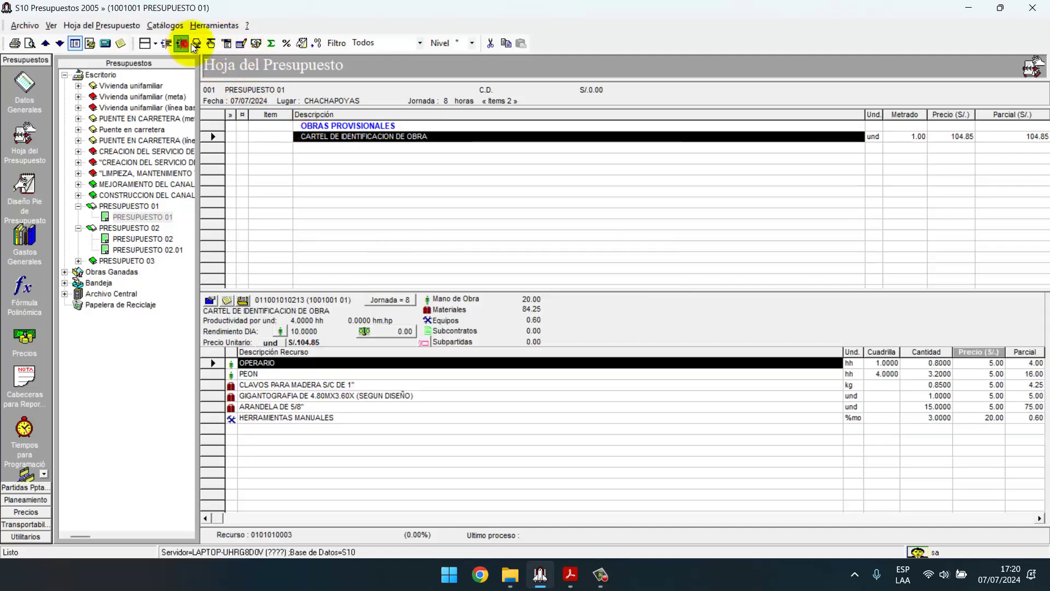
pyautogui.click(257, 125)
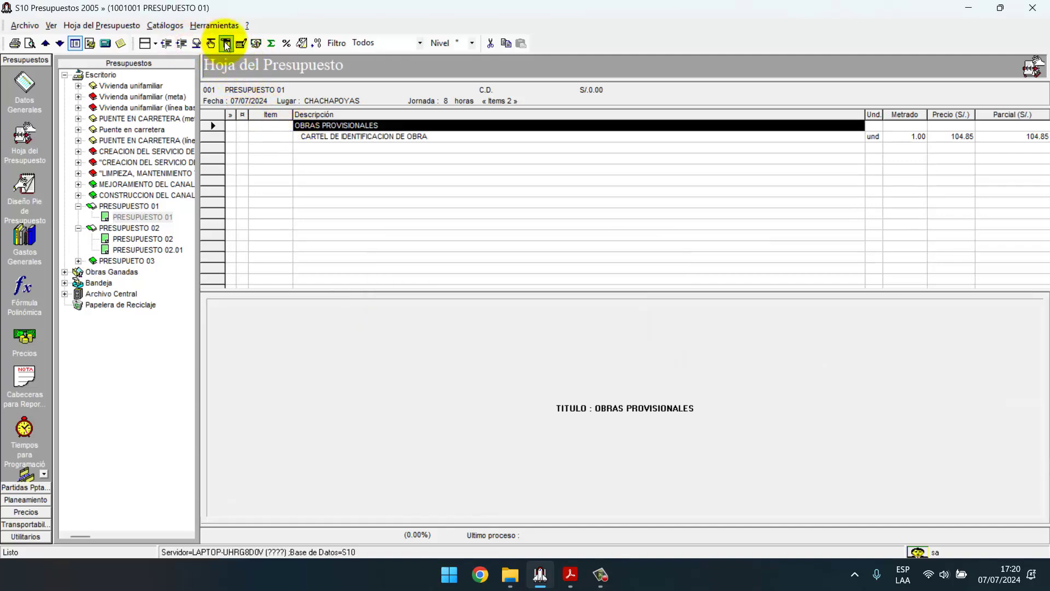
# - Process PRESUPUESTO 01 and show the analysis of CARTEL DE IDENTIFICACION DE OBRA
pyautogui.click(241, 43)
pyautogui.click(551, 458)
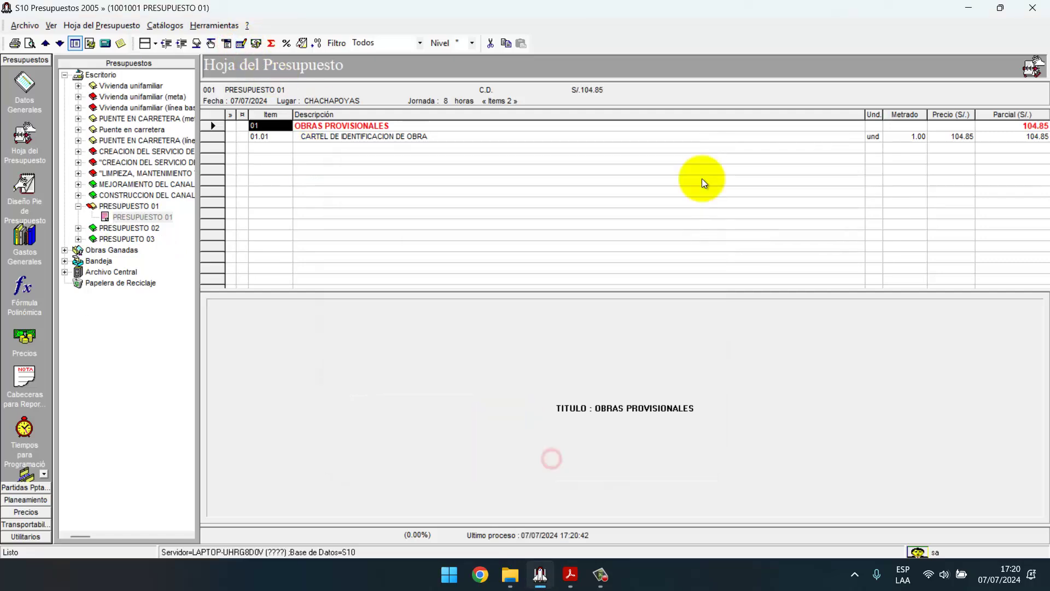
pyautogui.click(165, 216)
pyautogui.click(331, 137)
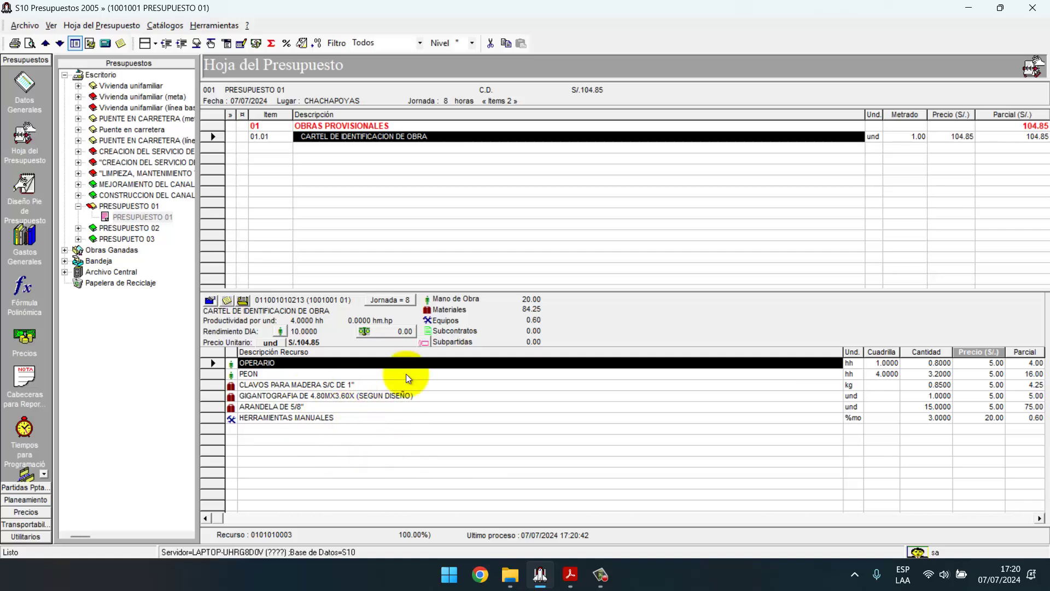
# - Delete item 01.01 CARTEL DE IDENTIFICACION DE OBRA from PRESUPUESTO 01 and try to process the sheet again
pyautogui.rightClick(382, 141)
pyautogui.click(419, 387)
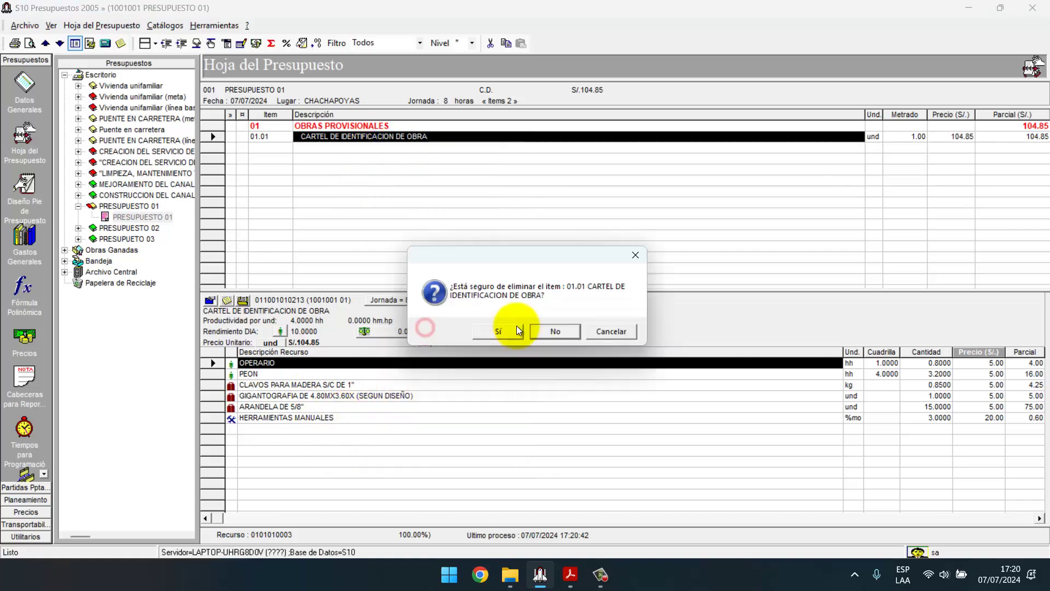
pyautogui.click(514, 327)
pyautogui.rightClick(366, 156)
pyautogui.click(346, 149)
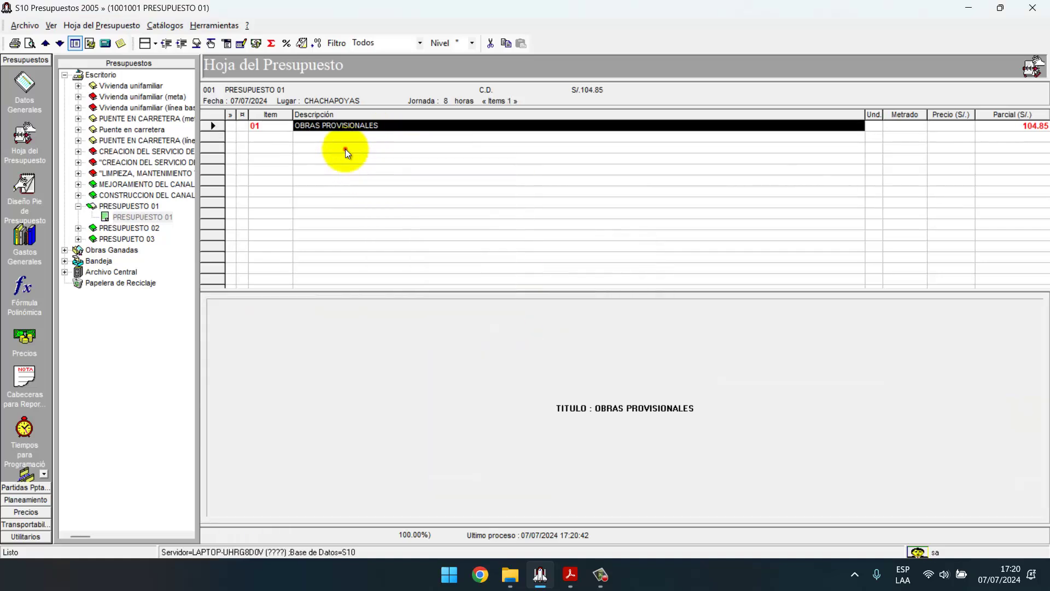
pyautogui.click(241, 43)
pyautogui.click(616, 333)
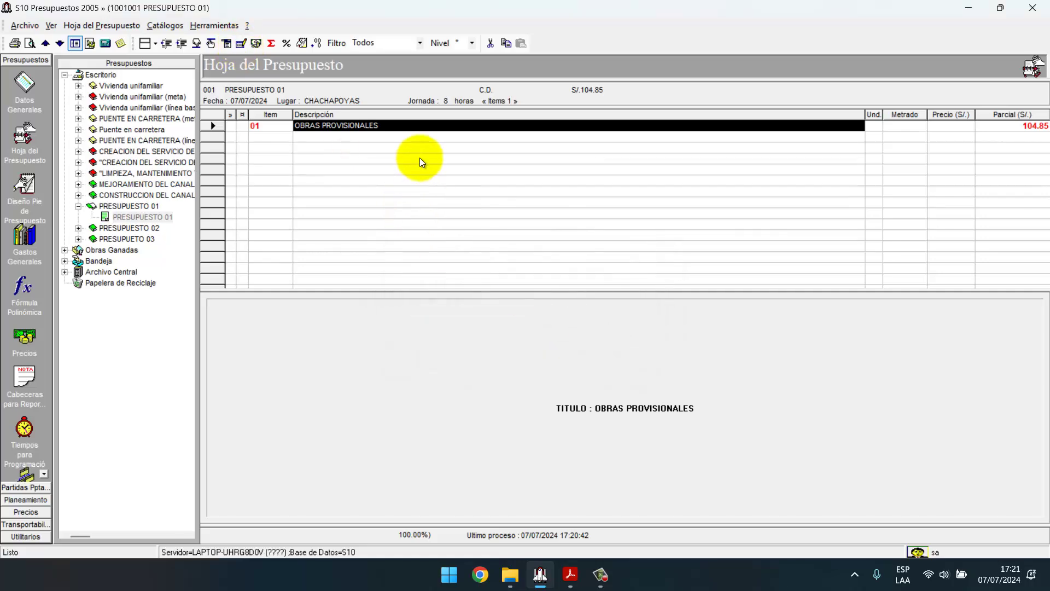
# - Open the item catalogue for PRESUPUESTO 01, look through the PLANO items and add PLANO VARIOS to the selection
pyautogui.rightClick(420, 136)
pyautogui.click(473, 178)
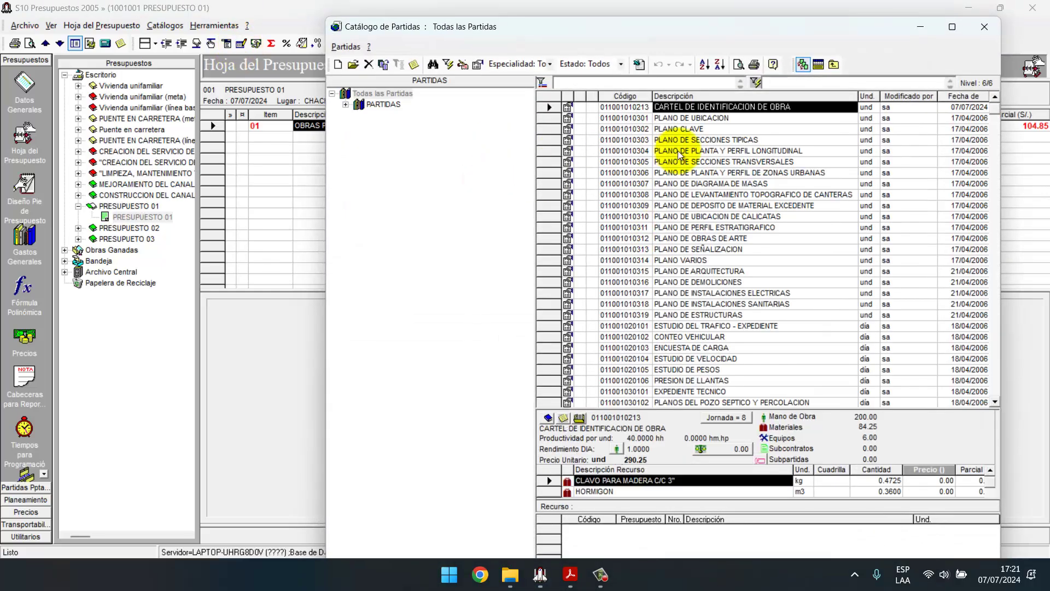
pyautogui.click(679, 162)
pyautogui.click(681, 205)
pyautogui.click(690, 260)
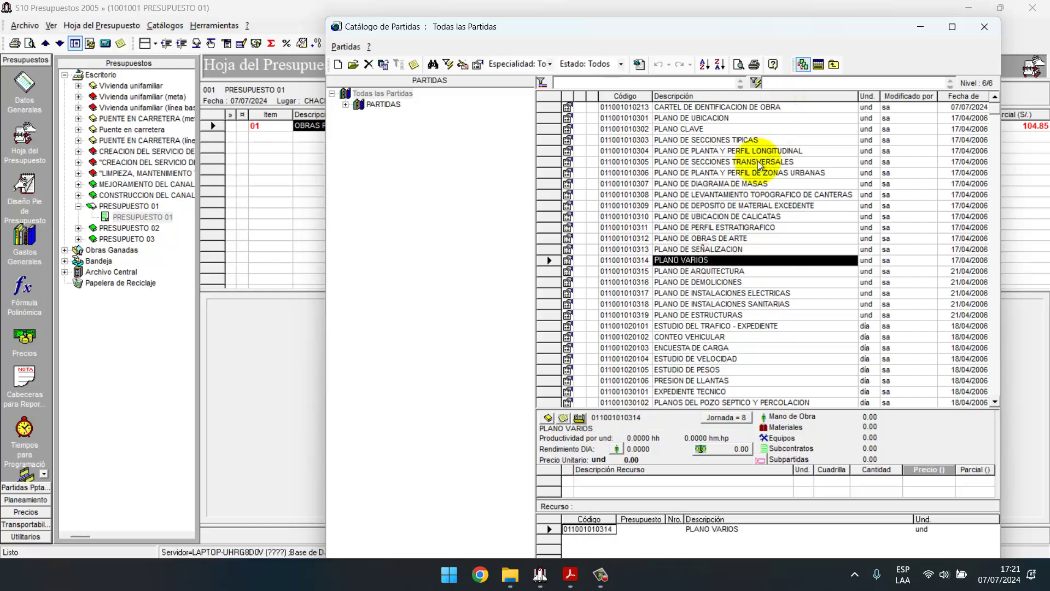
pyautogui.click(694, 195)
pyautogui.click(700, 294)
pyautogui.click(692, 325)
pyautogui.click(688, 227)
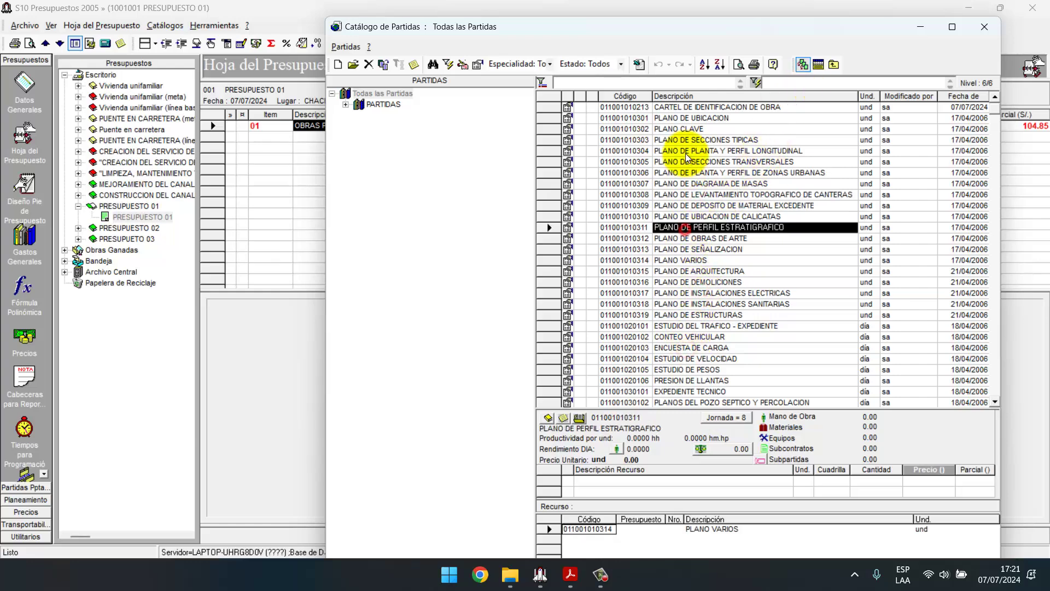
pyautogui.click(684, 152)
# - Insert DEMOLICION DE PAVIMENTO DE CONCRETO from the OBRAS VIALES group and delete PLANO VARIOS from the budget sheet
pyautogui.click(346, 104)
pyautogui.click(407, 126)
pyautogui.click(700, 183)
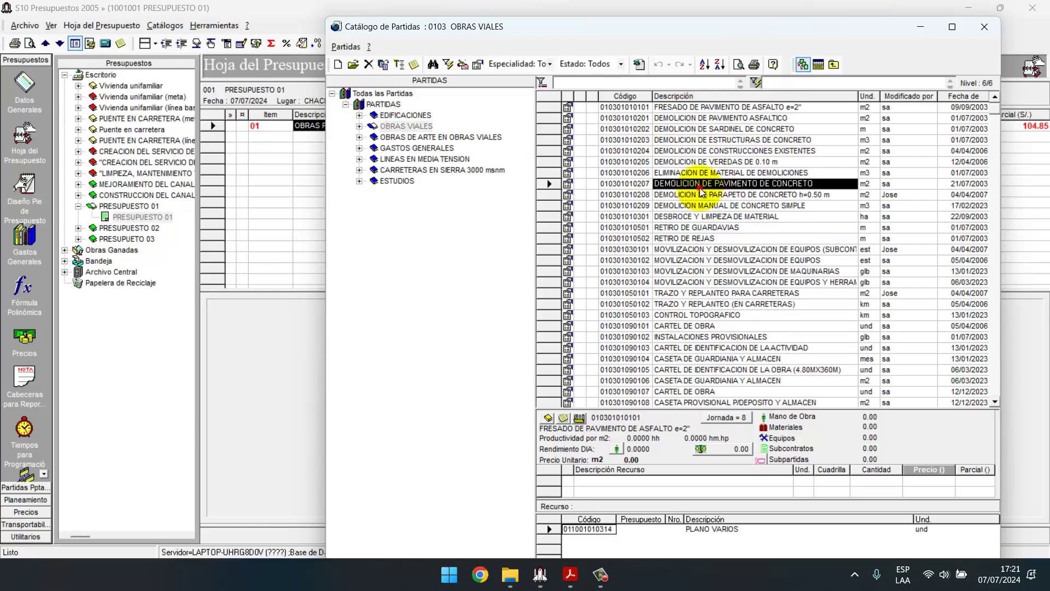
pyautogui.doubleClick(706, 185)
pyautogui.click(985, 27)
pyautogui.rightClick(331, 136)
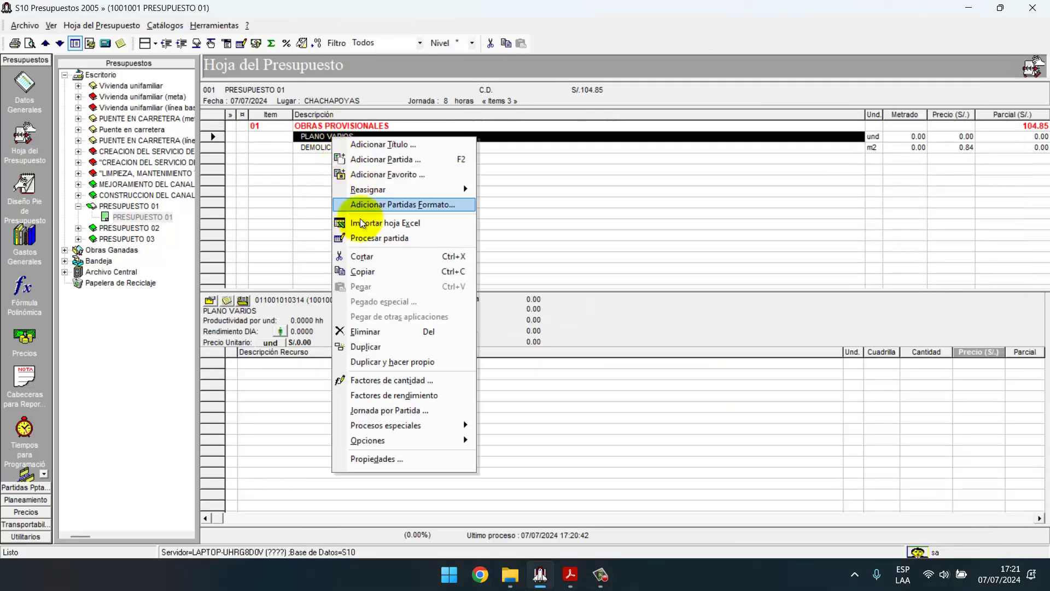
pyautogui.click(367, 330)
# - Set the prices of OFICIAL, MARTILLO NEUMATICO and COMPRESORA NEUMATICA to 20 in the DEMOLICION DE PAVIMENTO DE CONCRETO analysis
pyautogui.click(979, 362)
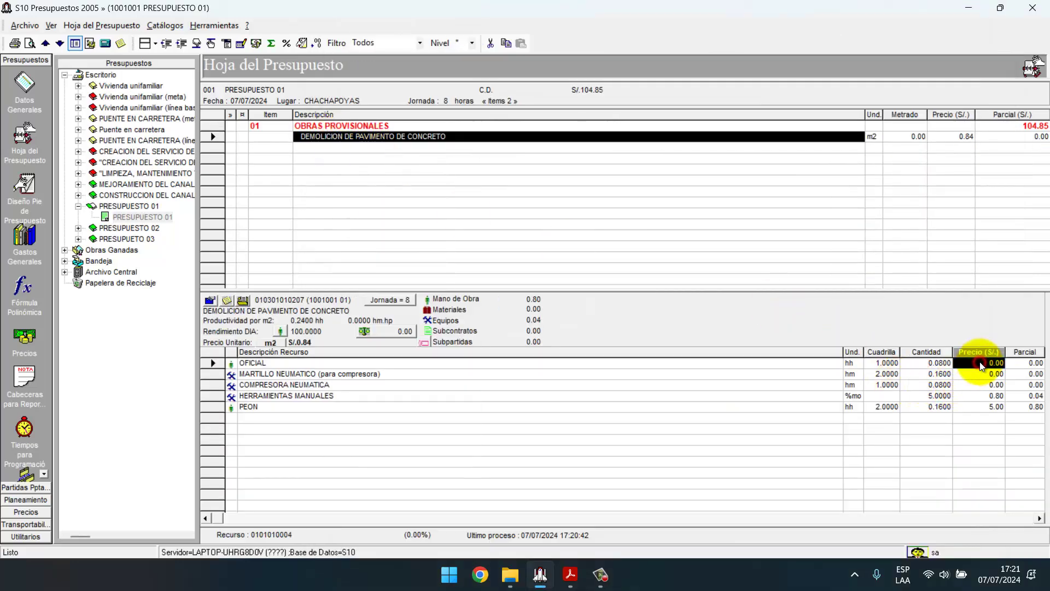
pyautogui.write('20')
pyautogui.press('Down')
pyautogui.write('20')
pyautogui.press('Down')
pyautogui.write('20')
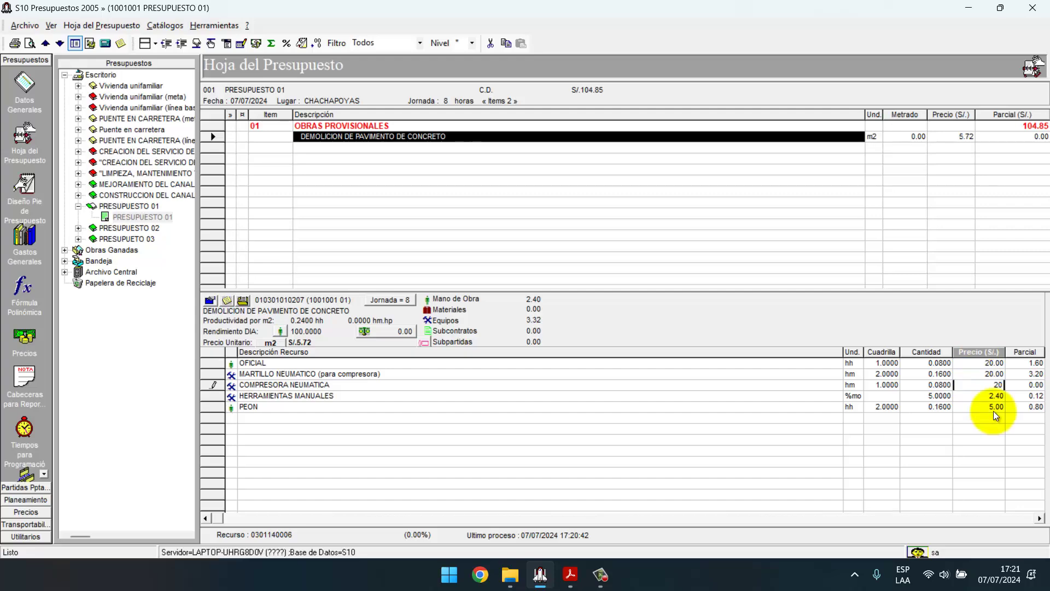
pyautogui.press('Return')
pyautogui.click(237, 43)
pyautogui.click(548, 424)
# - Set the metrado of DEMOLICION DE PAVIMENTO DE CONCRETO to 10 m2 and process PRESUPUESTO 01
pyautogui.click(912, 137)
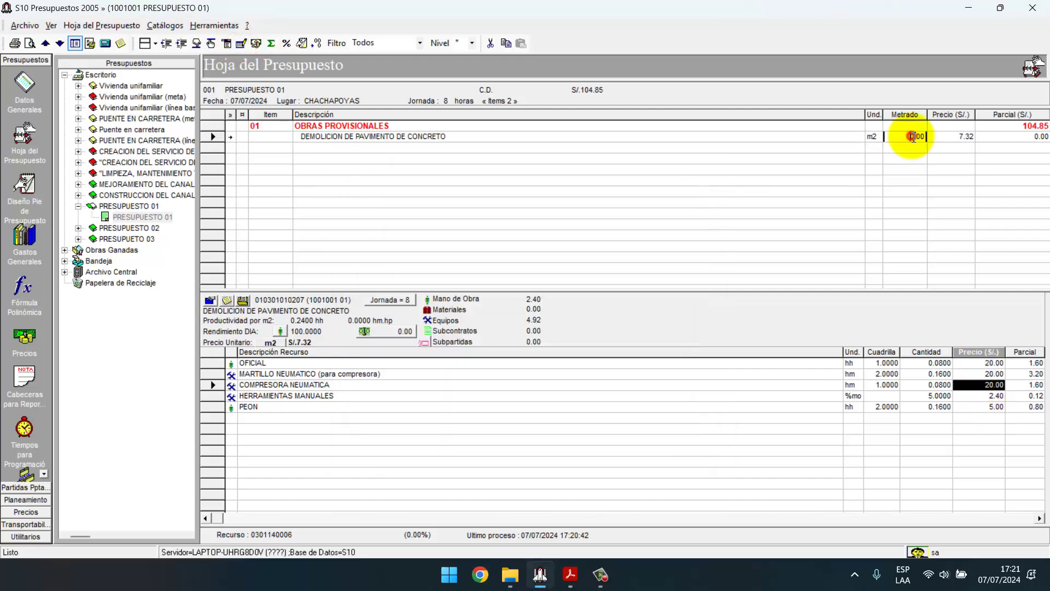
pyautogui.write('10')
pyautogui.press('Return')
pyautogui.click(540, 162)
pyautogui.click(436, 141)
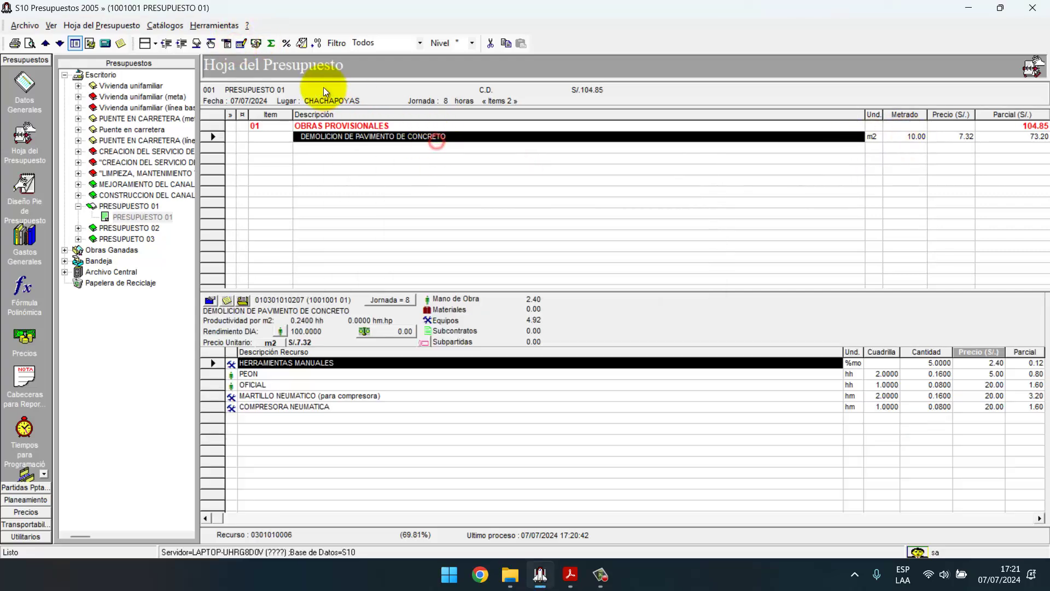
pyautogui.click(241, 45)
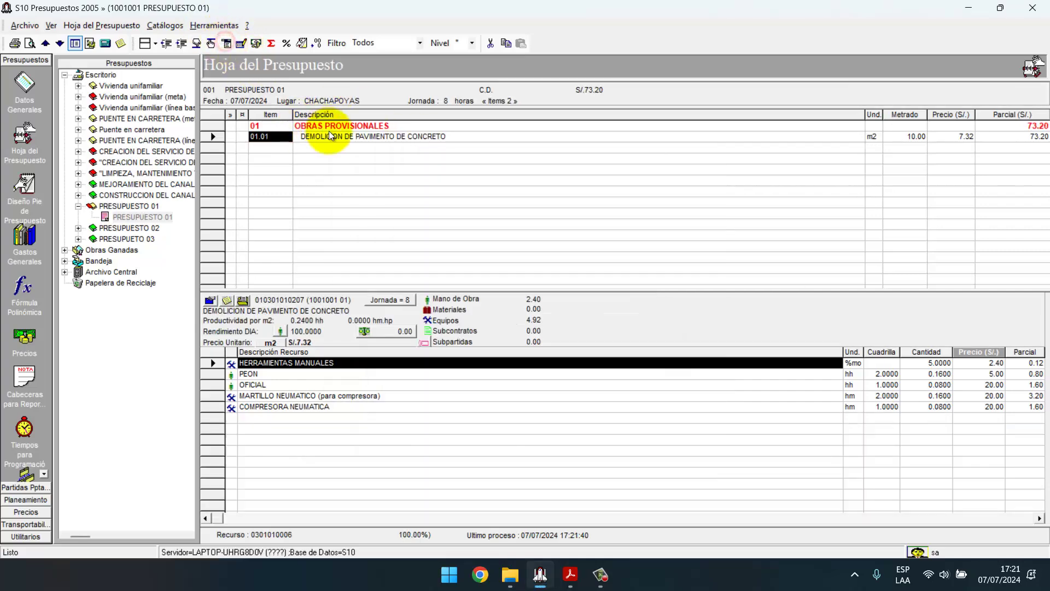
# - Delete DEMOLICION DE PAVIMENTO DE CONCRETO from the sheet and filter the catalogue of all items by CARTE
pyautogui.rightClick(382, 134)
pyautogui.click(515, 335)
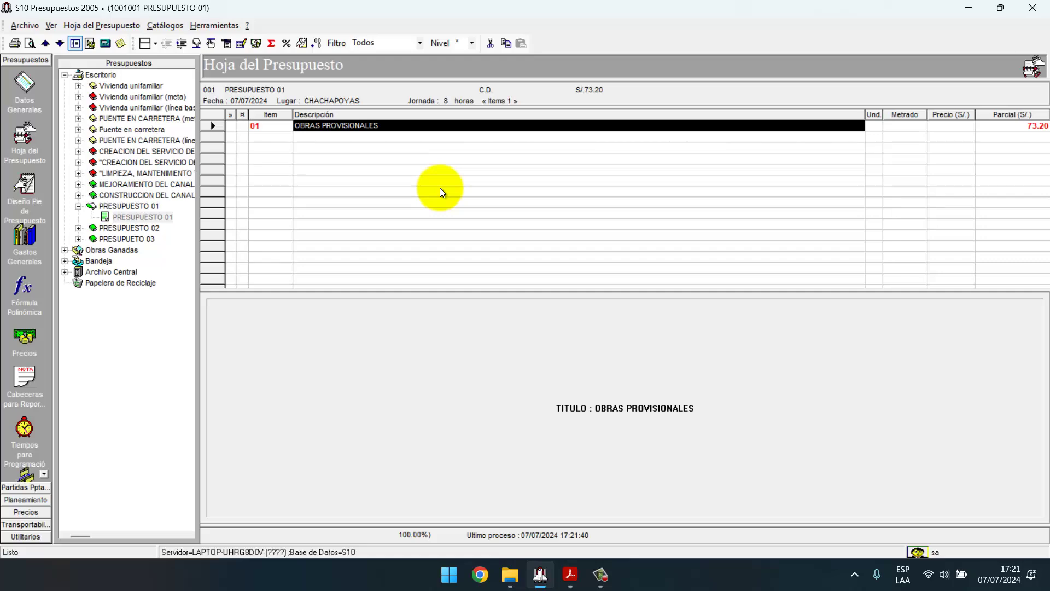
pyautogui.doubleClick(427, 177)
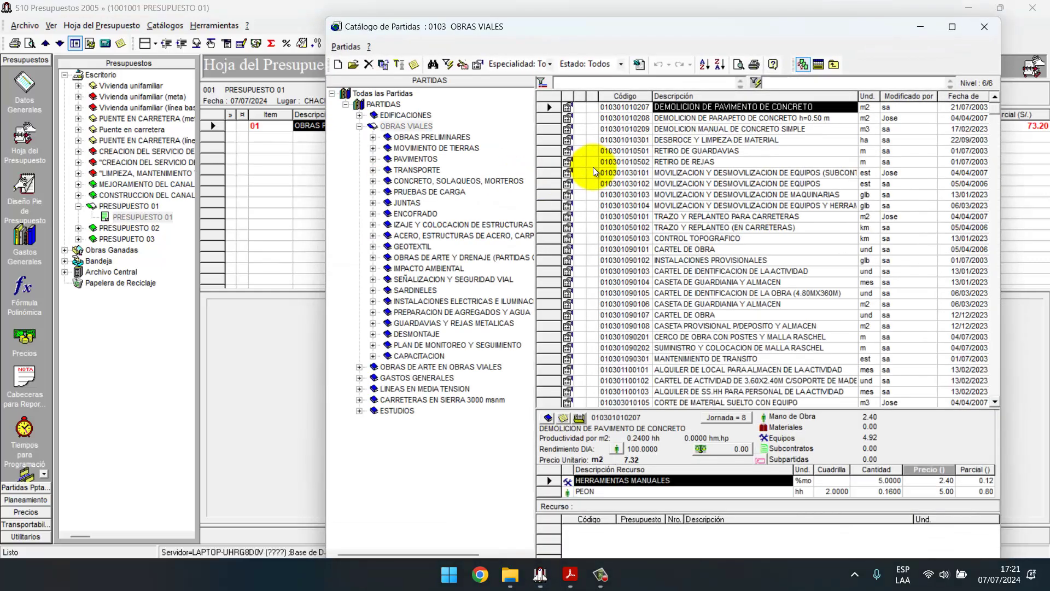
pyautogui.click(678, 132)
pyautogui.write('CAR')
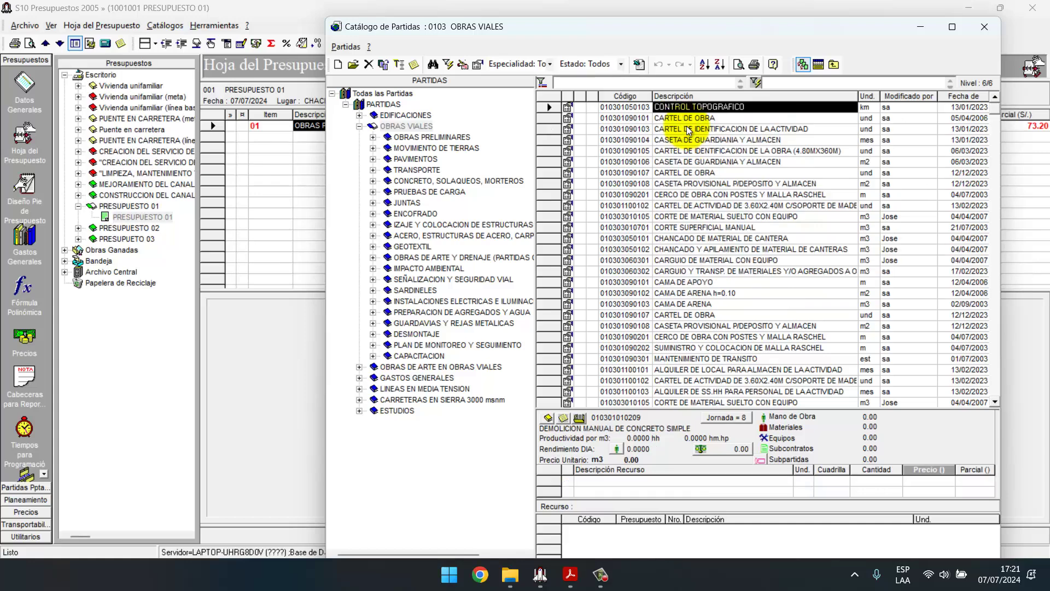
pyautogui.write('TE')
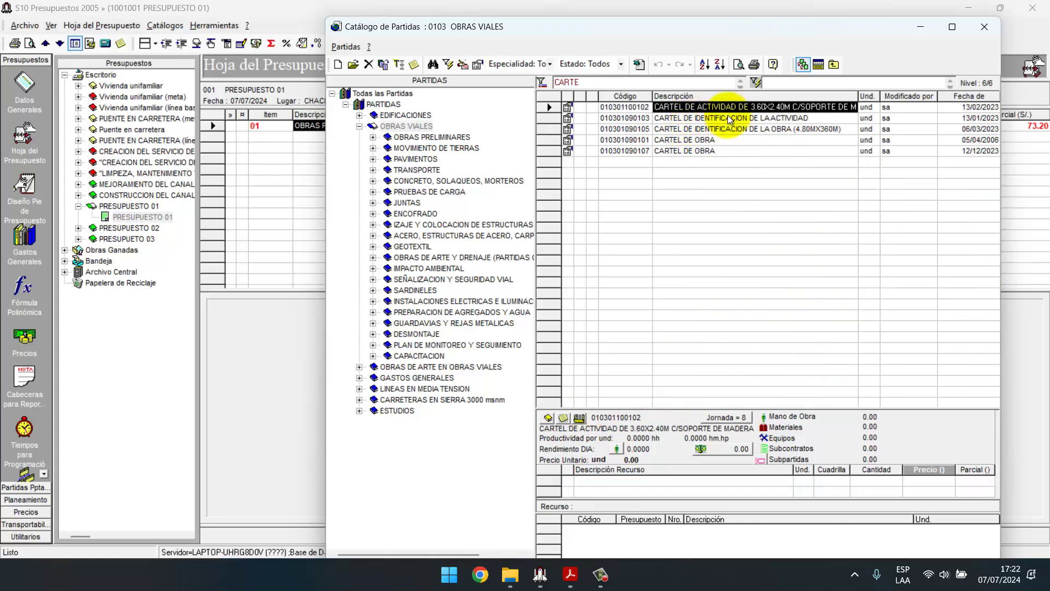
pyautogui.click(399, 94)
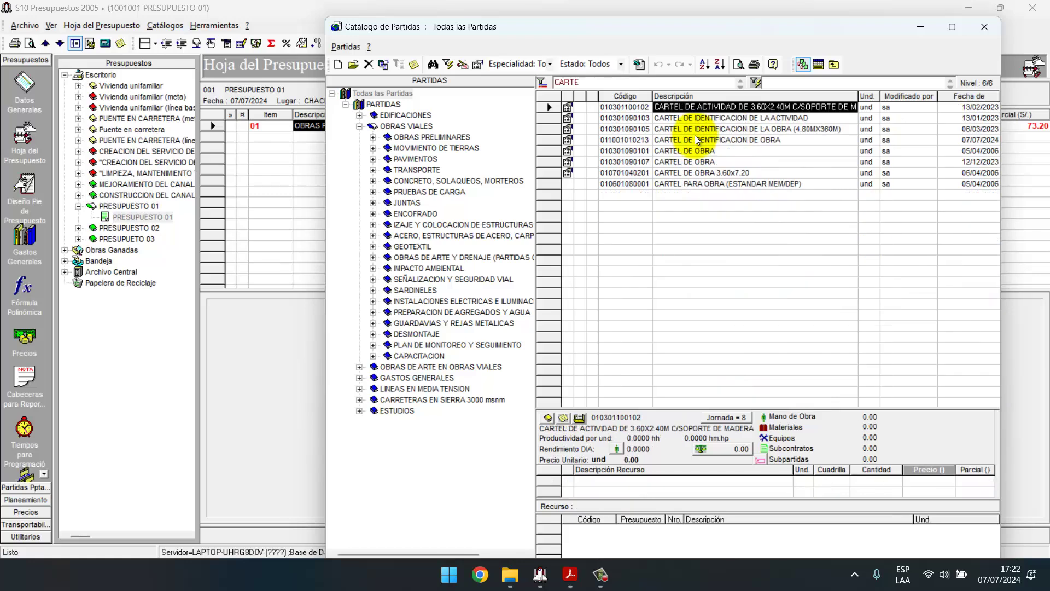
# - Show the full resource analysis of CARTEL DE IDENTIFICACION DE OBRA in the catalogue and insert the item into PRESUPUESTO 01
pyautogui.click(699, 139)
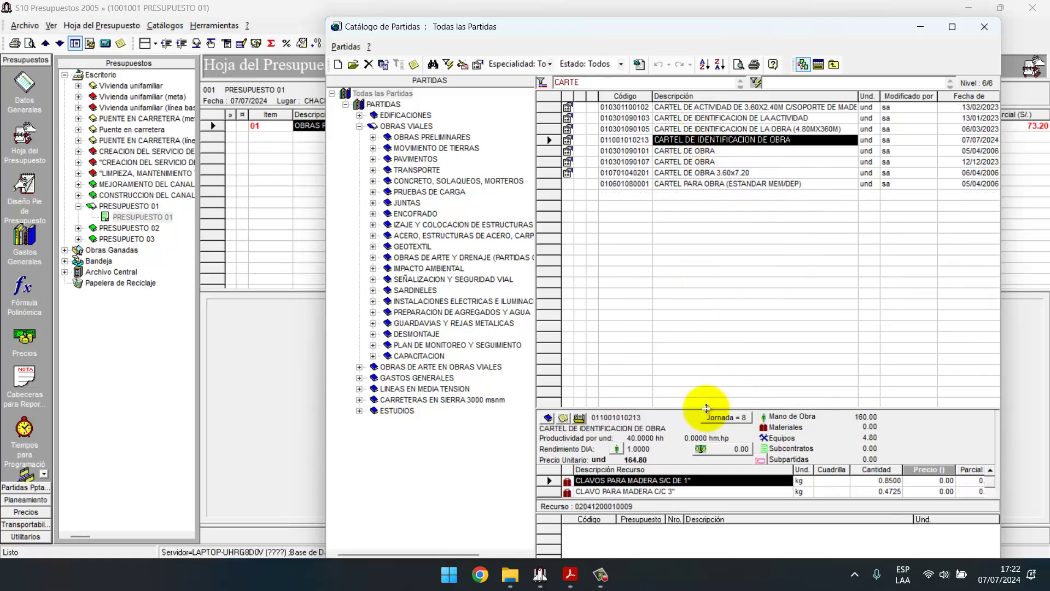
pyautogui.moveTo(706, 389); pyautogui.dragTo(705, 257)
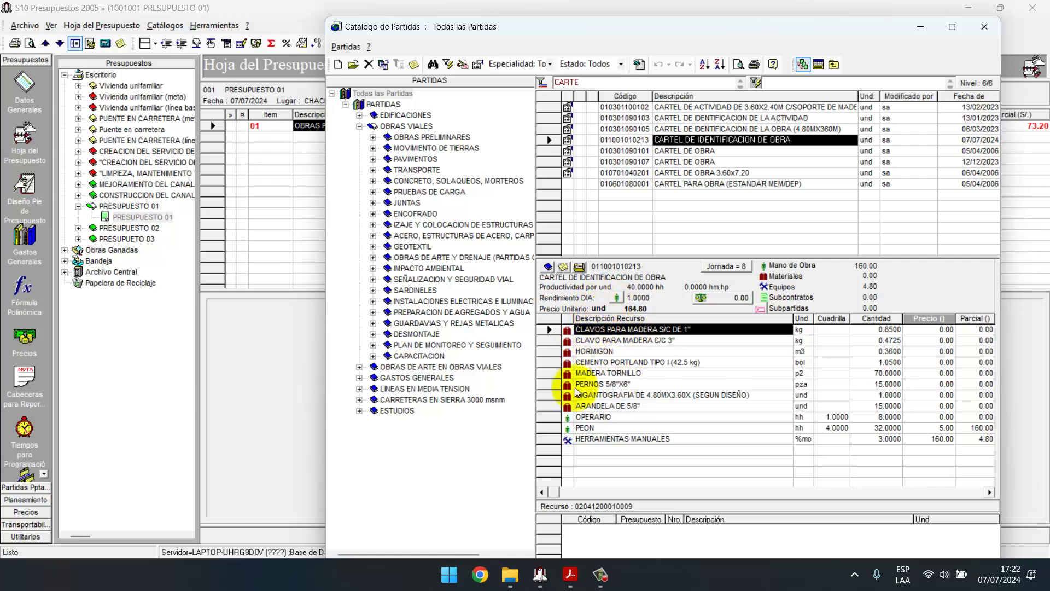
pyautogui.click(710, 141)
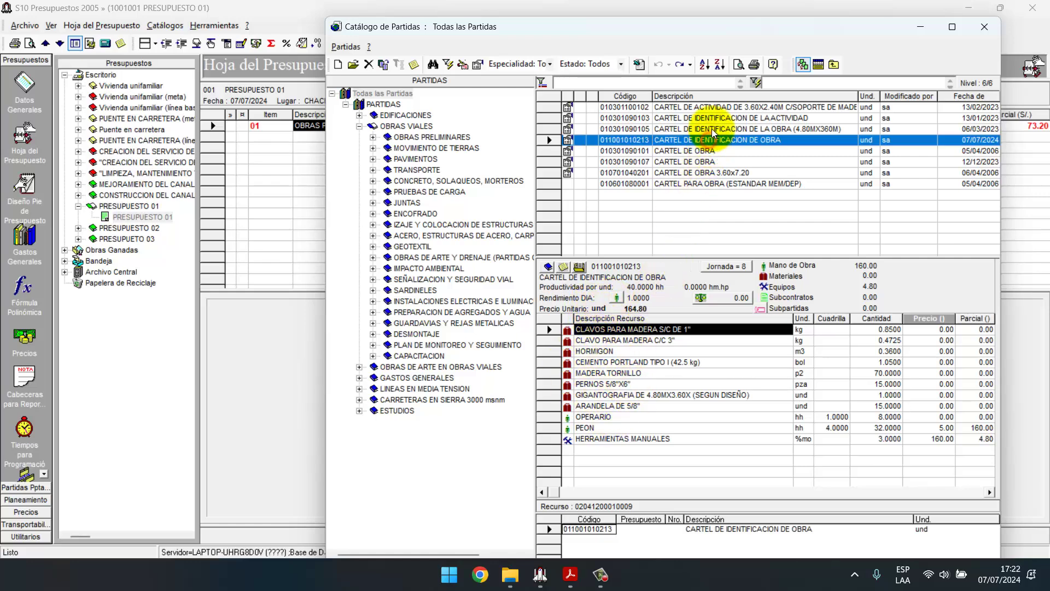
pyautogui.moveTo(735, 28); pyautogui.dragTo(735, 12)
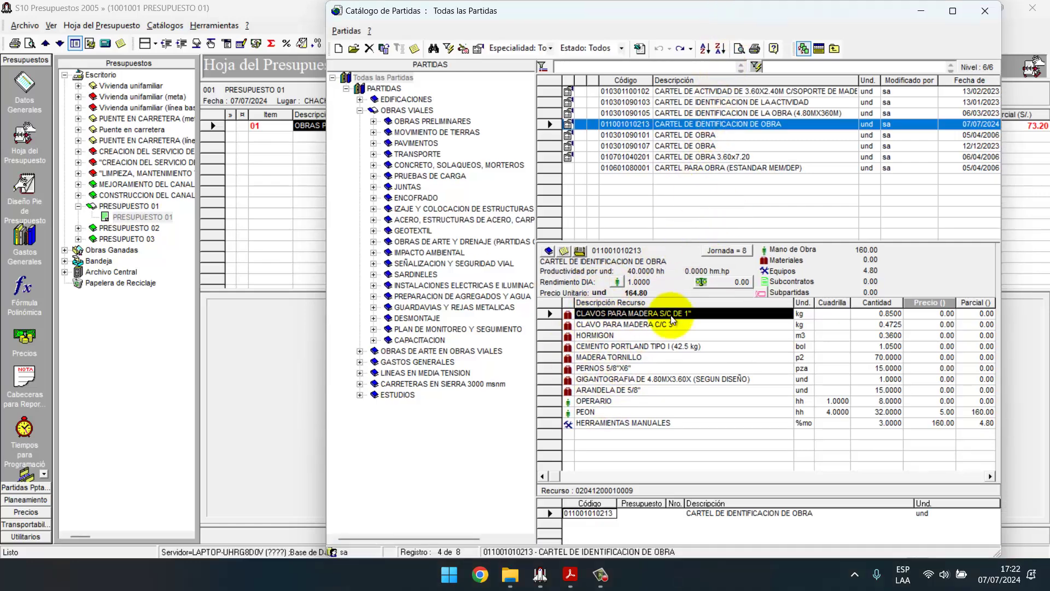
pyautogui.click(818, 48)
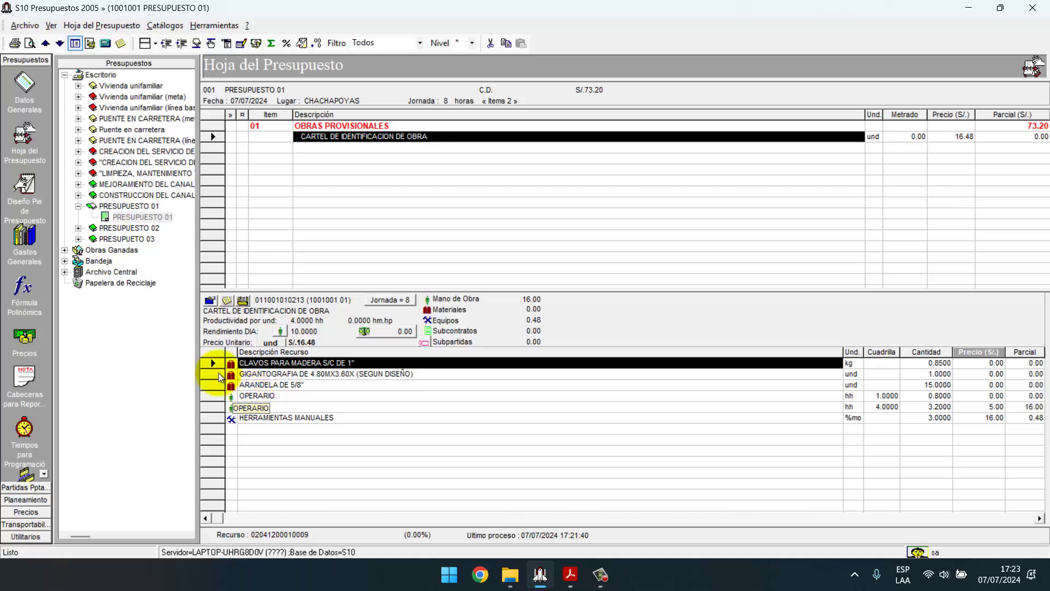
# - Open the PRESUPUESTO 02 sheet and set the price of CLAVO PARA MADERA C/C 3" to 5 in the CARTEL DE IDENTIFICACION DE OBRA analysis
pyautogui.click(78, 227)
pyautogui.click(136, 239)
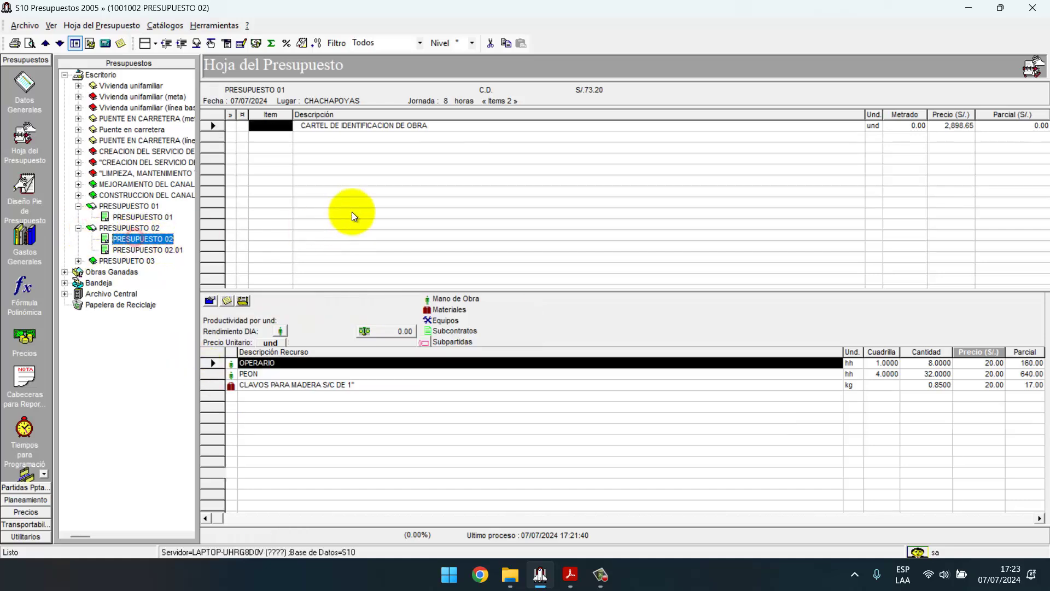
pyautogui.click(380, 125)
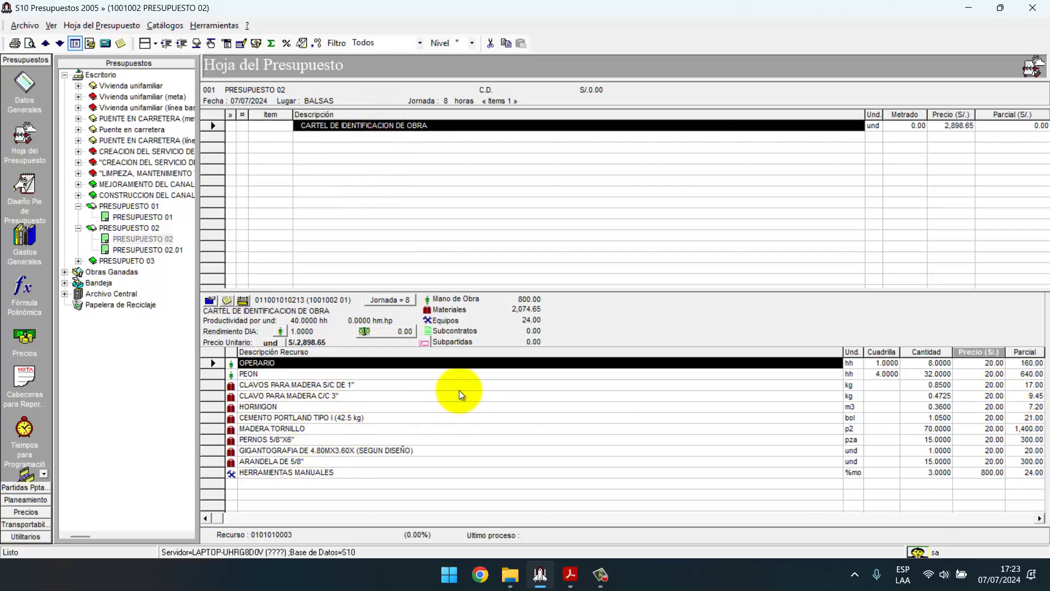
pyautogui.click(997, 394)
pyautogui.write('5')
pyautogui.press('Return')
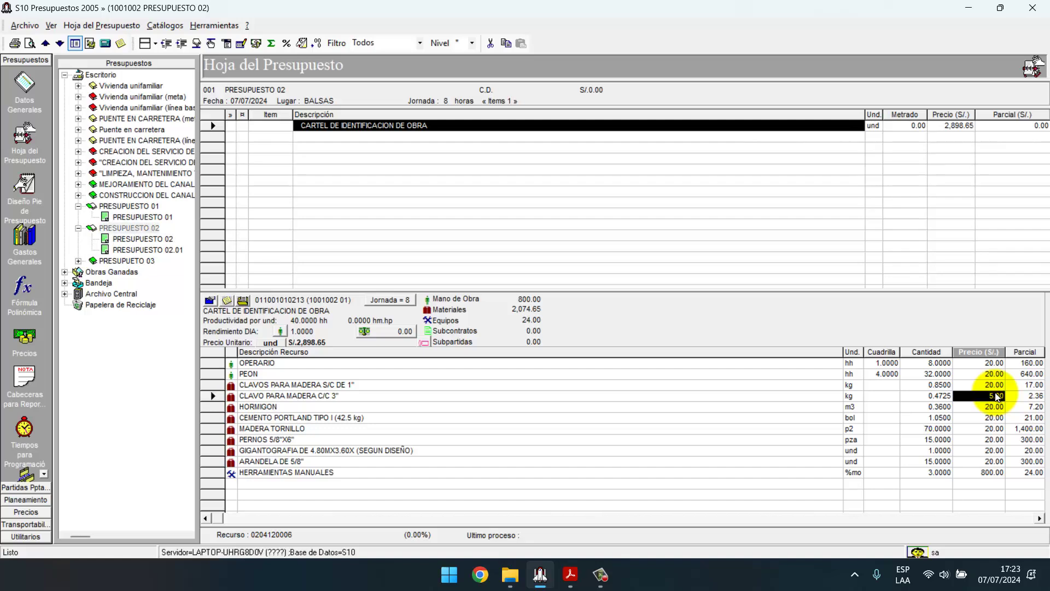
# - Compare the CARTEL DE IDENTIFICACION DE OBRA analysis across PRESUPUESTO 02.01, PRESUPUESTO 02 and PRESUPUESTO 01
pyautogui.click(215, 248)
pyautogui.click(150, 250)
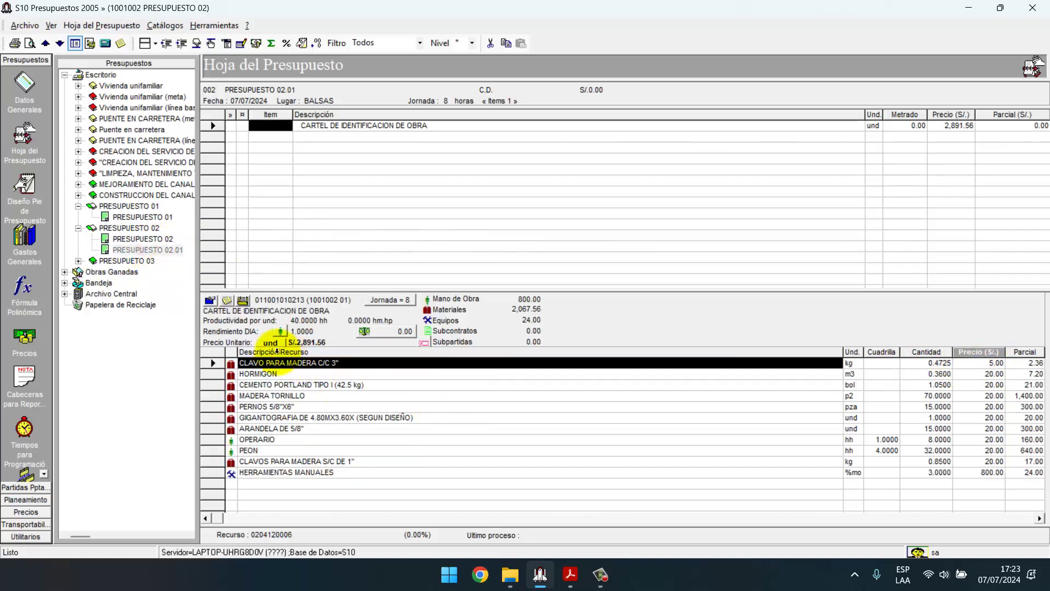
pyautogui.click(148, 239)
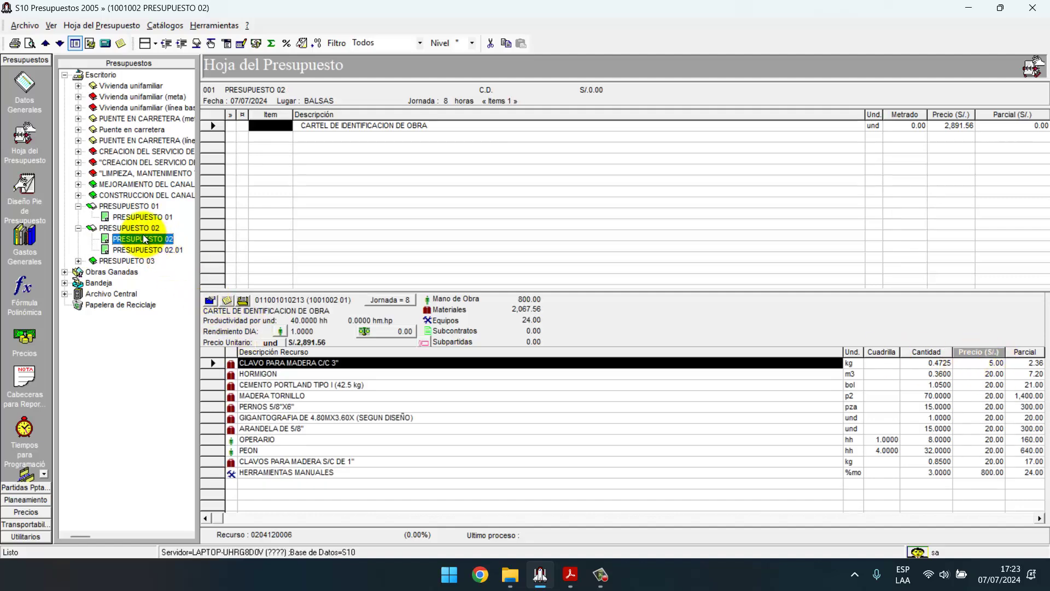
pyautogui.click(140, 248)
pyautogui.click(152, 218)
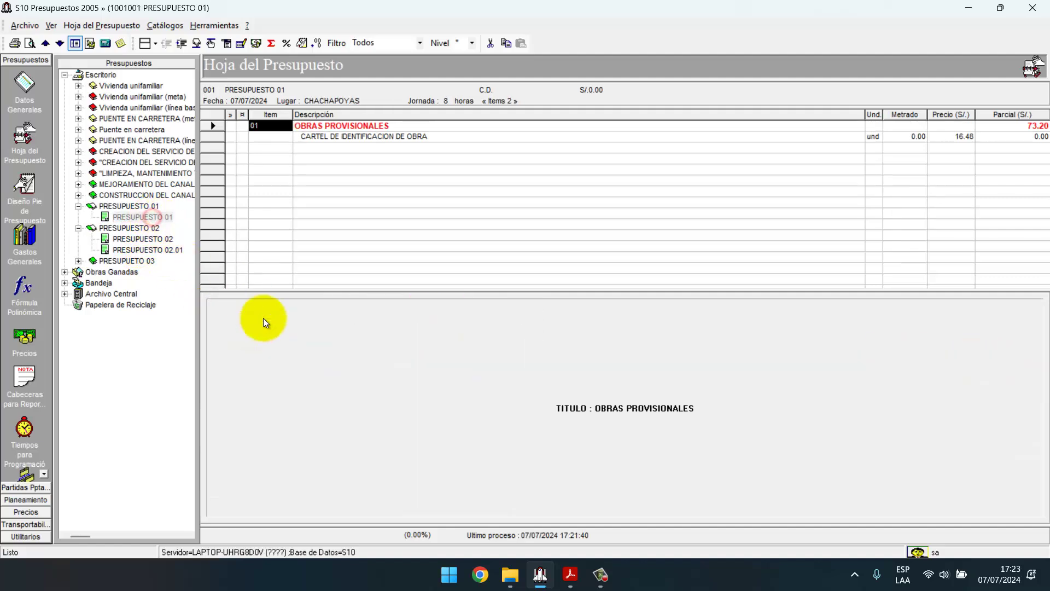
pyautogui.press('Down')
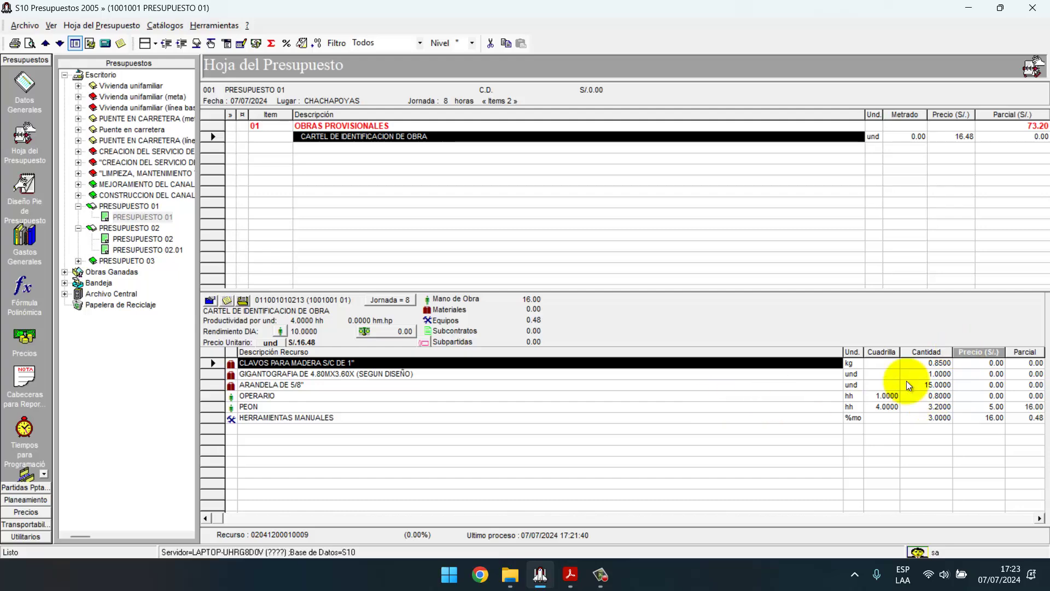
pyautogui.click(153, 249)
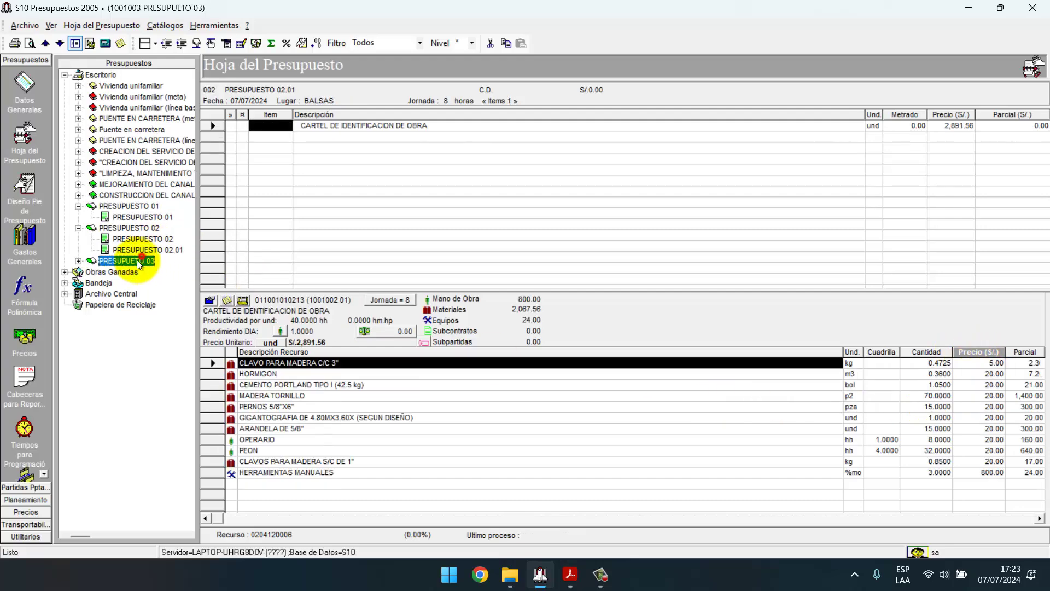
# - Open the PRESUPUETO 03 sheet and start adding a budget item to it
pyautogui.click(134, 261)
pyautogui.click(79, 261)
pyautogui.rightClick(399, 128)
pyautogui.click(432, 151)
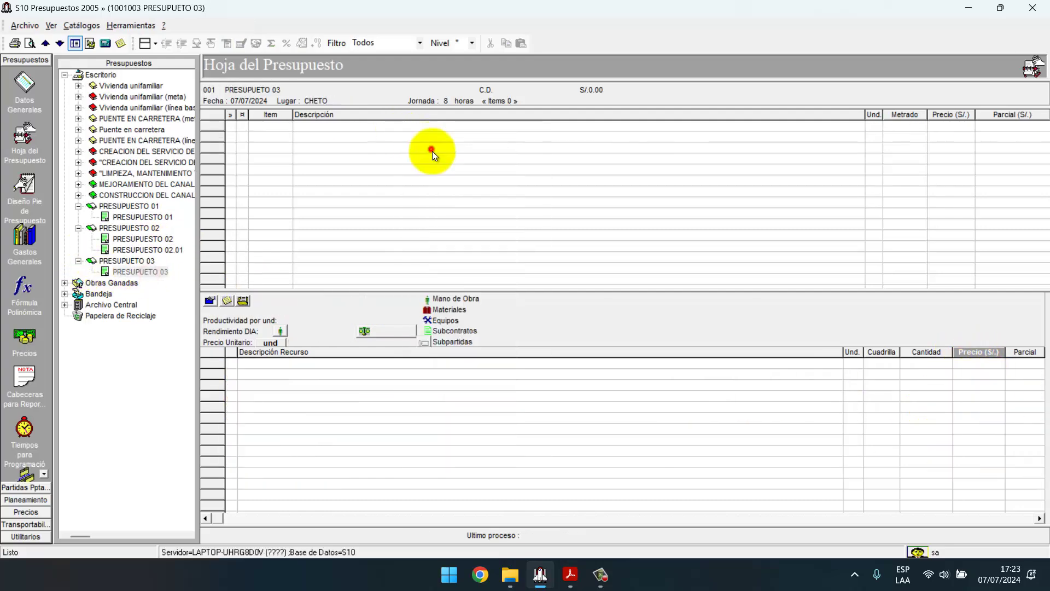